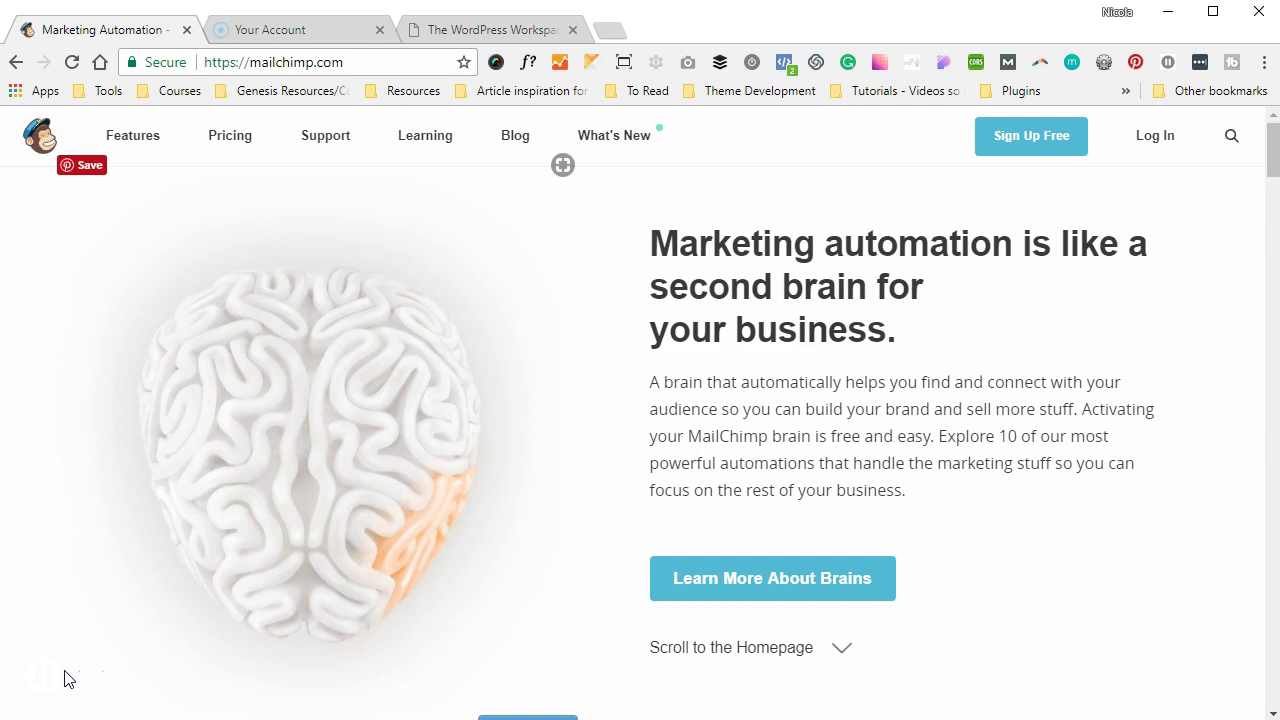
# - Switch from the Mailchimp homepage to The WordPress Workspace blog's front page
pyautogui.click(472, 27)
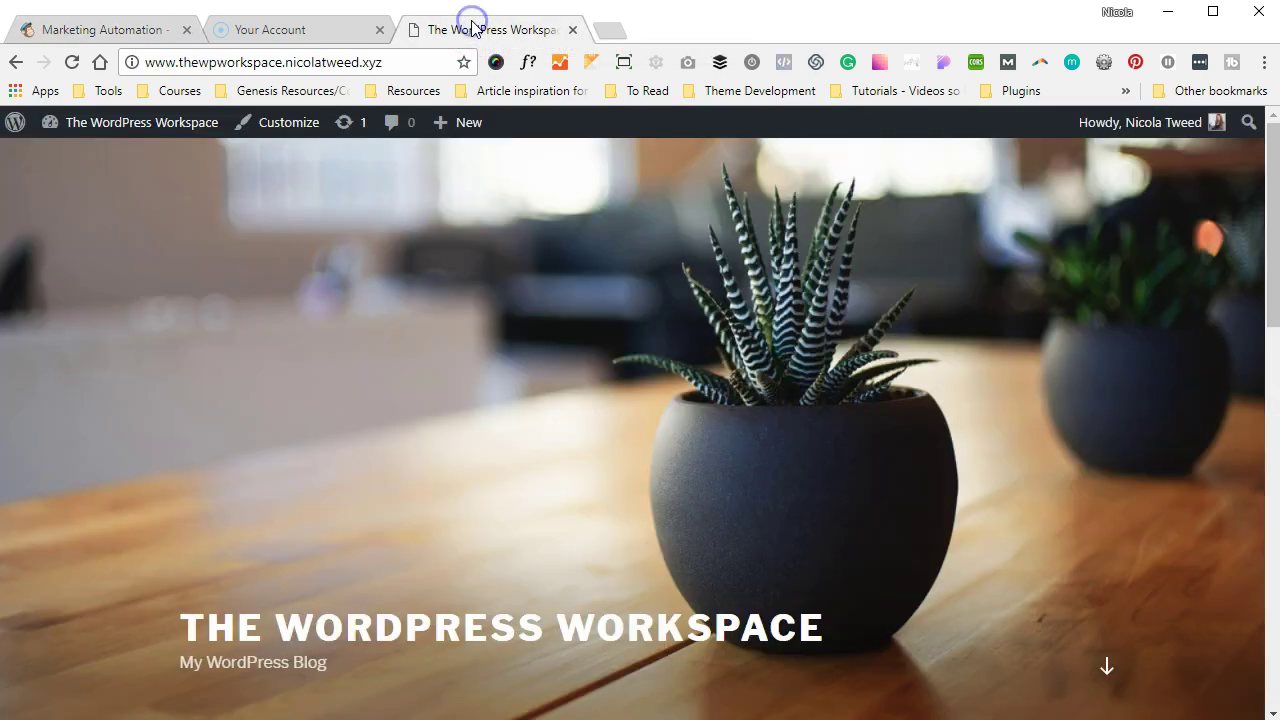
# - Search Plugins > Add New for 'mailmunch', then install and activate MailChimp Forms by MailMunch
pyautogui.moveTo(114, 122)
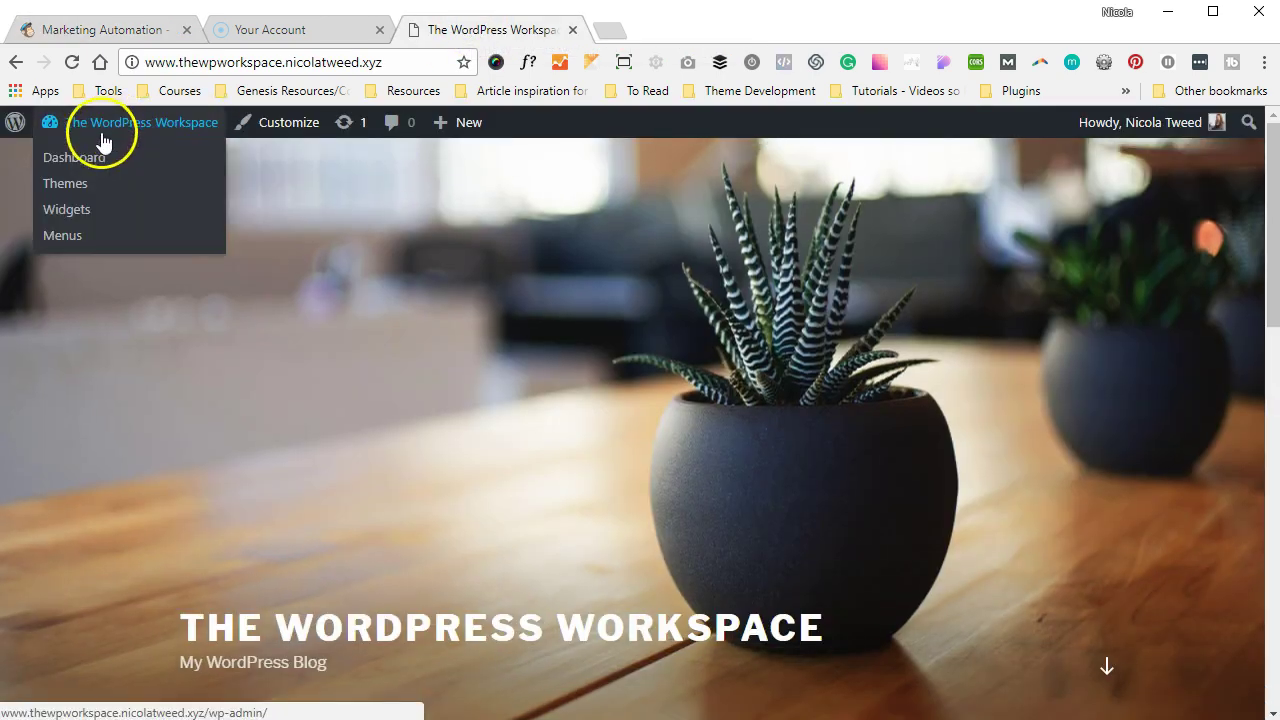
pyautogui.click(80, 155)
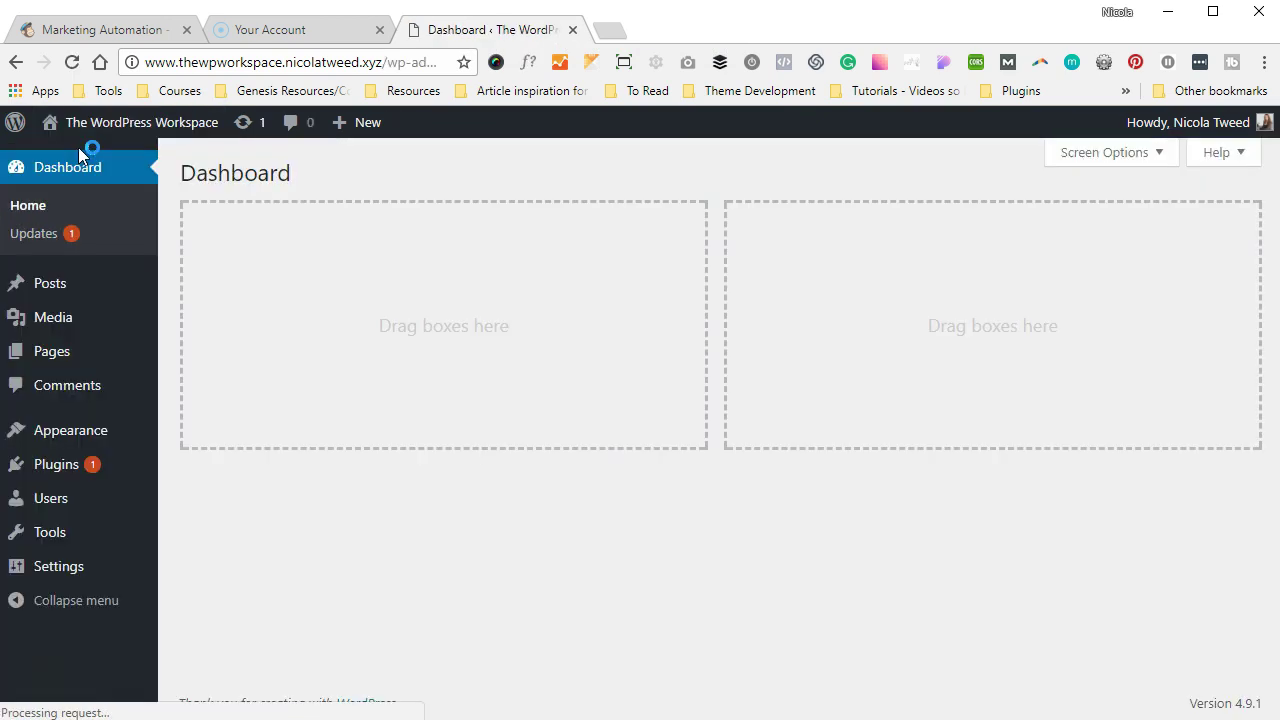
pyautogui.moveTo(46, 460)
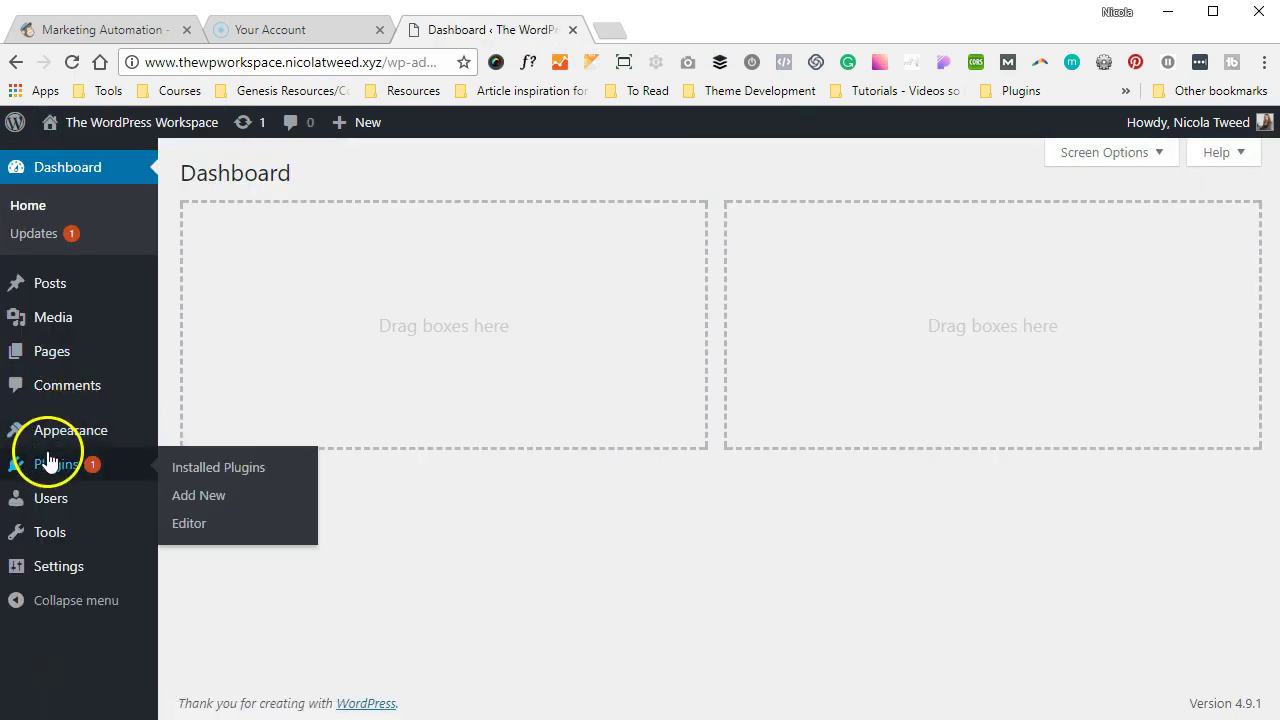
pyautogui.click(276, 505)
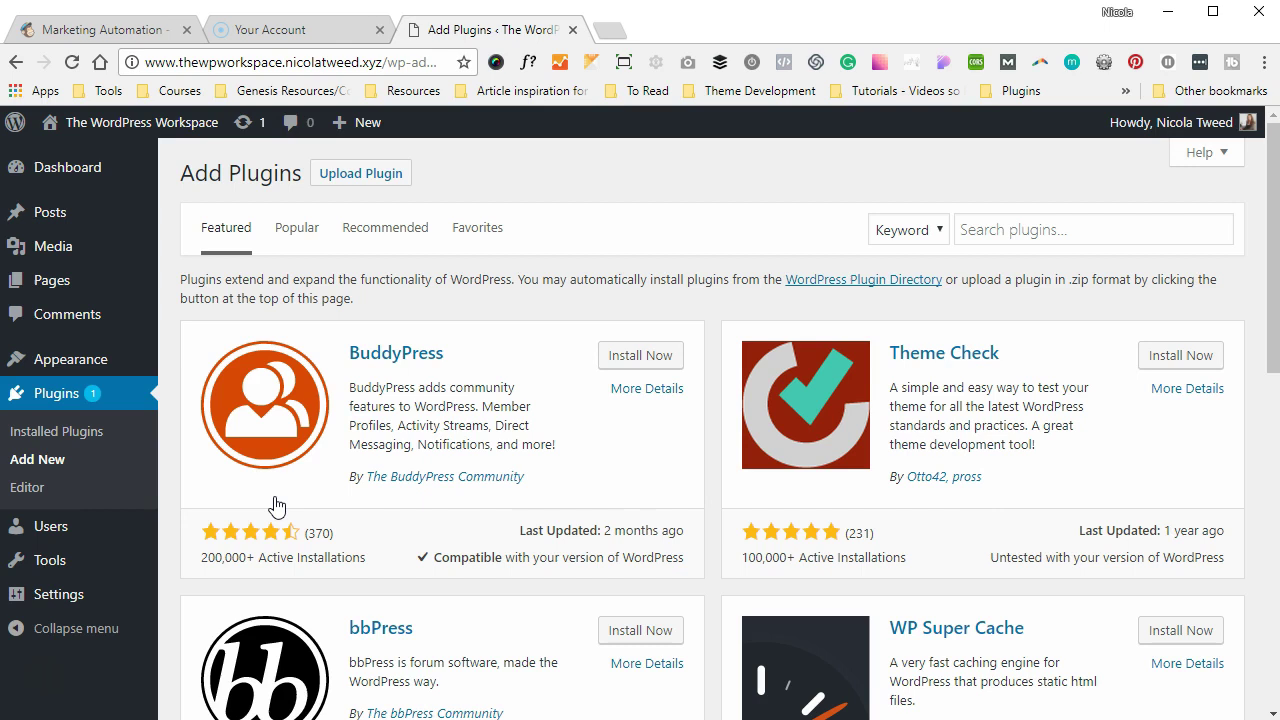
pyautogui.click(985, 224)
pyautogui.write('m')
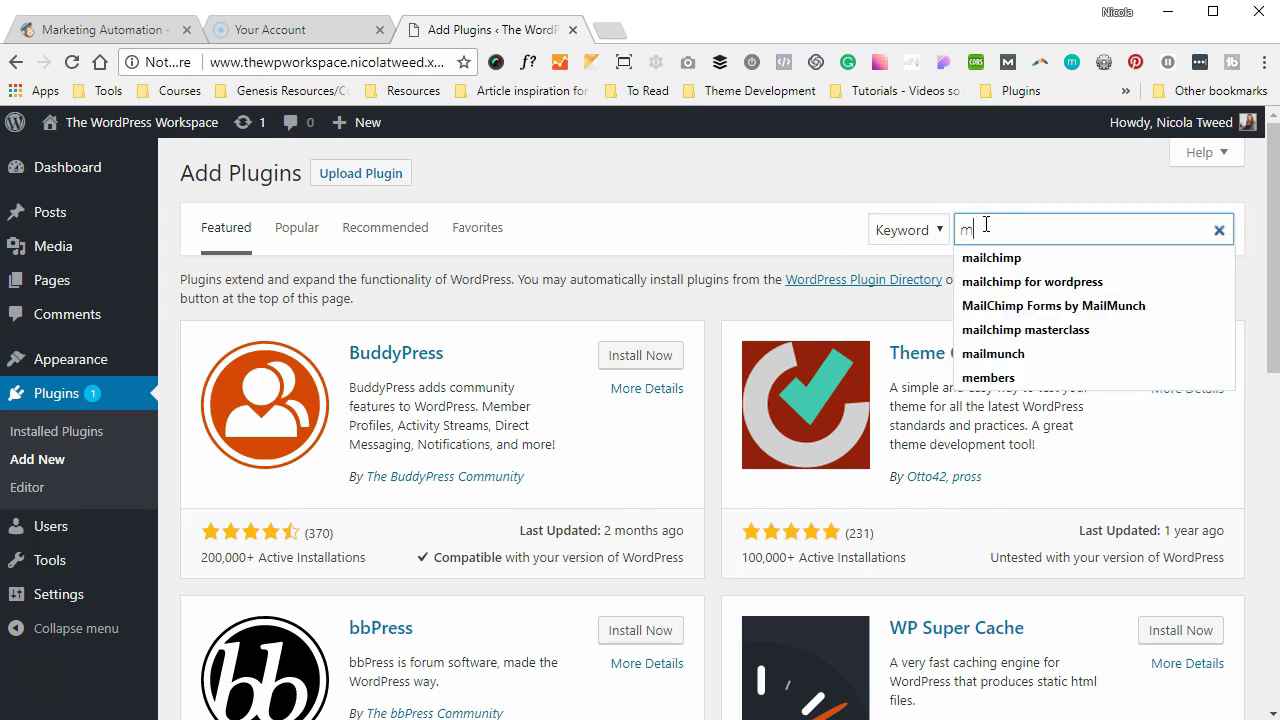
pyautogui.write('ailmunch')
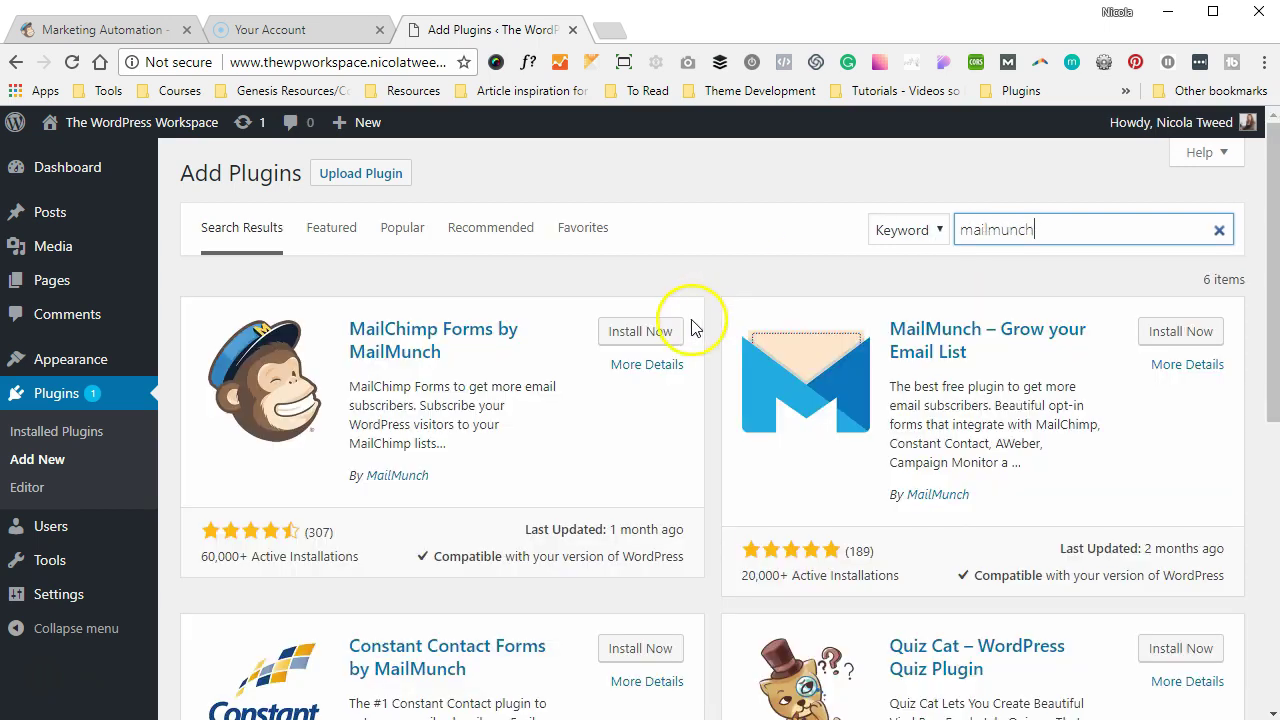
pyautogui.click(670, 331)
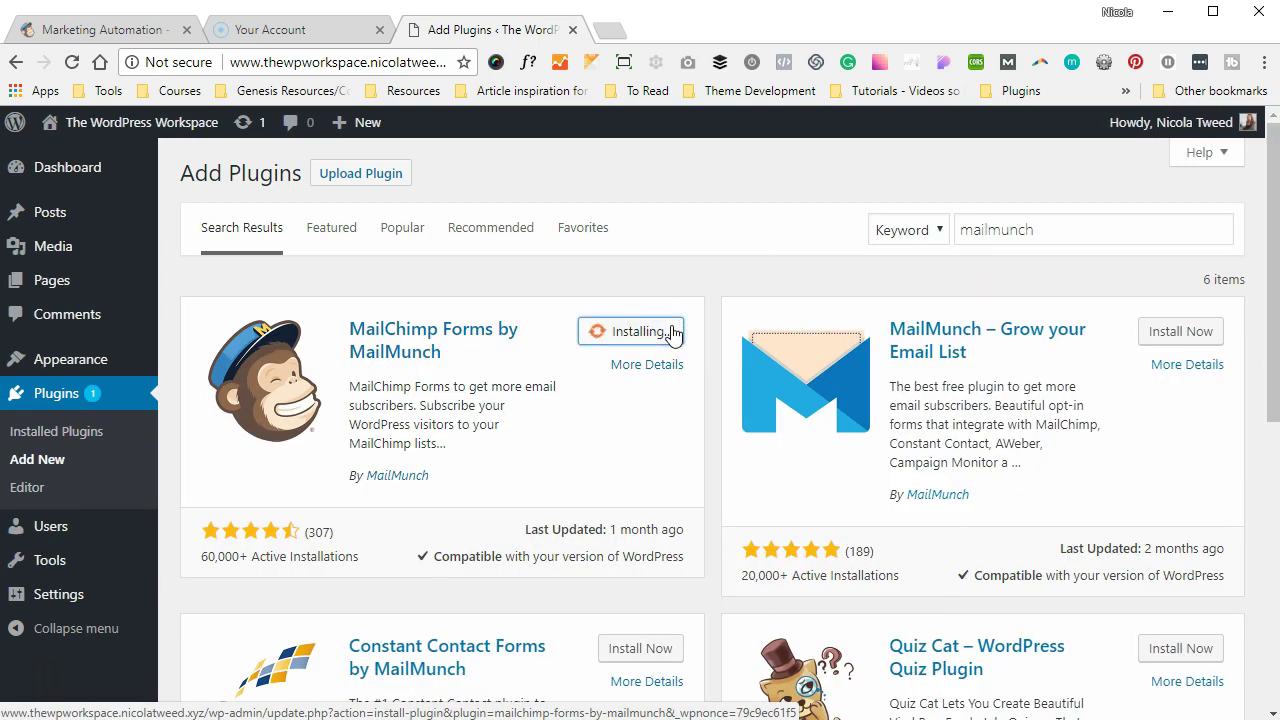
pyautogui.click(671, 332)
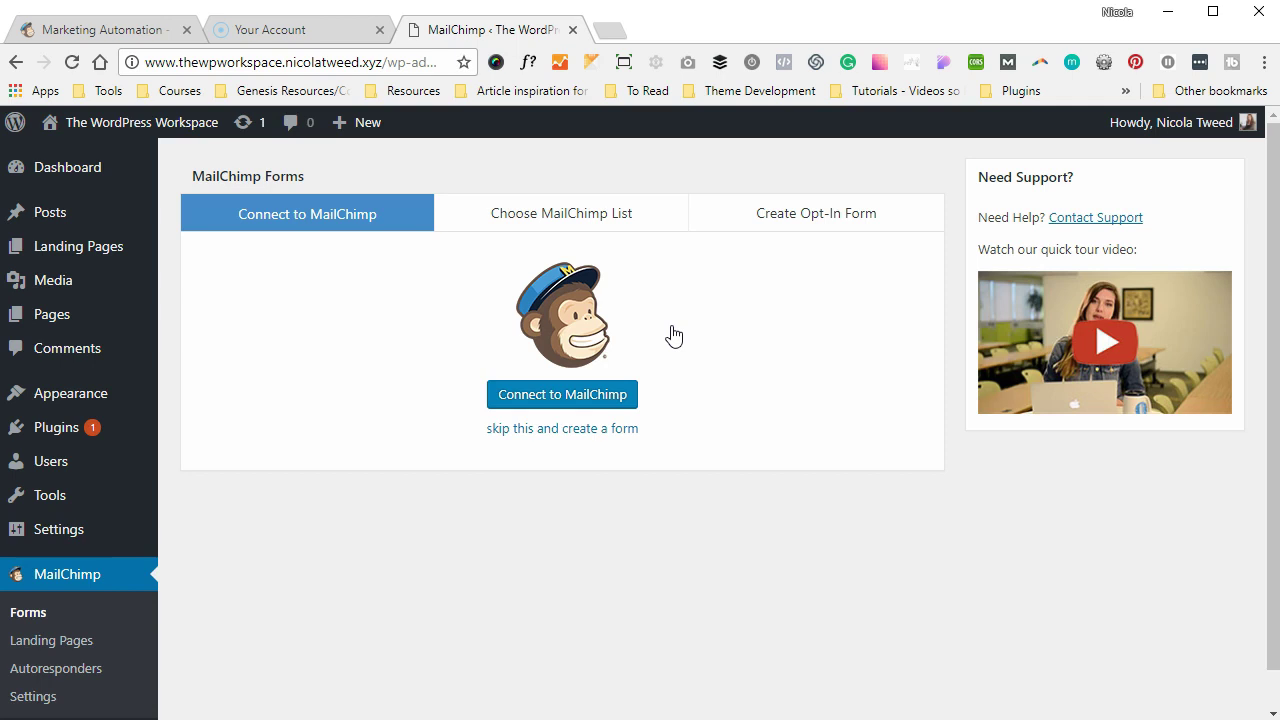
# - Connect the plugin to MailChimp by logging in with the account e-mail and password
pyautogui.click(560, 395)
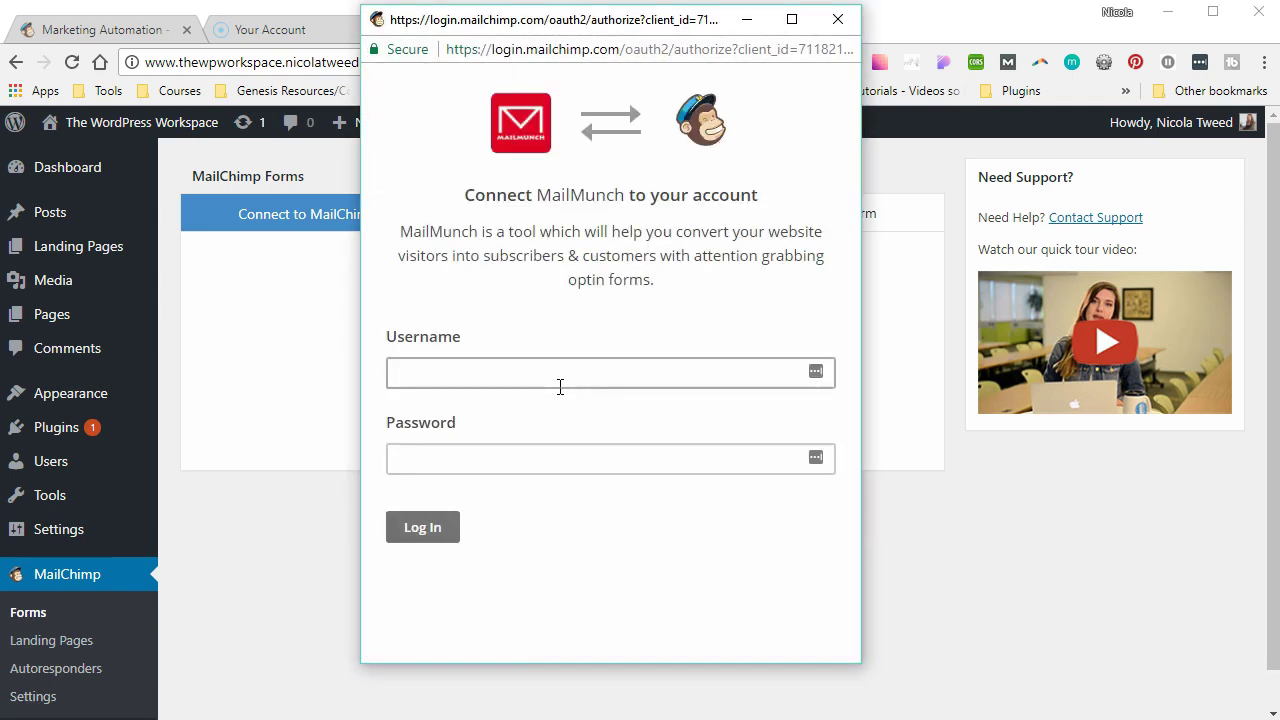
pyautogui.click(558, 378)
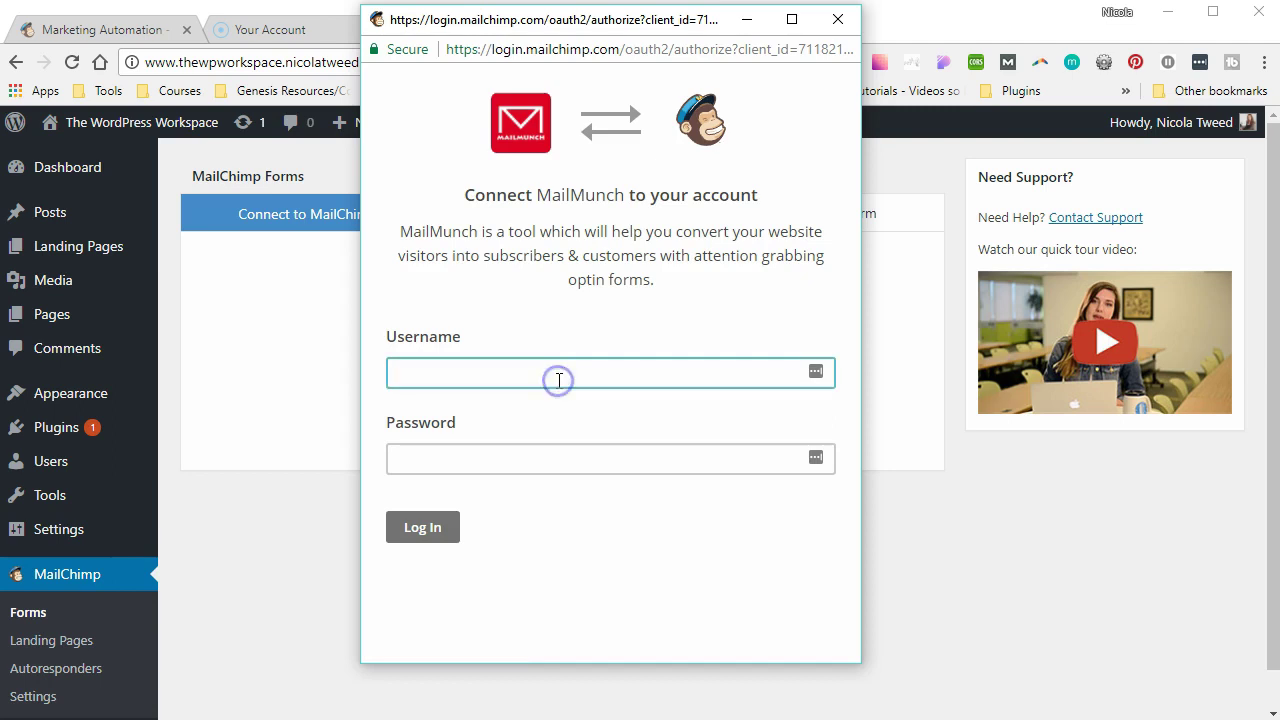
pyautogui.press('Tab')
pyautogui.write('•••••••••••••••')
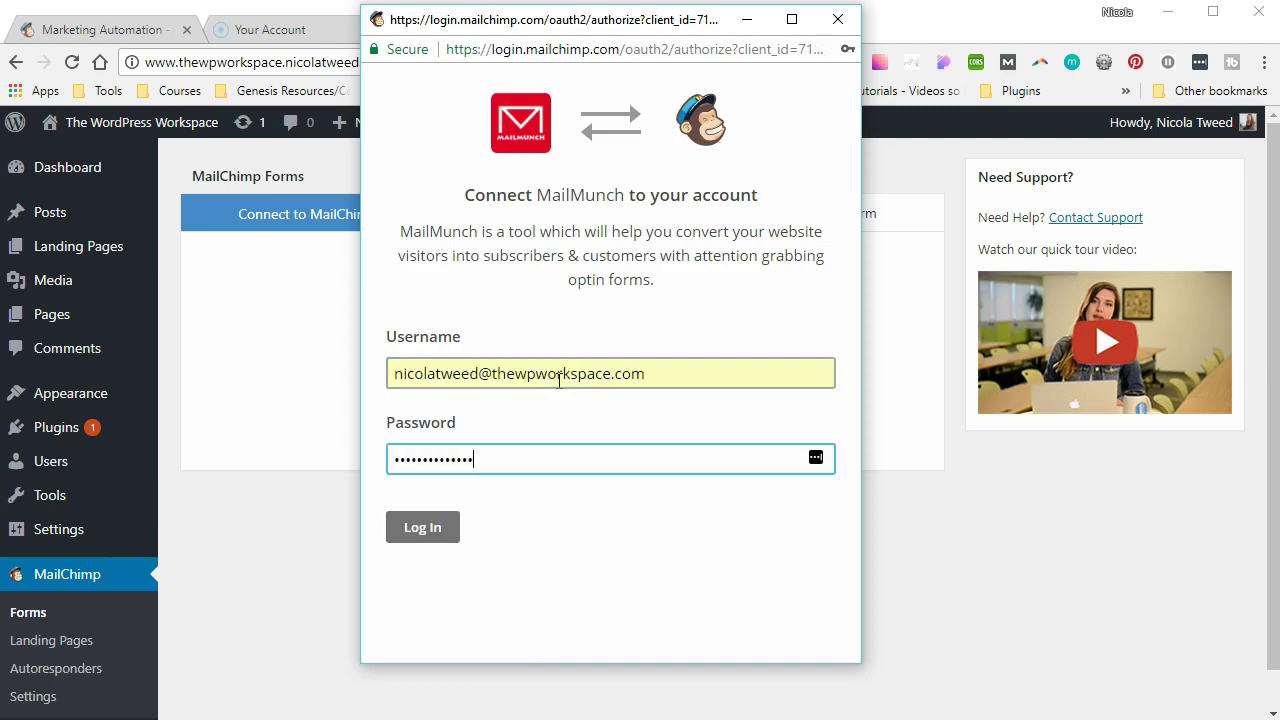
pyautogui.click(424, 530)
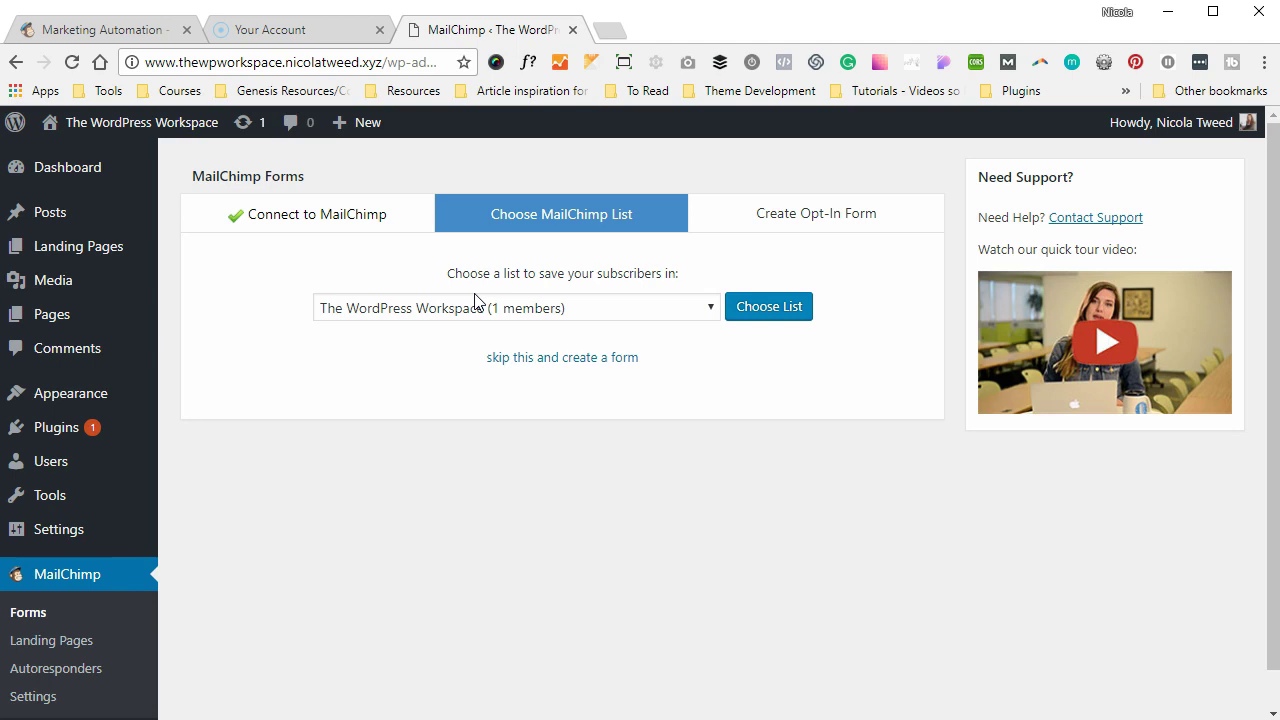
# - Choose 'SEO Masterclass with The WordPress Workspace' as the subscriber list
pyautogui.click(462, 310)
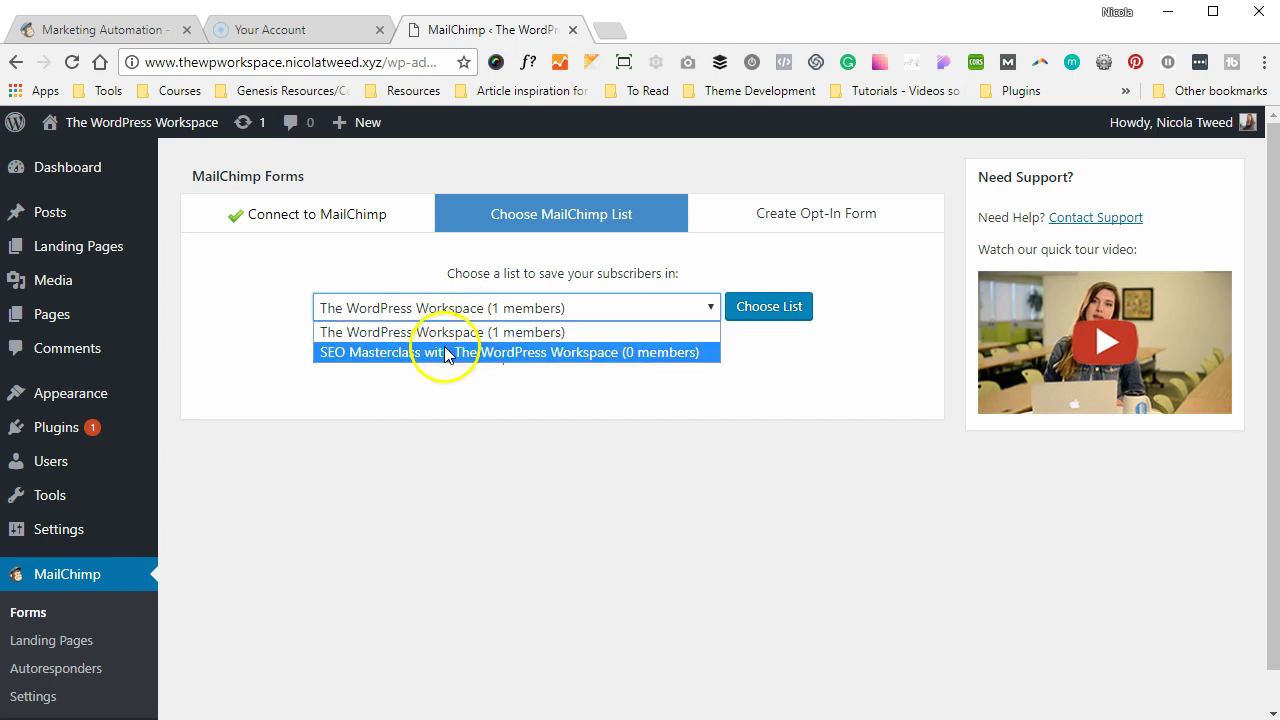
pyautogui.click(445, 352)
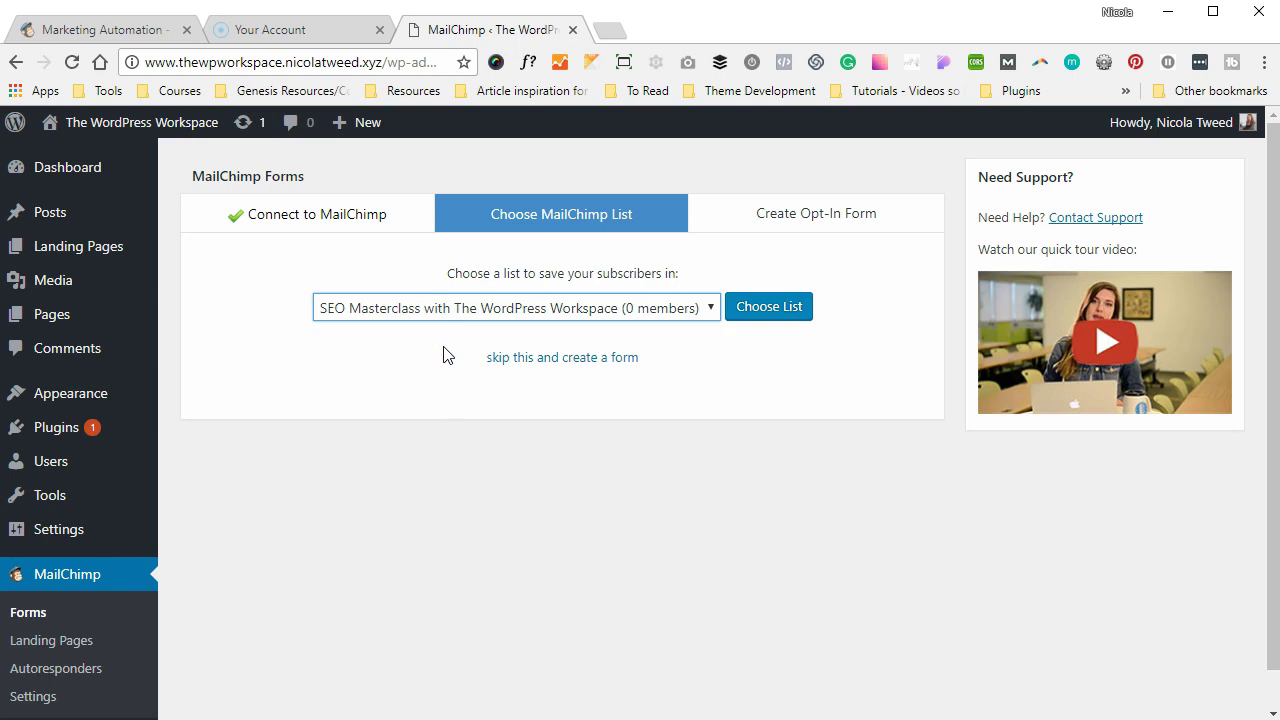
pyautogui.click(745, 318)
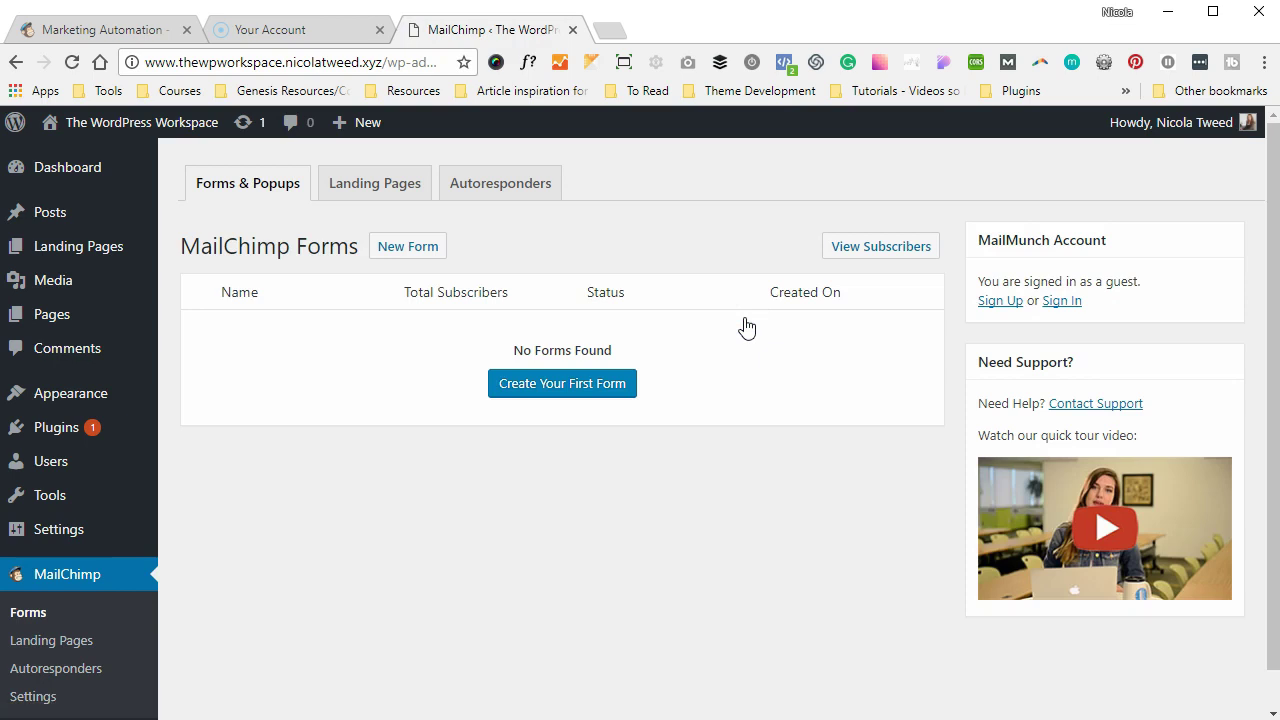
# - Start the first opt-in form and pick Popover as its form type
pyautogui.click(545, 391)
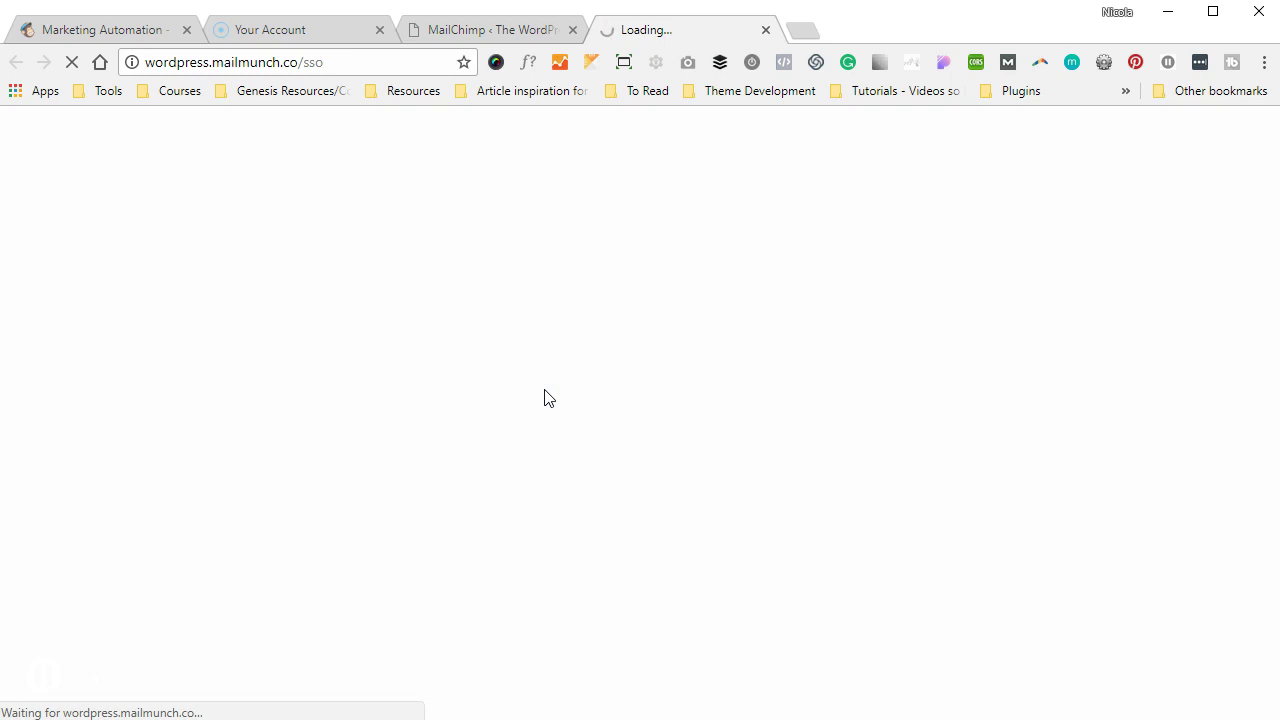
pyautogui.click(516, 380)
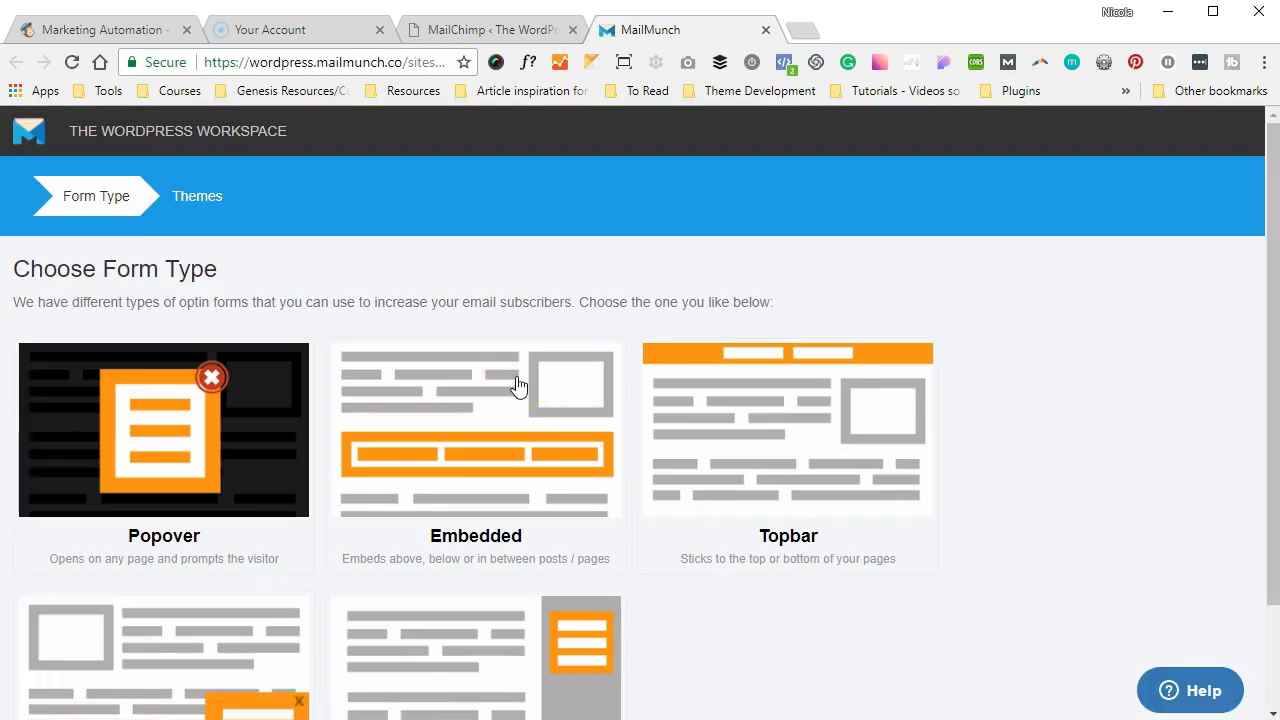
pyautogui.scroll(-1, 517, 388)
pyautogui.click(282, 368)
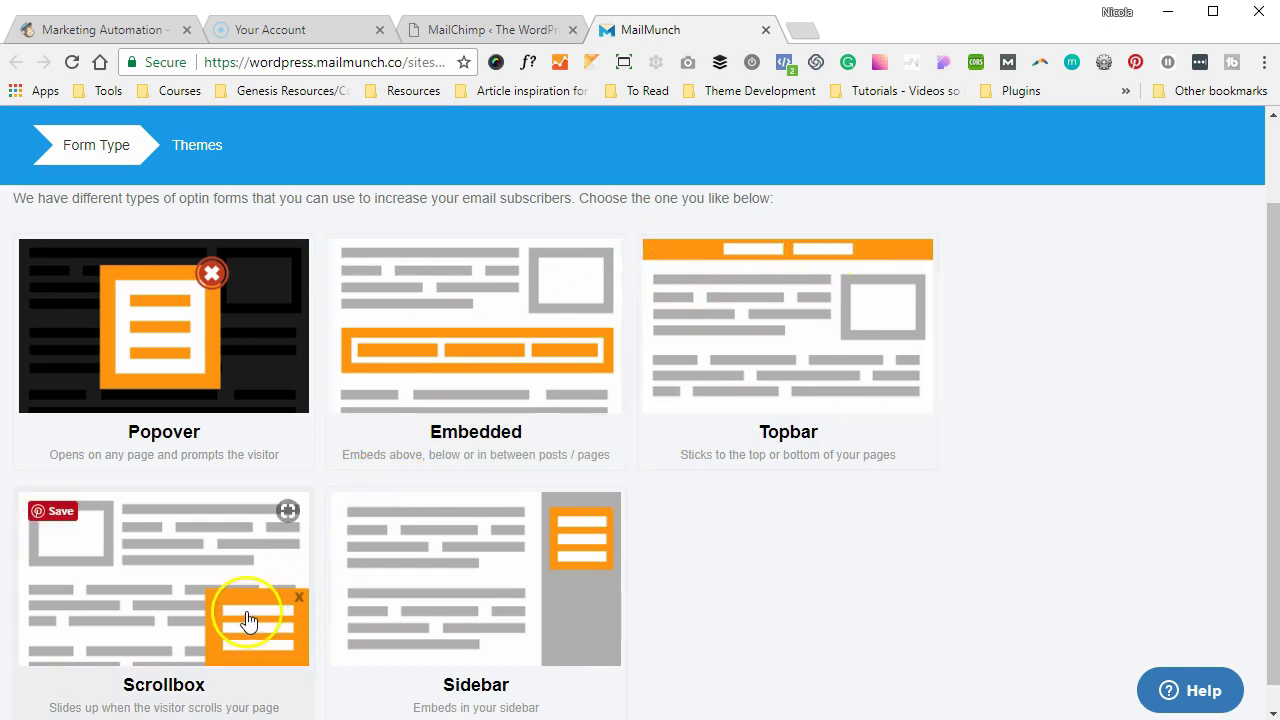
pyautogui.click(222, 403)
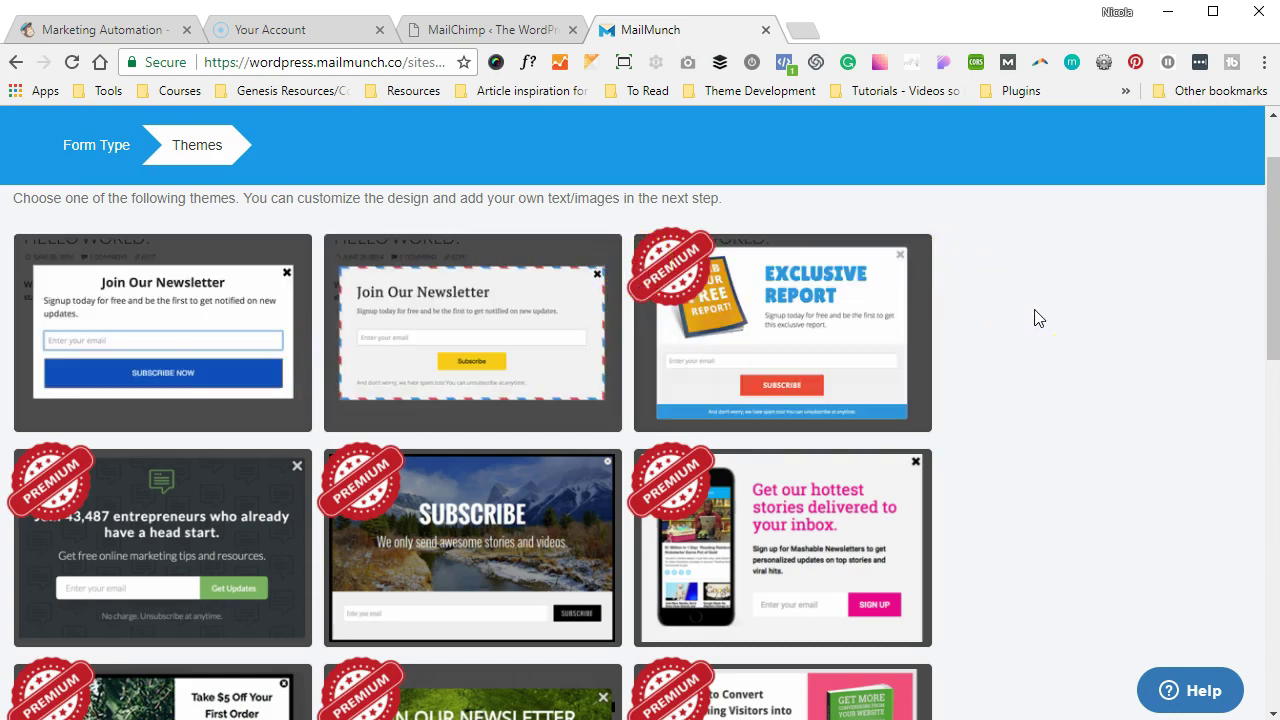
# - Browse the popover theme grid and pick the free Simple newsletter theme
pyautogui.scroll(1, 1035, 318)
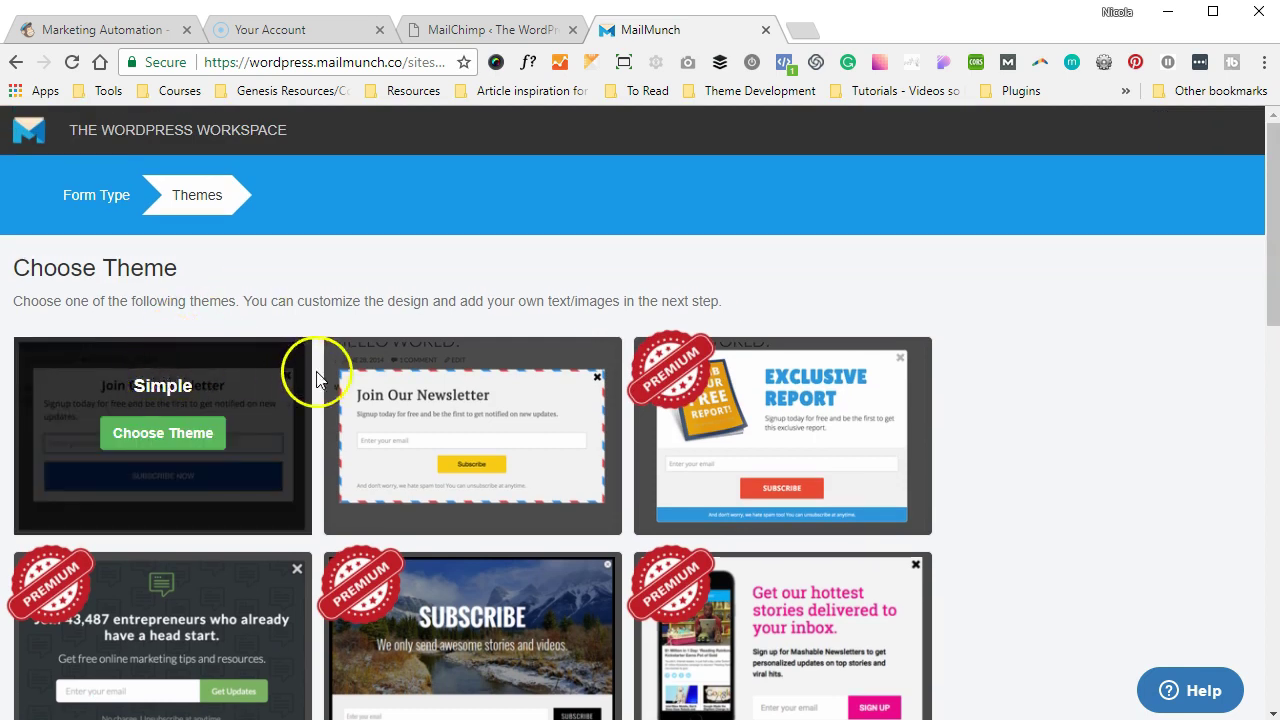
pyautogui.scroll(-1, 1158, 357)
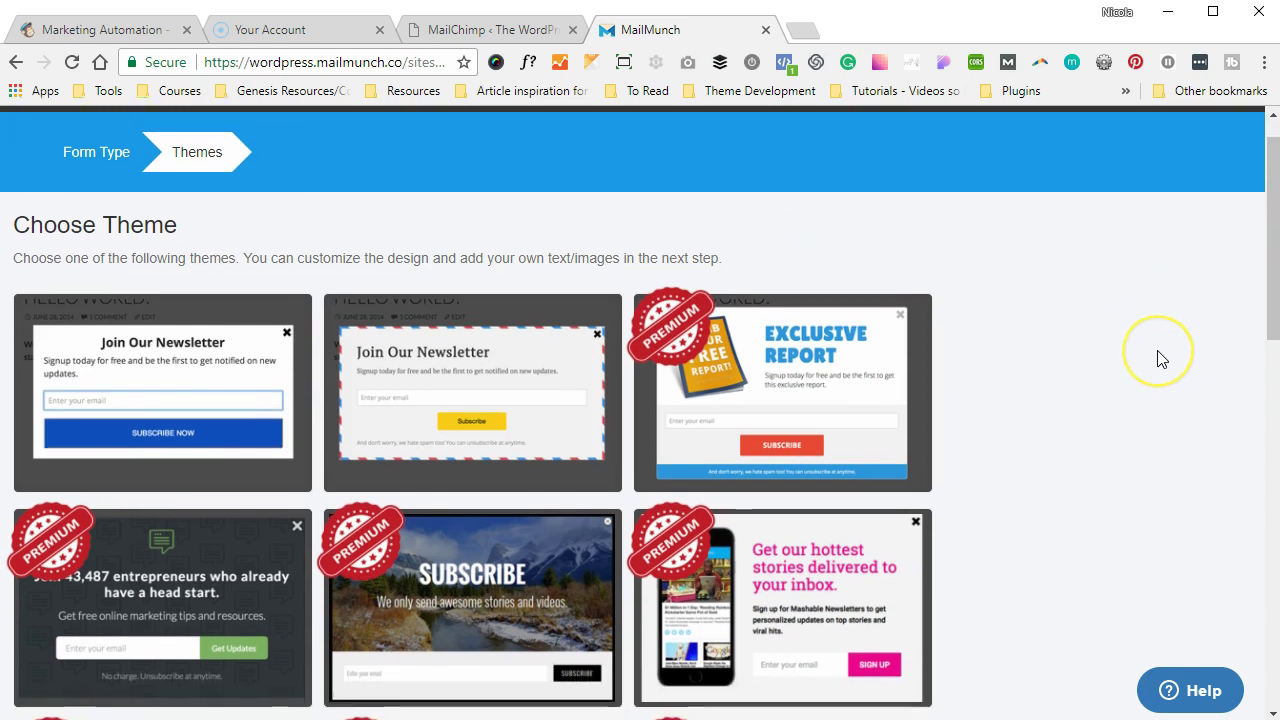
pyautogui.scroll(-3, 1158, 358)
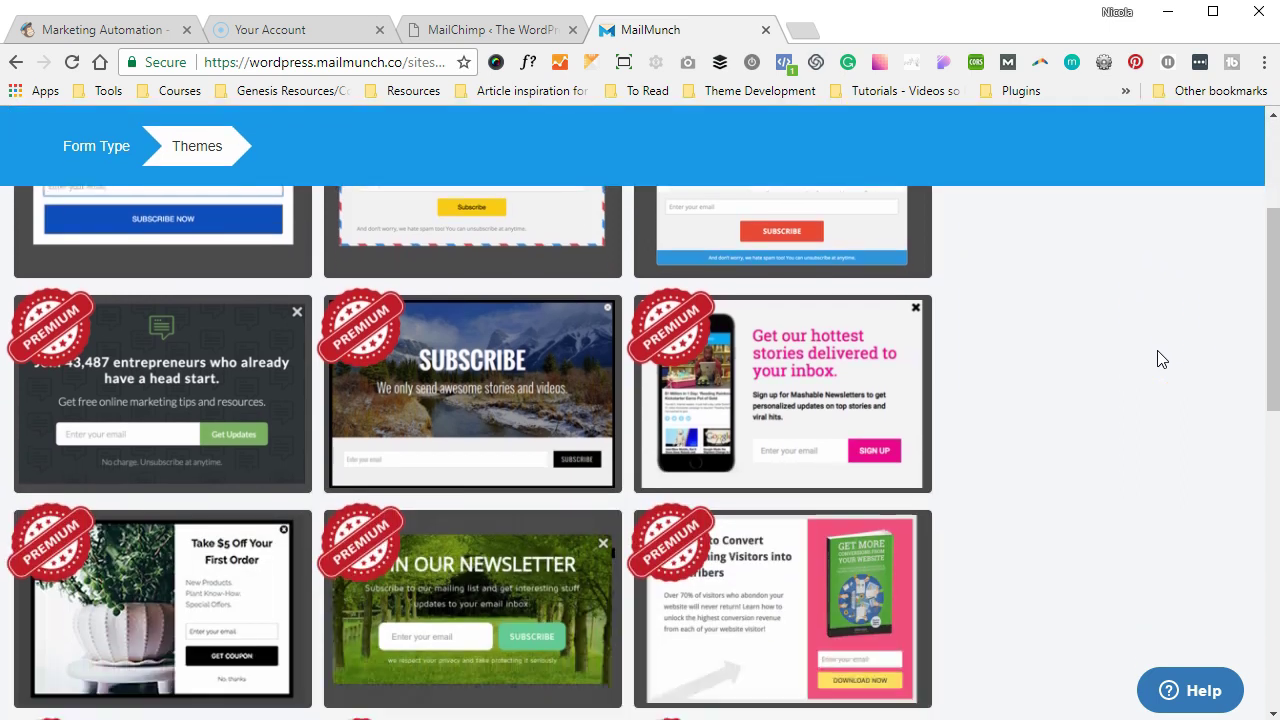
pyautogui.scroll(-2, 1158, 358)
pyautogui.scroll(-2, 1158, 358)
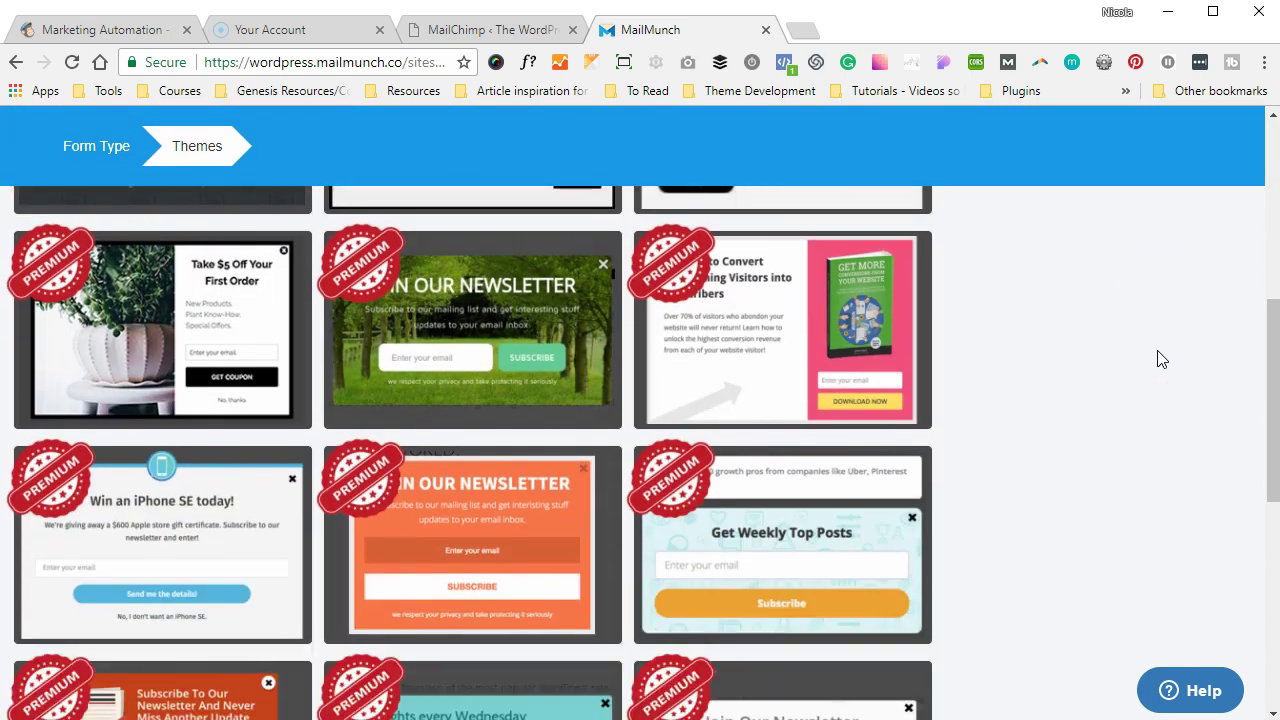
pyautogui.scroll(-2, 1158, 359)
pyautogui.scroll(-2, 1158, 359)
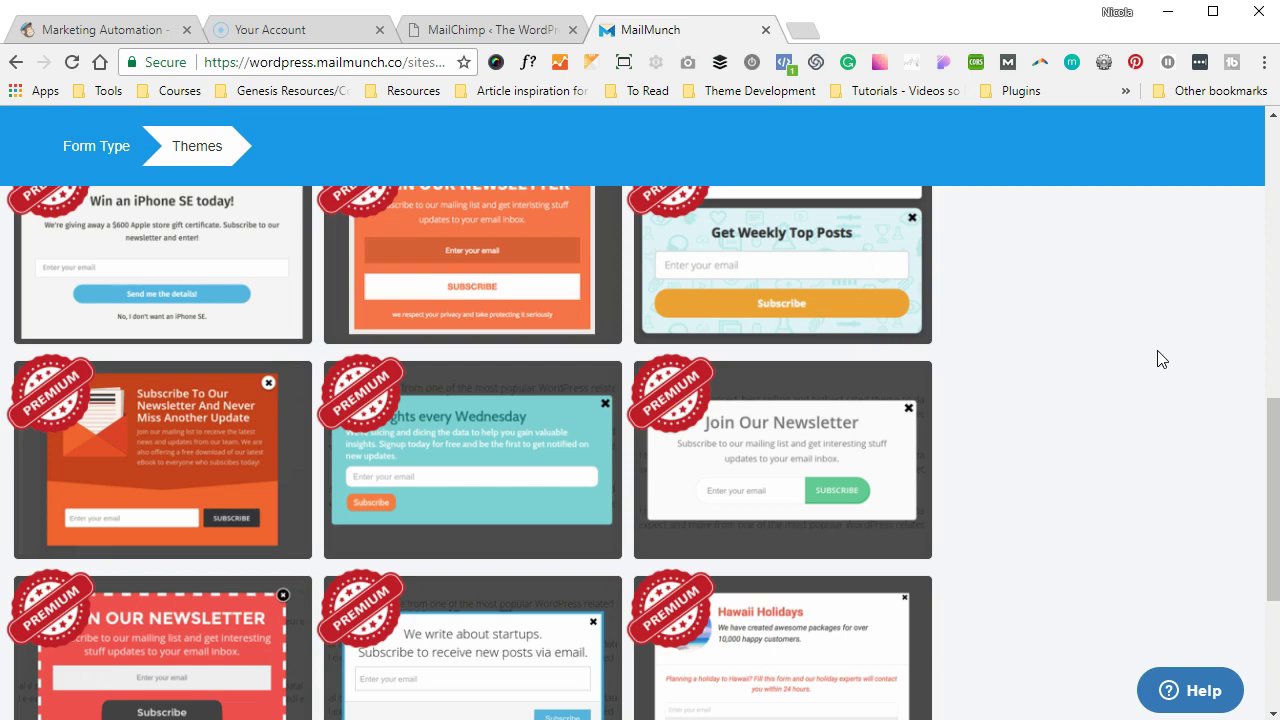
pyautogui.scroll(-2, 1158, 358)
pyautogui.scroll(10, 1158, 358)
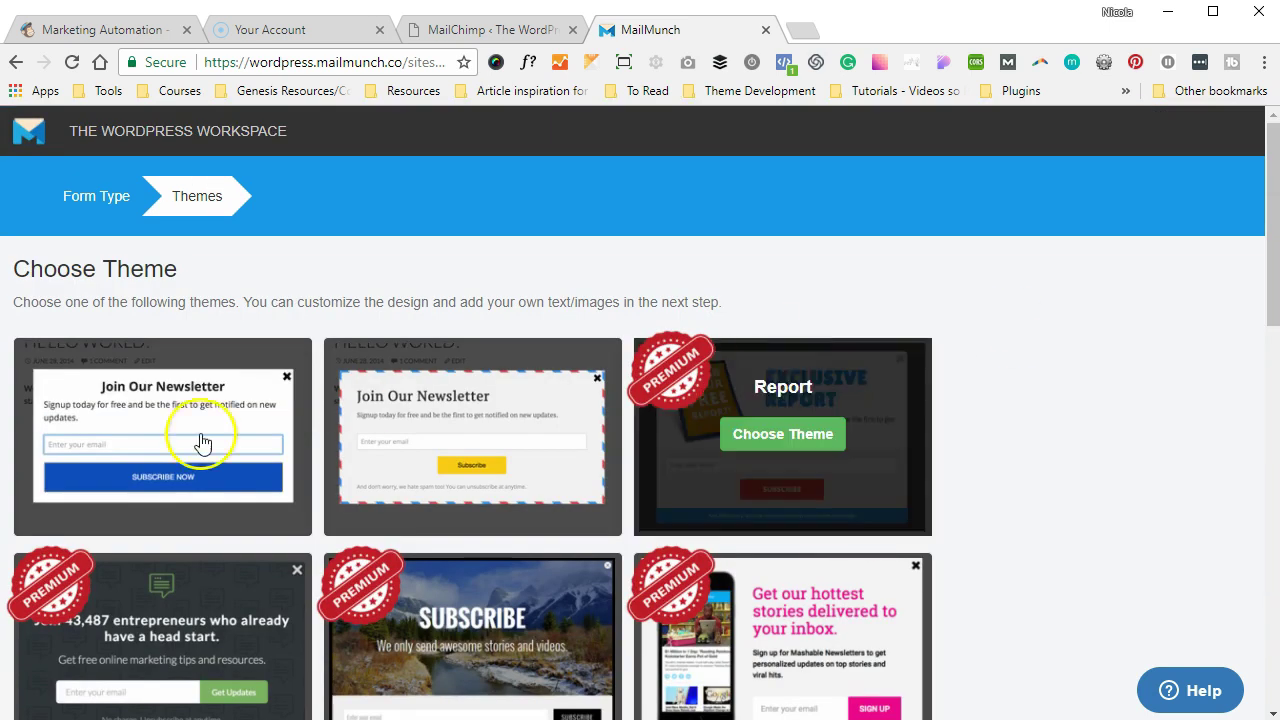
pyautogui.click(186, 433)
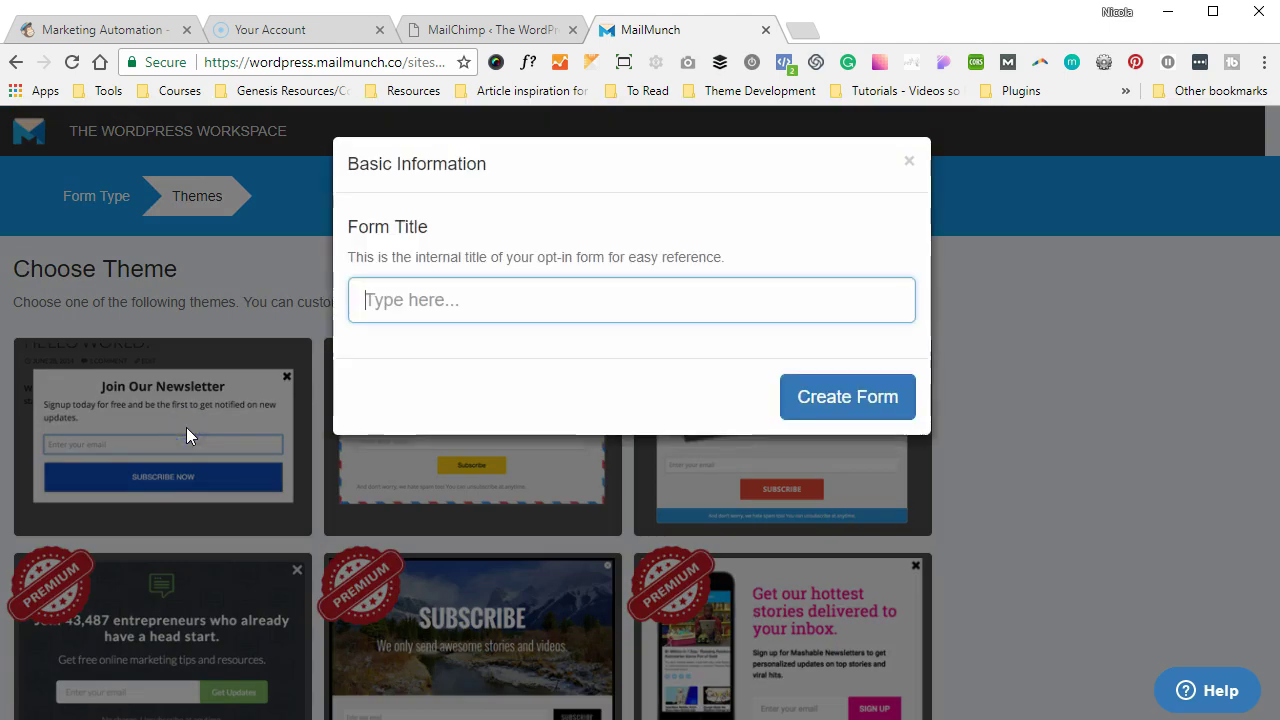
# - Title the new form 'SEO Masterclass Popup' and create it
pyautogui.click(437, 303)
pyautogui.write('SEO Masterclass Popup')
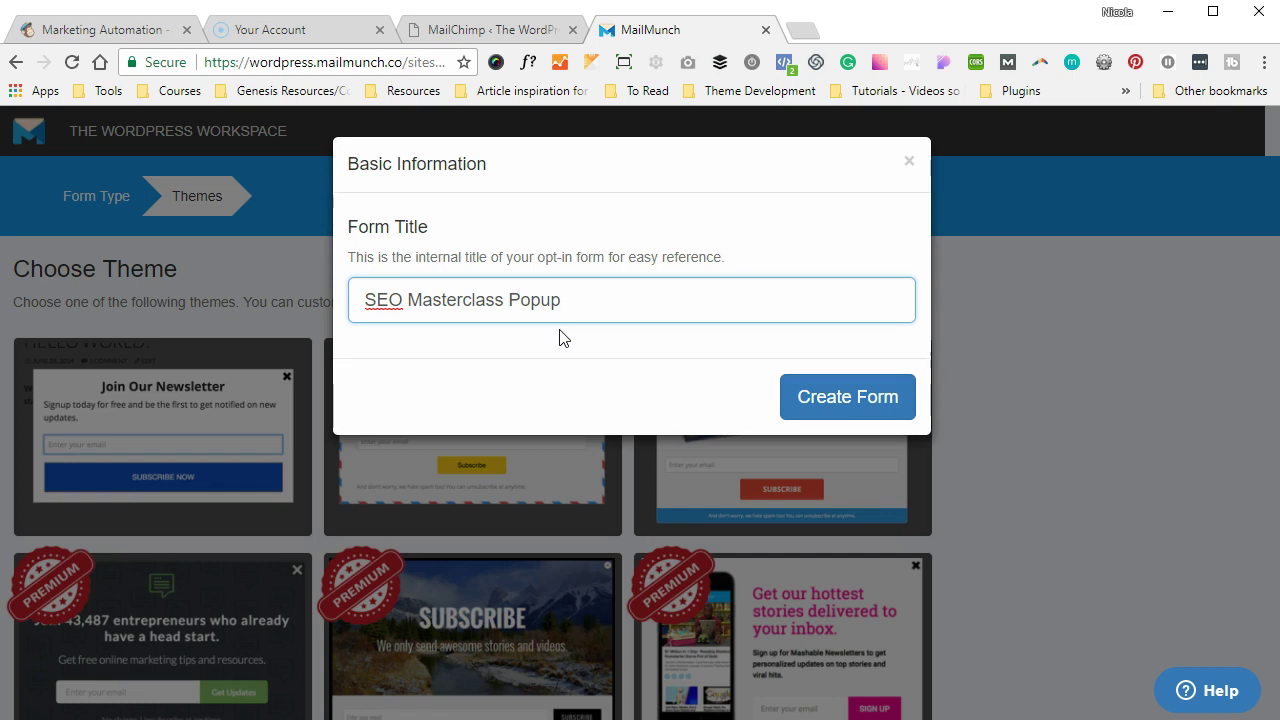
pyautogui.click(885, 405)
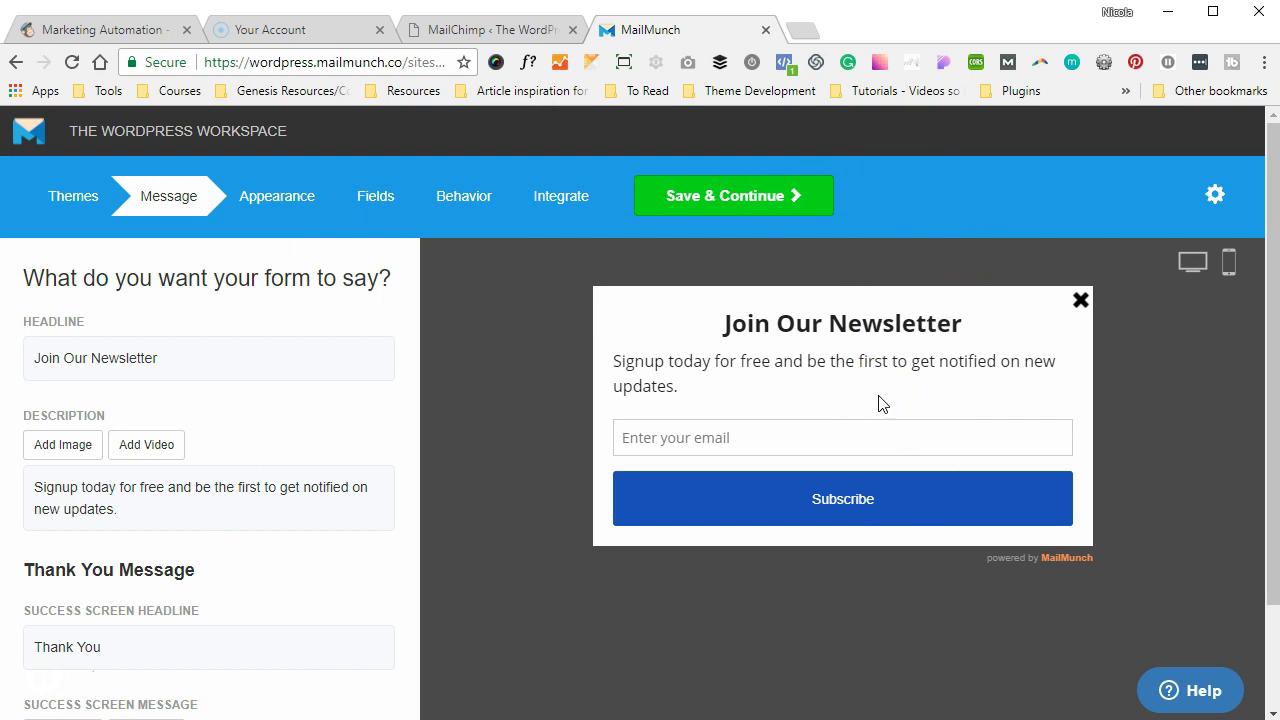
# - Replace the popup headline with 'The SEO Masterclass is starting soon!'
pyautogui.click(187, 358)
pyautogui.doubleClick(118, 420)
pyautogui.moveTo(118, 420); pyautogui.dragTo(8, 418)
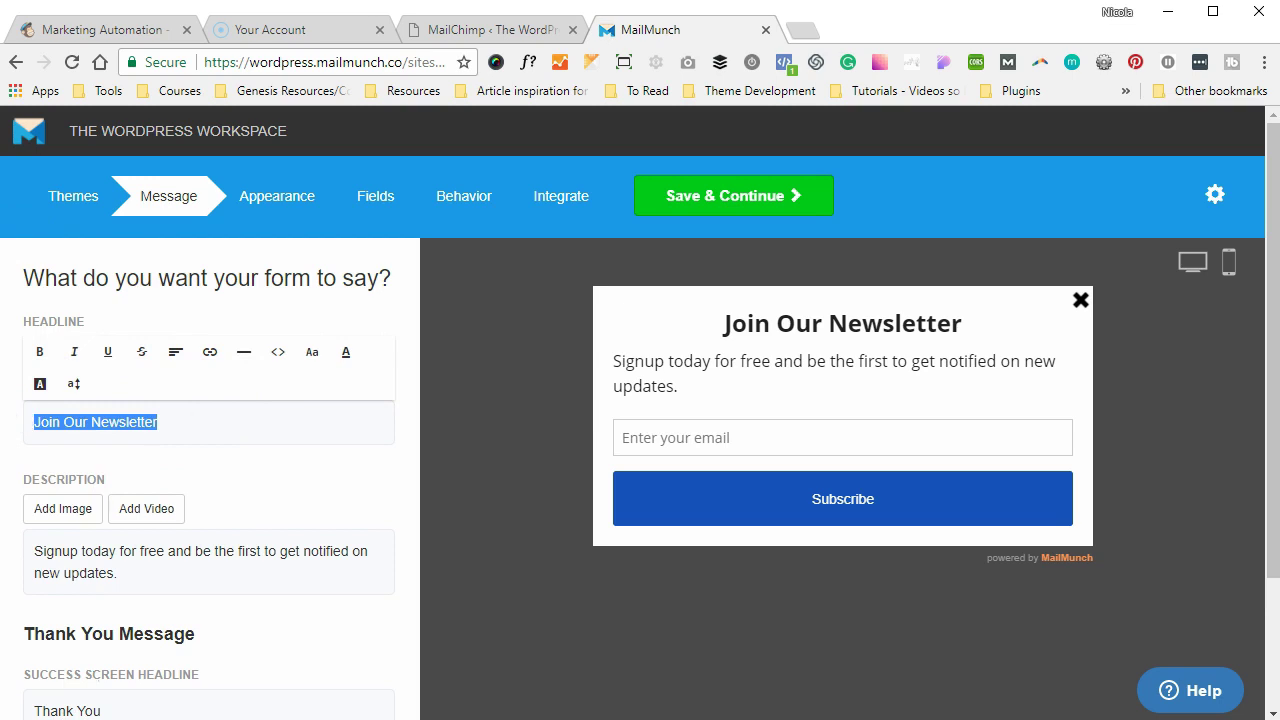
pyautogui.write('THE SEO')
pyautogui.press('BackSpace')
pyautogui.press('BackSpace')
pyautogui.press('BackSpace')
pyautogui.press('BackSpace')
pyautogui.press('BackSpace')
pyautogui.press('BackSpace')
pyautogui.write('he SEO Masterclass is starting soon!')
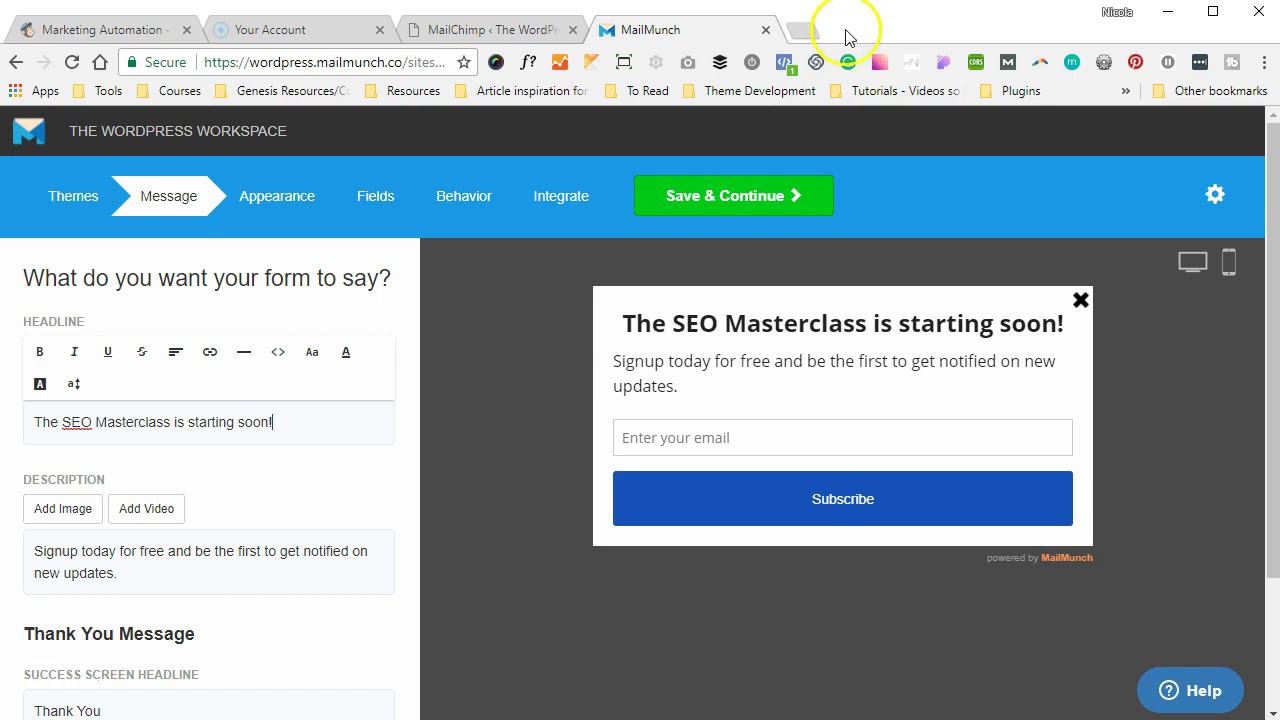
pyautogui.scroll(-1, 300, 507)
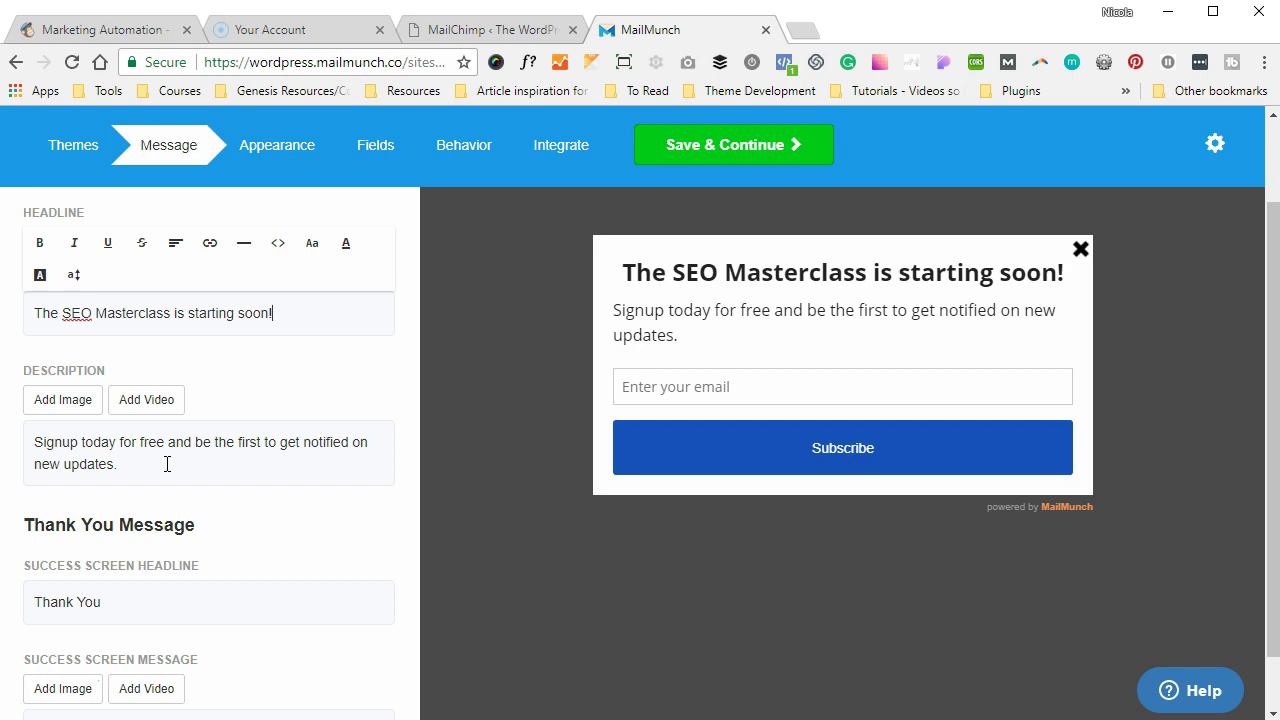
# - Change the description to 'Master the art of SEO blah blah blah' and centre-align it
pyautogui.moveTo(124, 464); pyautogui.dragTo(20, 514)
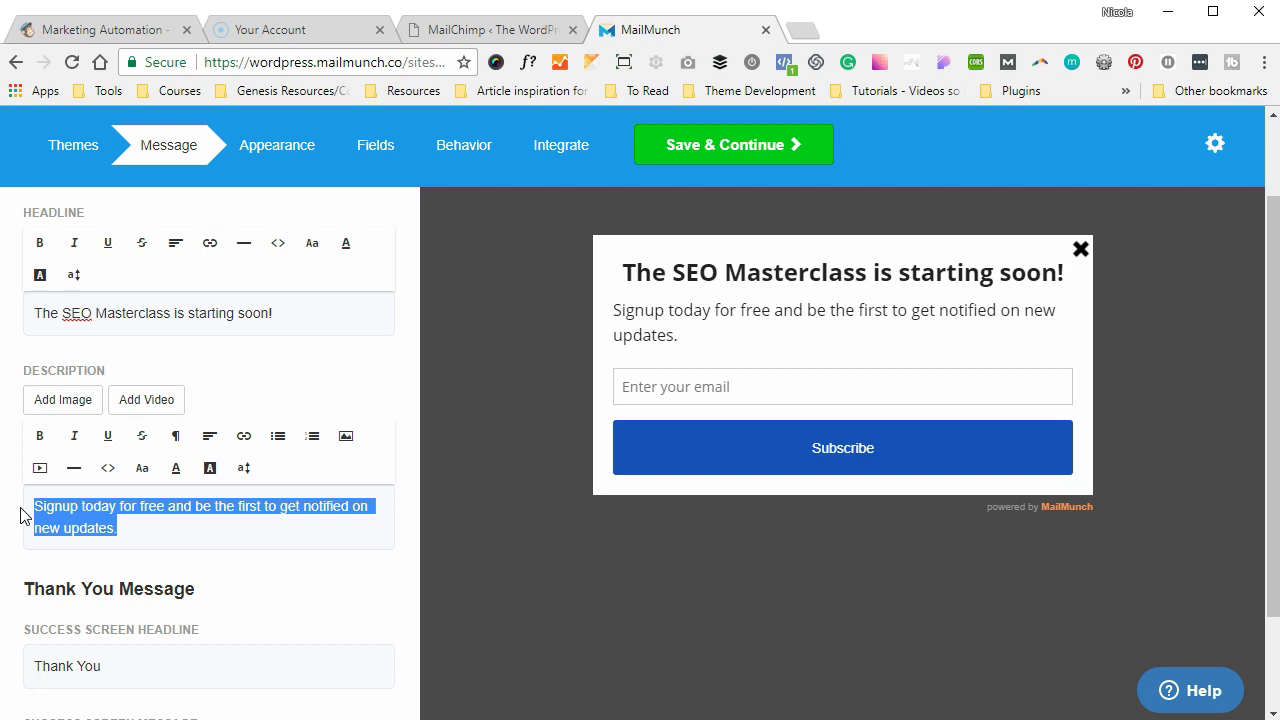
pyautogui.write('M')
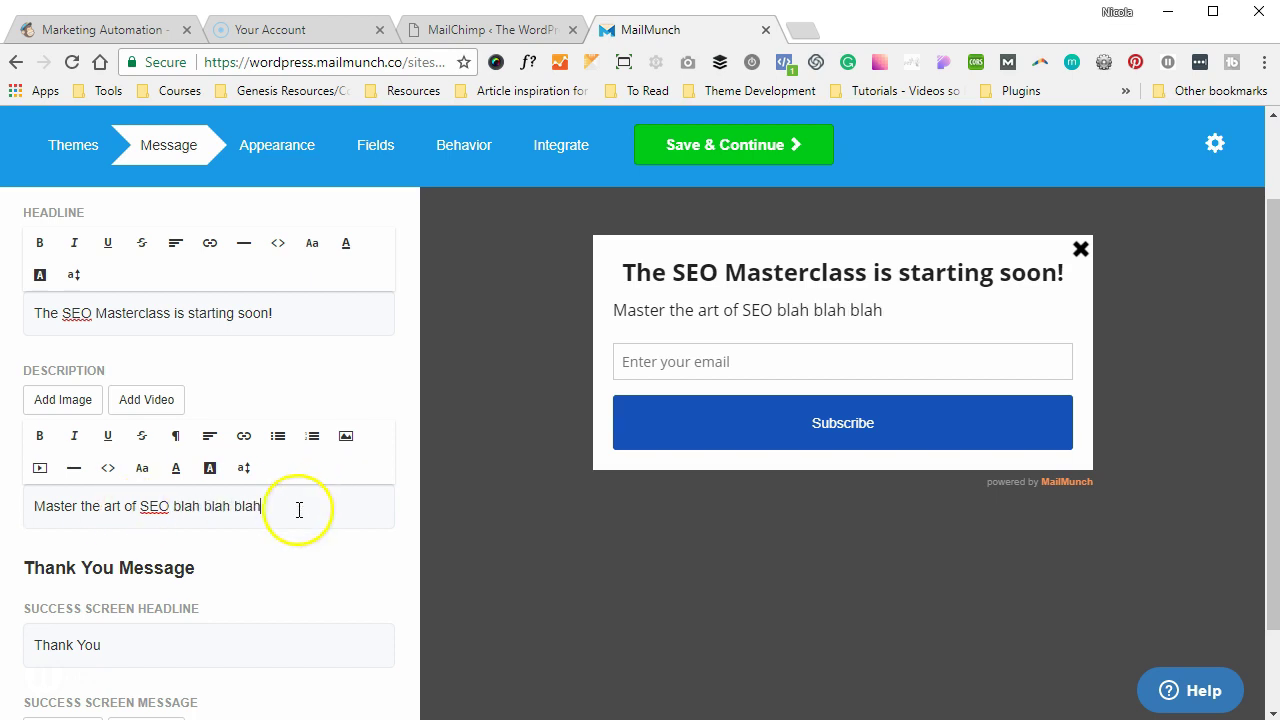
pyautogui.moveTo(306, 512); pyautogui.dragTo(6, 508)
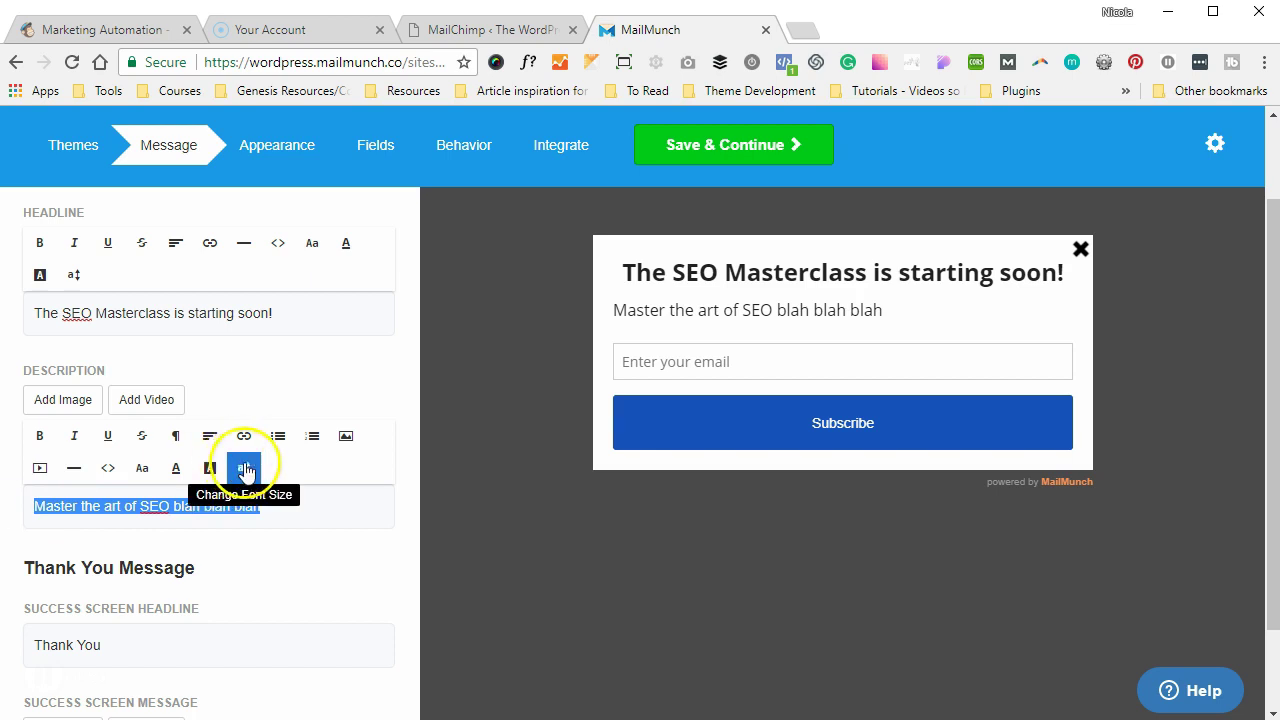
pyautogui.click(210, 436)
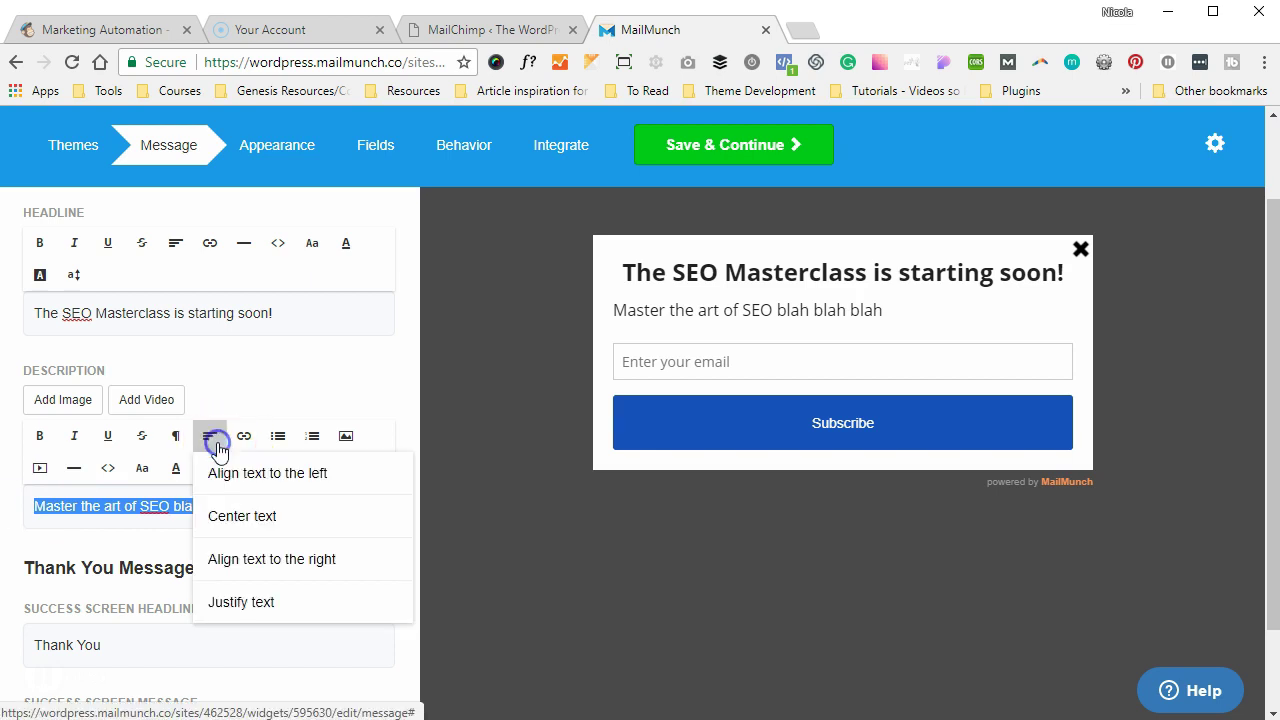
pyautogui.click(224, 524)
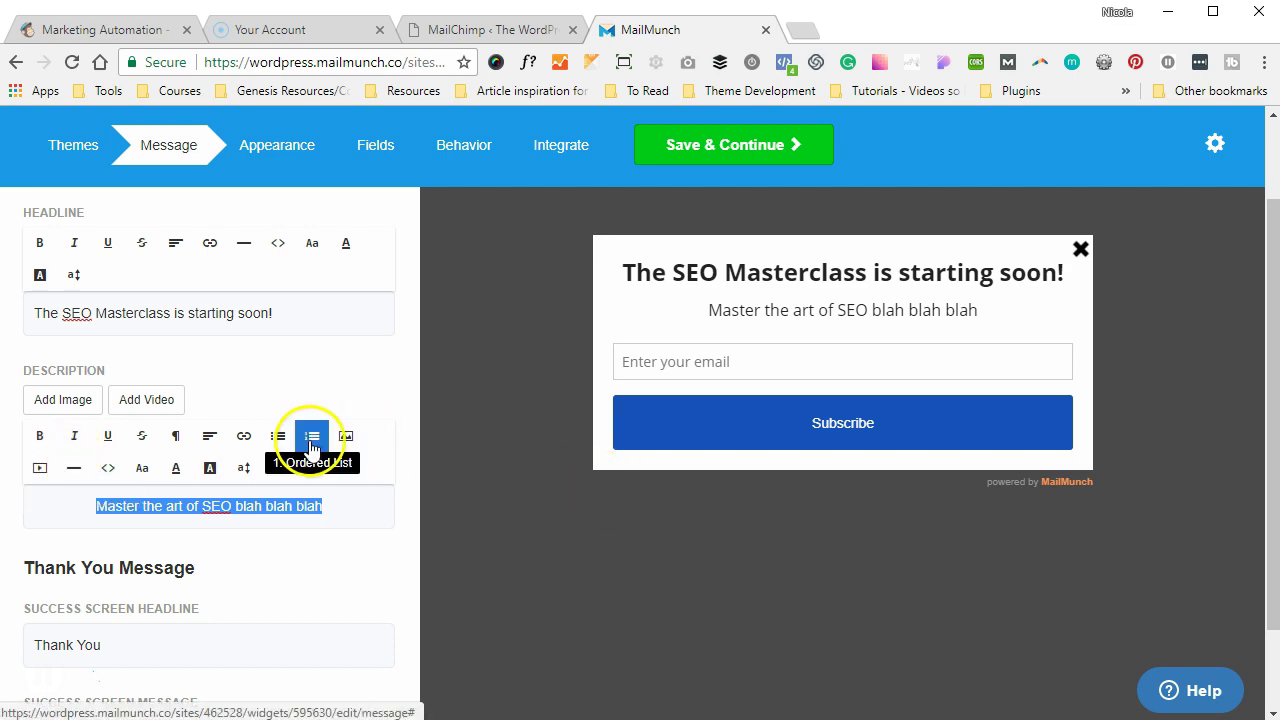
pyautogui.scroll(-1, 309, 443)
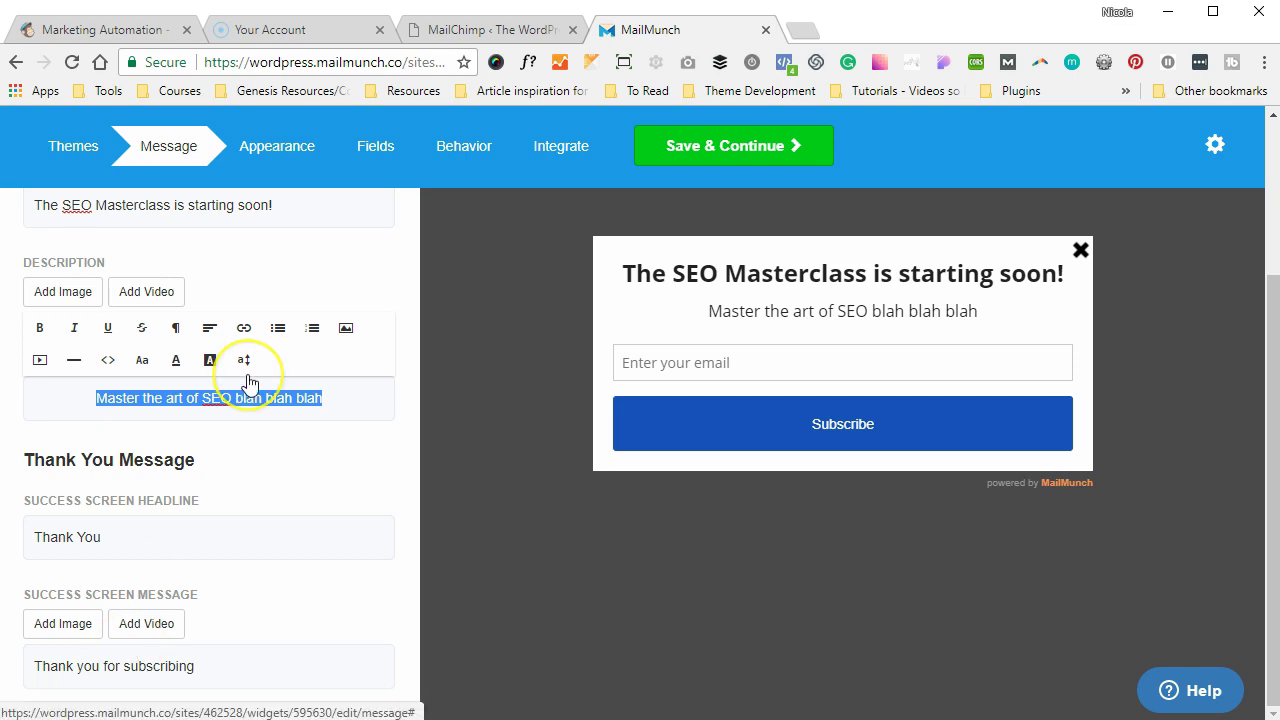
pyautogui.scroll(3, 246, 380)
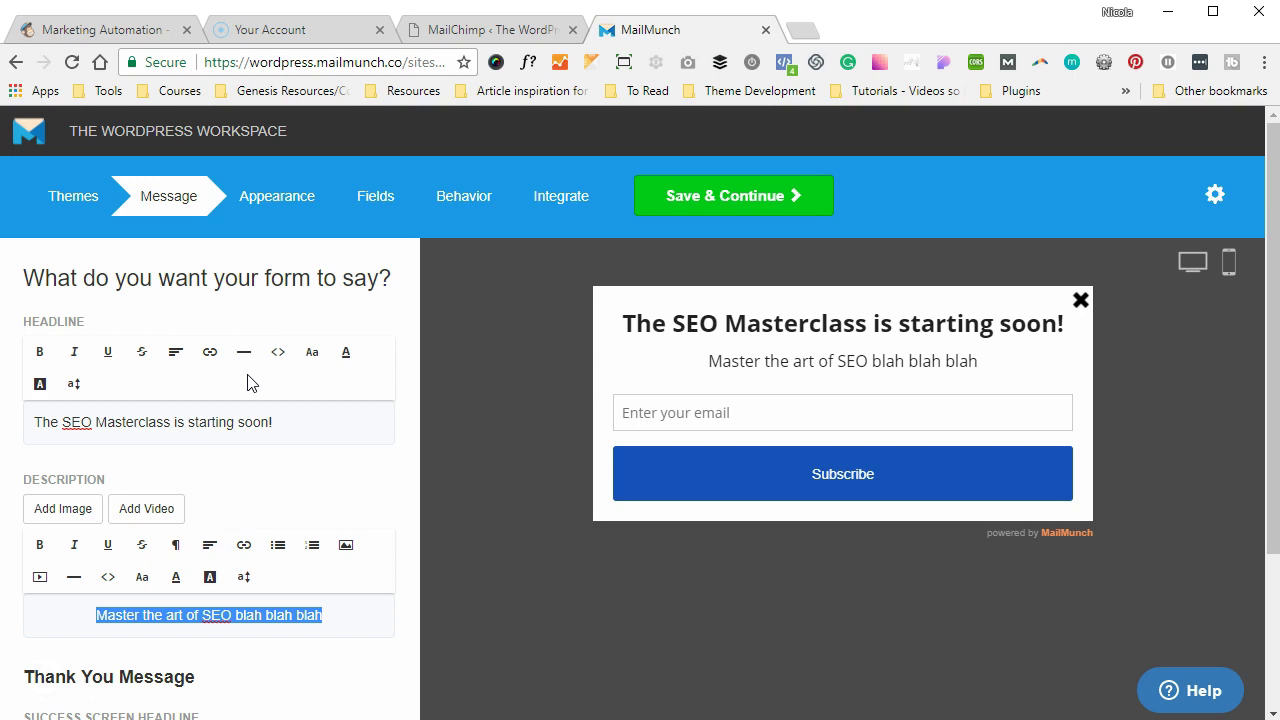
# - On the Appearance tab, lower the background overlay alpha to 23
pyautogui.click(277, 202)
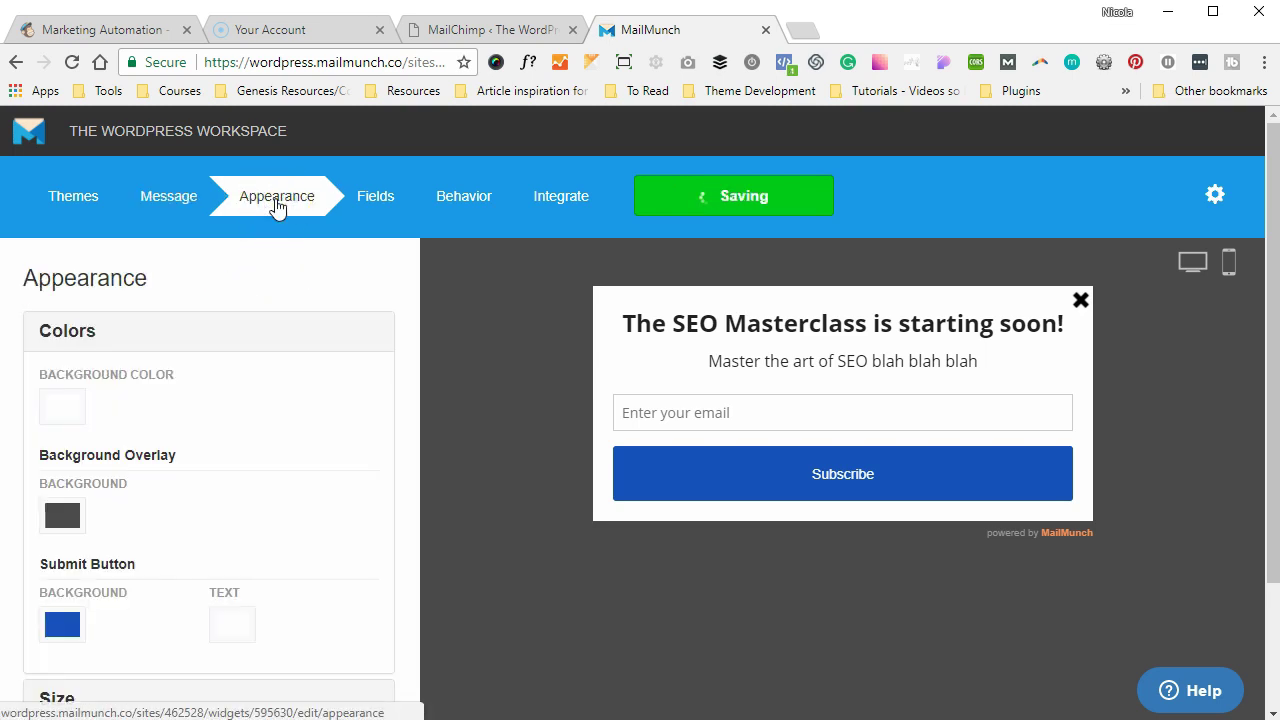
pyautogui.click(70, 514)
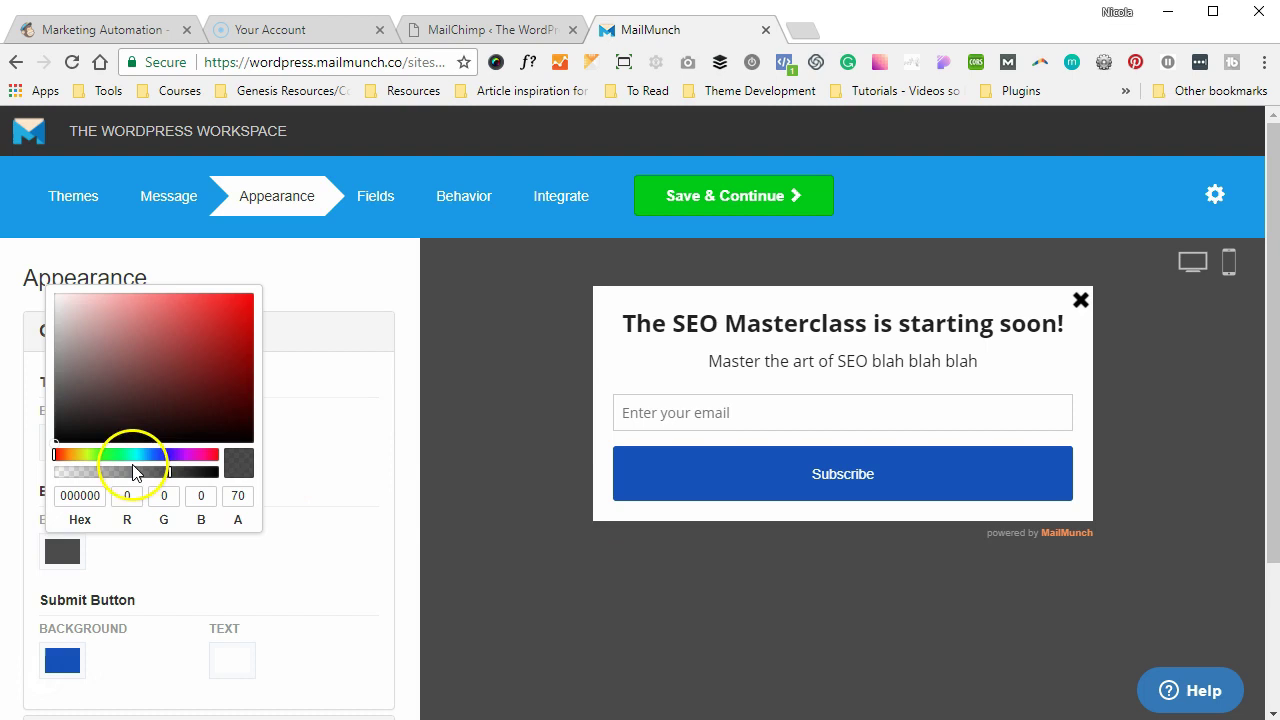
pyautogui.click(92, 472)
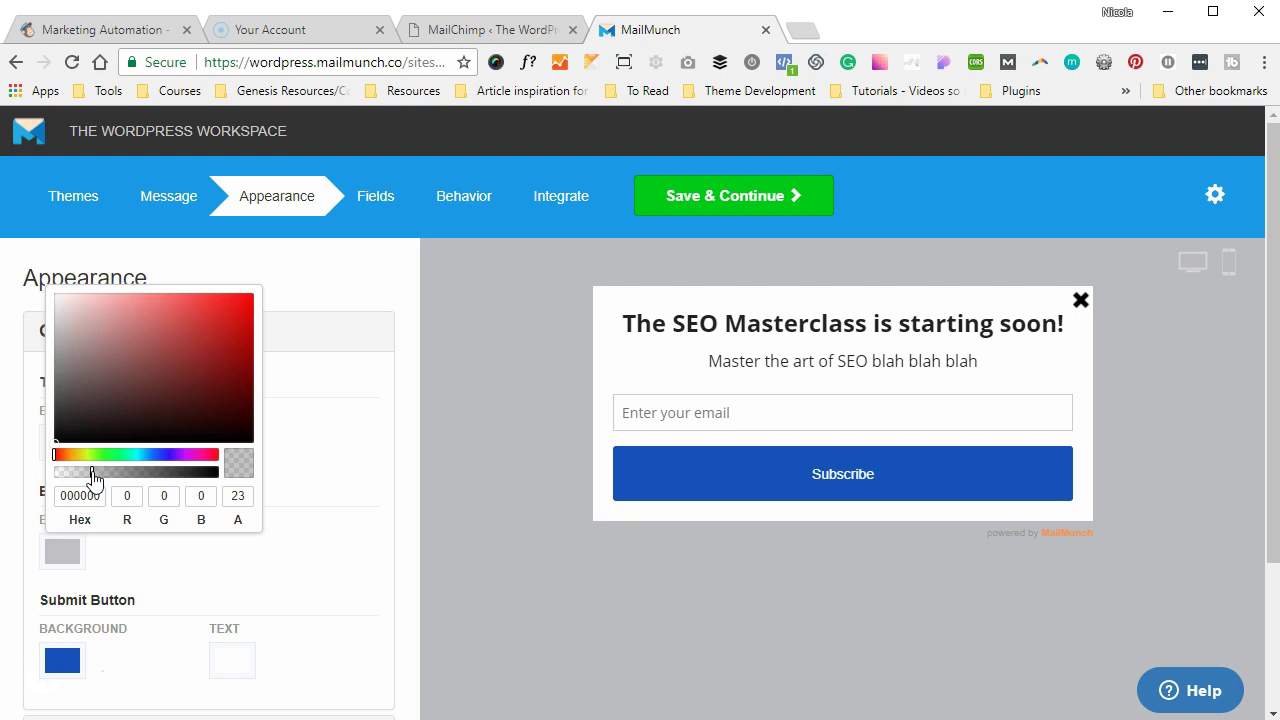
pyautogui.click(360, 504)
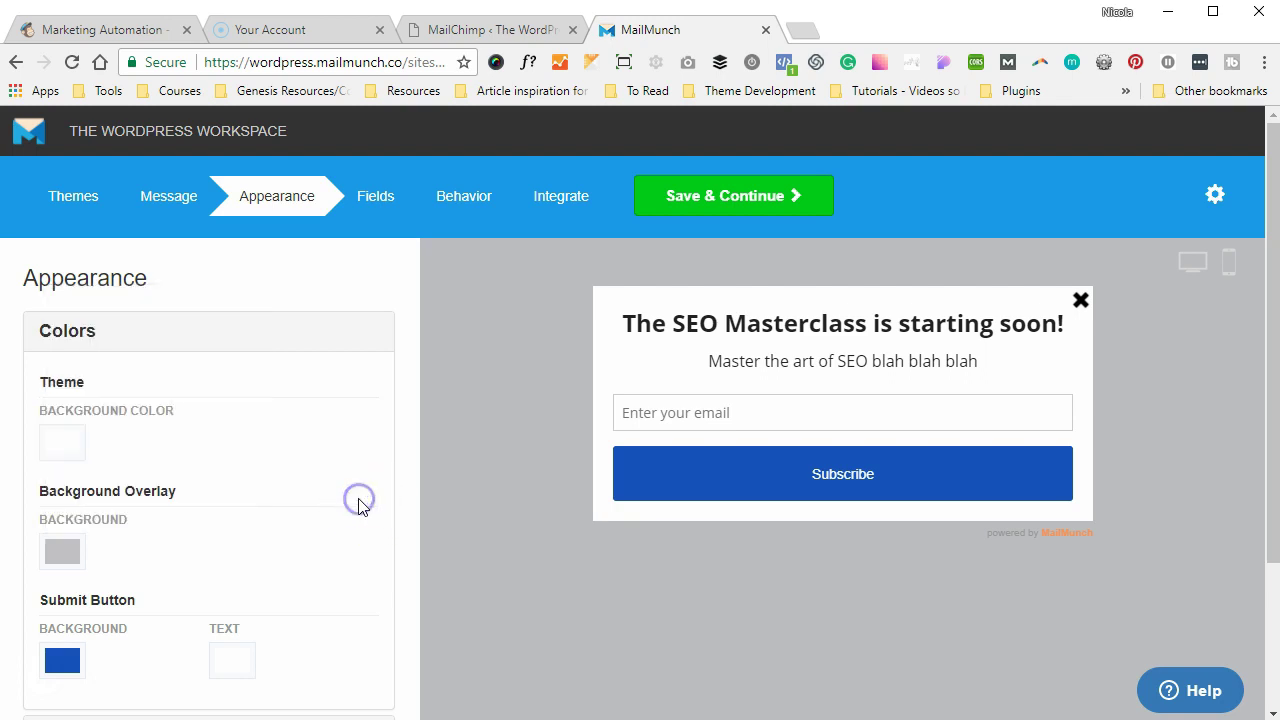
# - Make the Subscribe button background magenta (BA0FAB), leaving its text colour unchanged
pyautogui.scroll(-1, 362, 507)
pyautogui.scroll(-2, 360, 506)
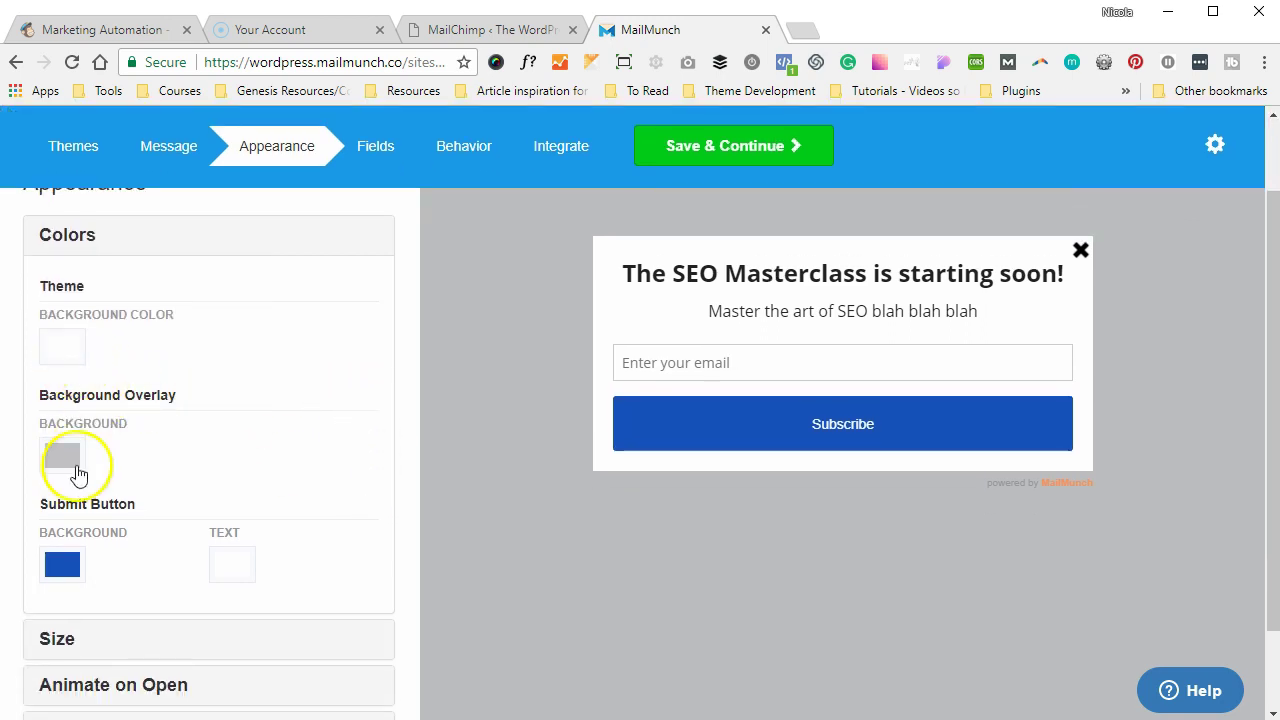
pyautogui.click(55, 566)
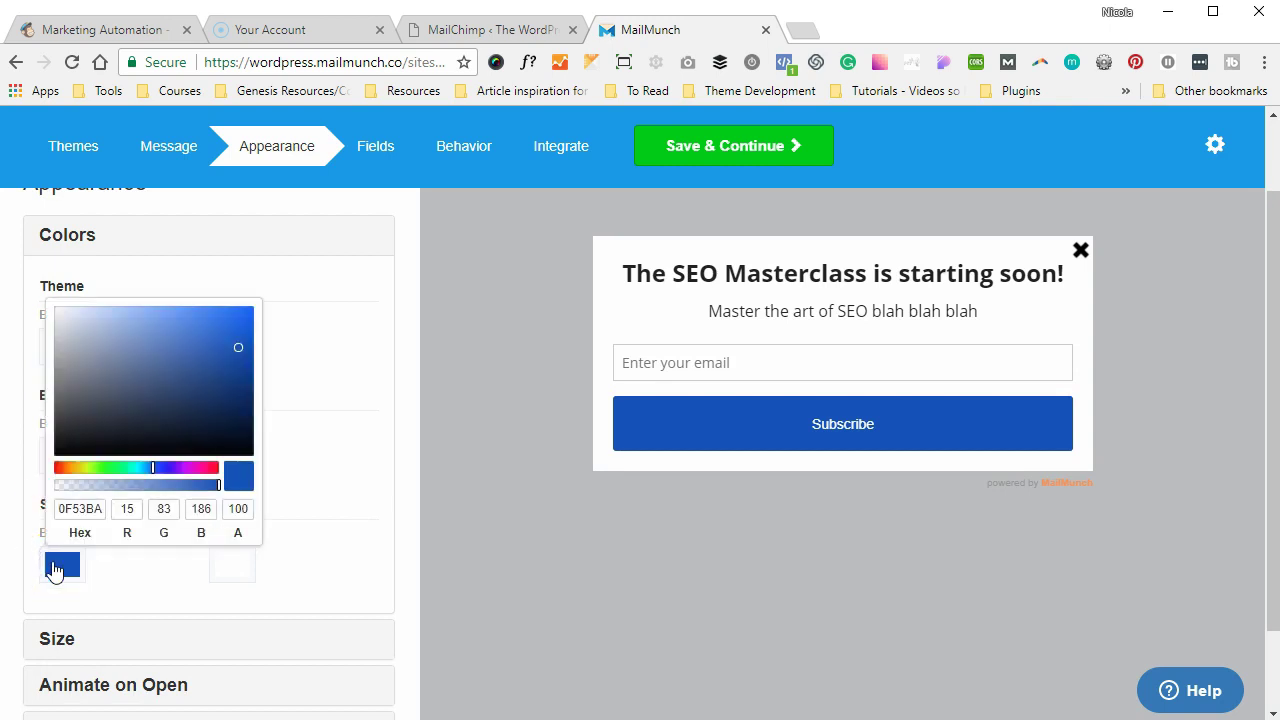
pyautogui.click(193, 467)
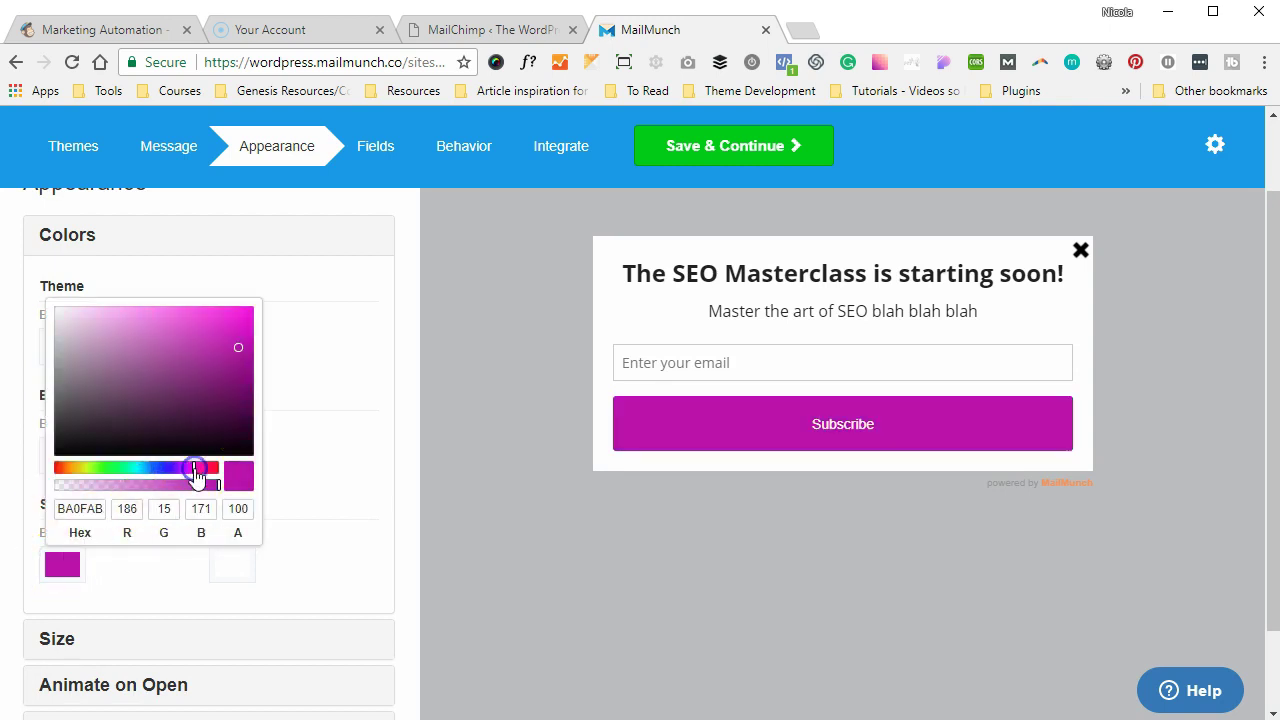
pyautogui.click(309, 418)
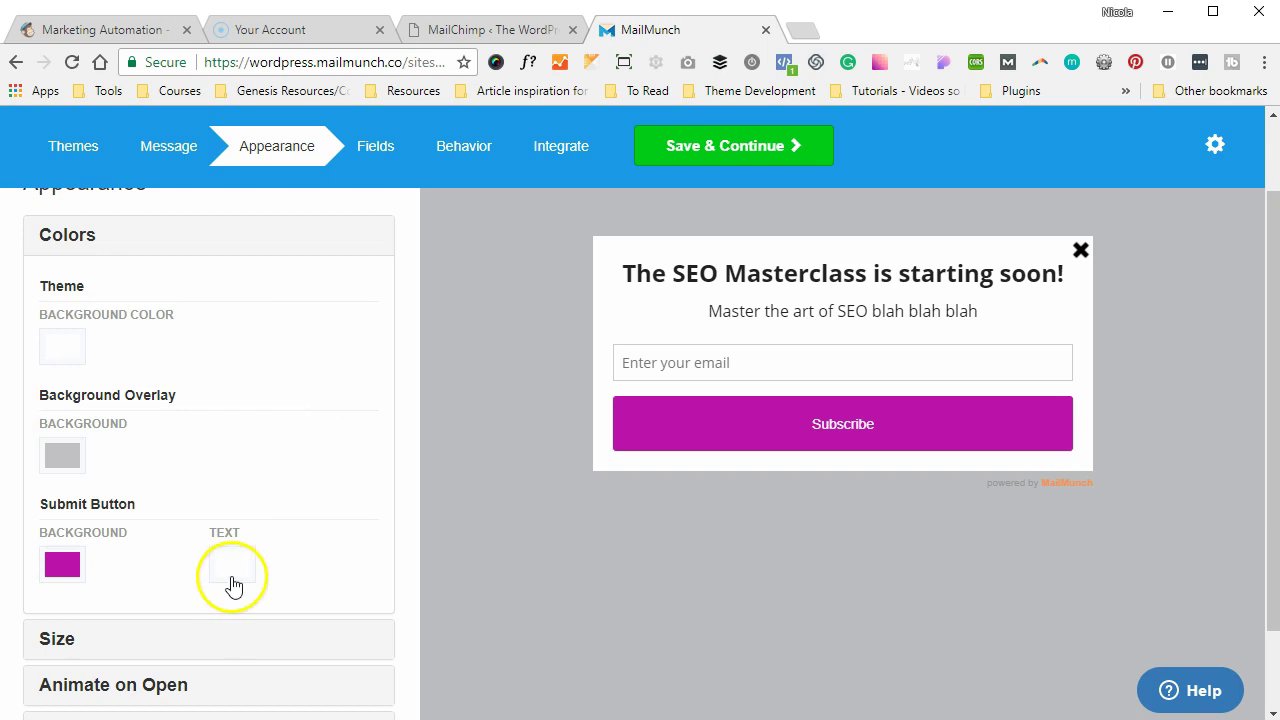
pyautogui.click(231, 572)
pyautogui.click(233, 577)
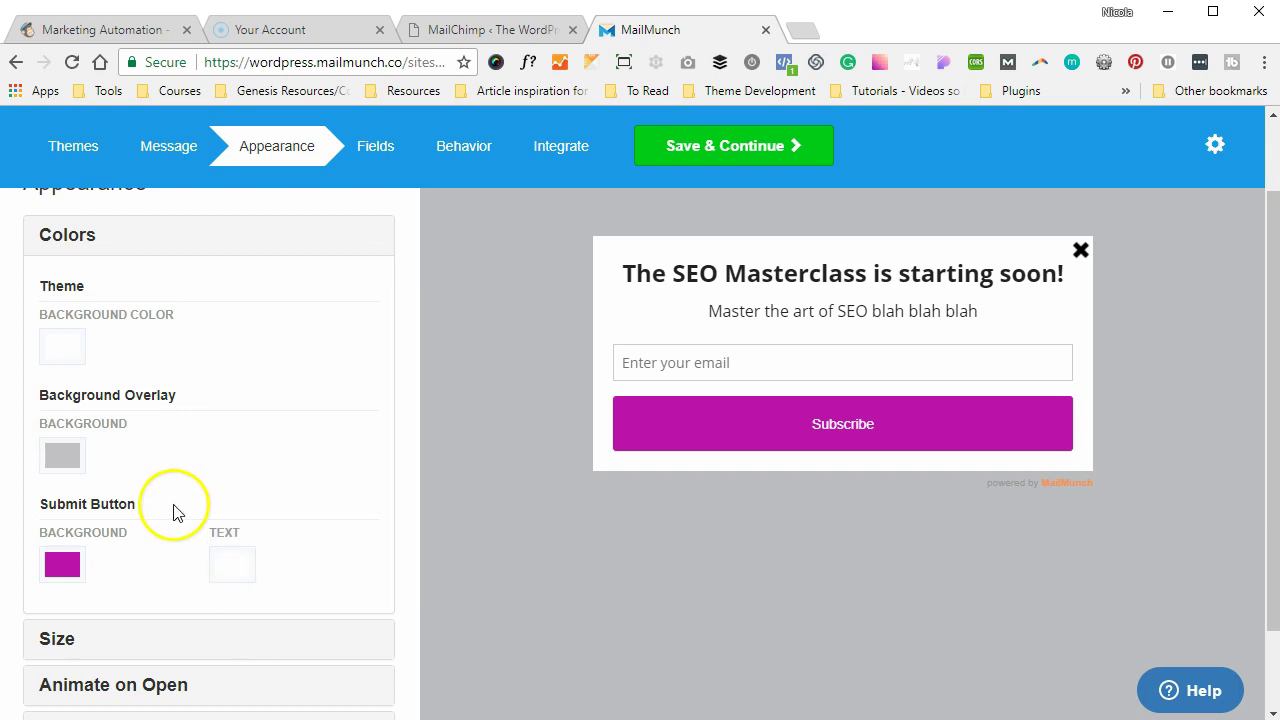
pyautogui.scroll(-1, 171, 509)
pyautogui.click(128, 536)
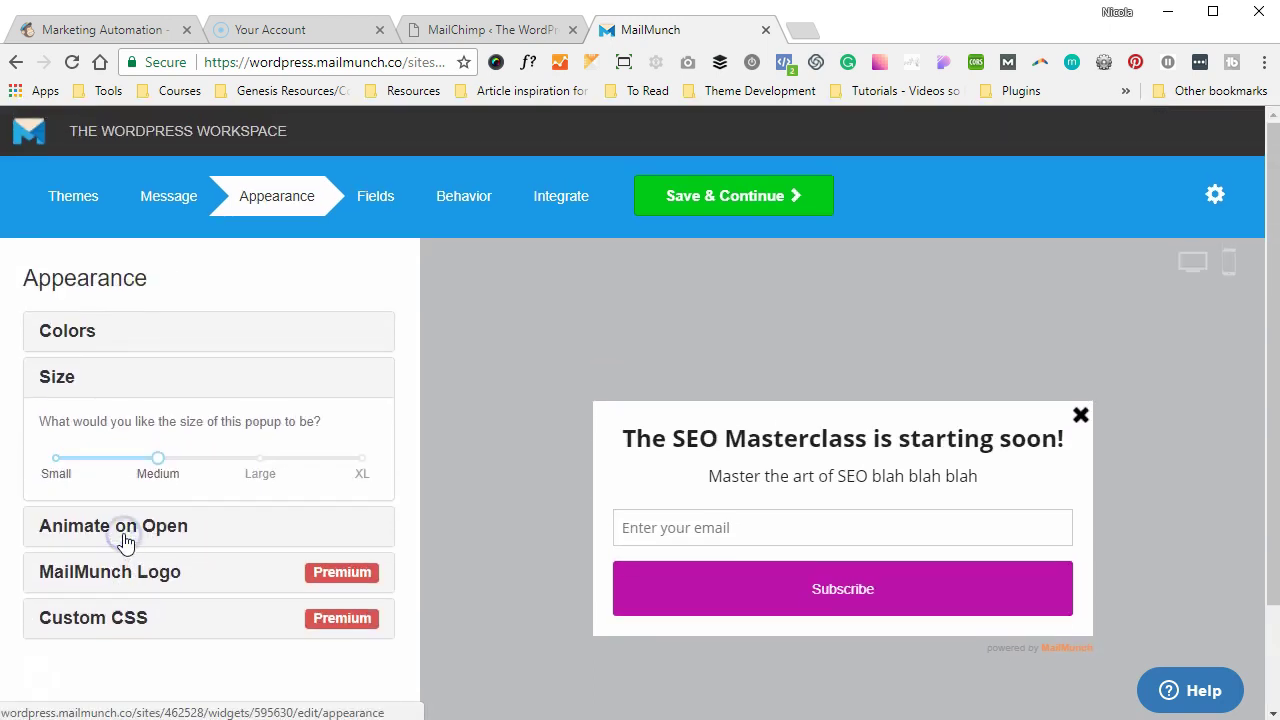
# - Try Large and XL popup sizes, return to Medium, and reveal the Animate on Open setting (Swing)
pyautogui.click(257, 464)
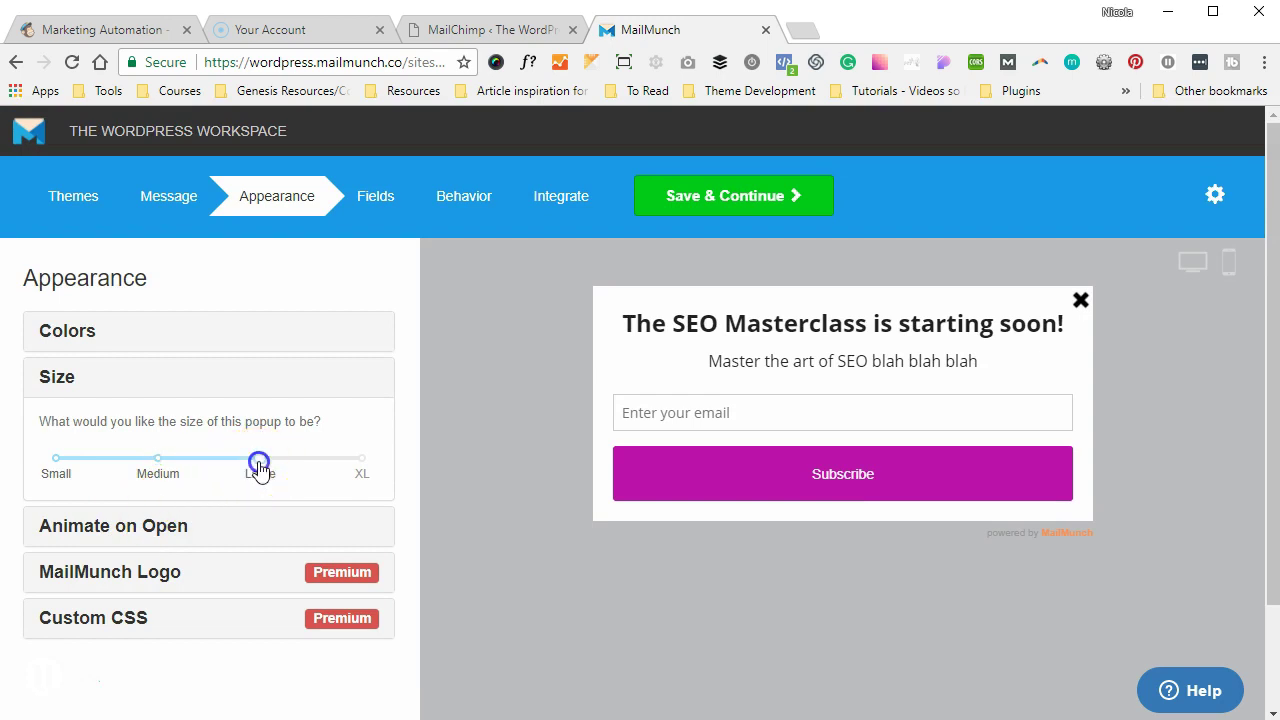
pyautogui.click(365, 462)
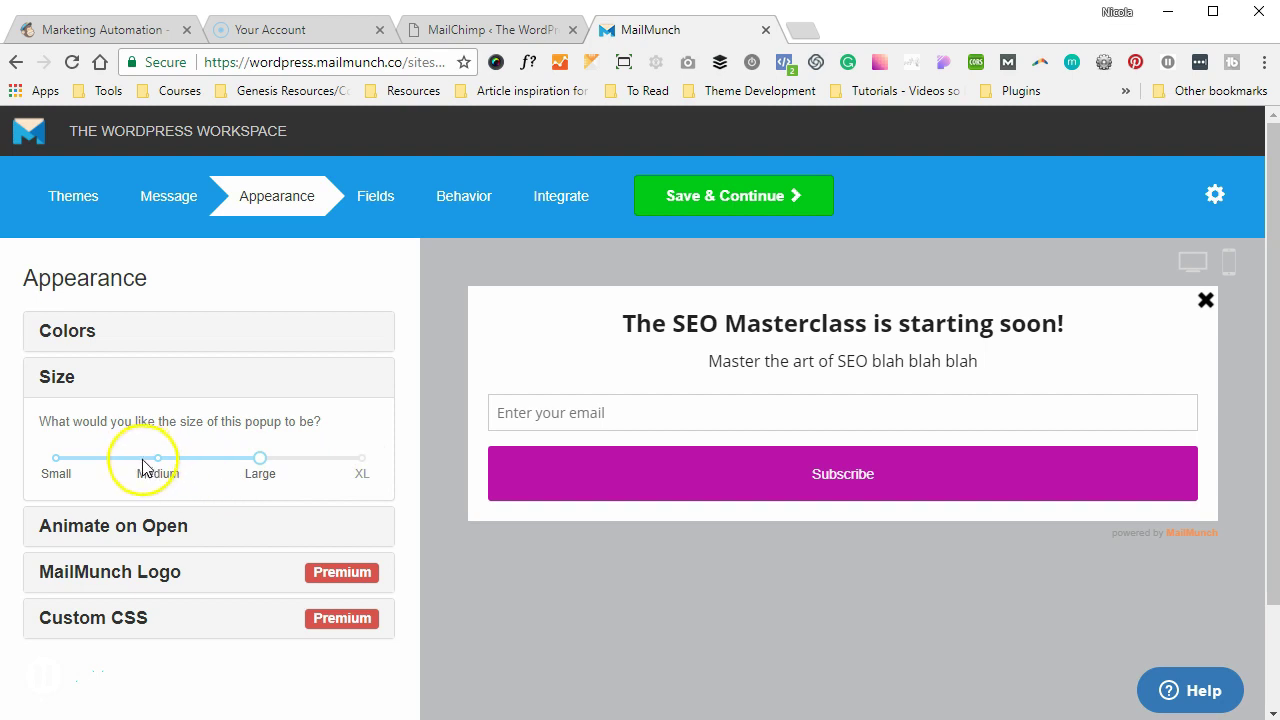
pyautogui.click(362, 462)
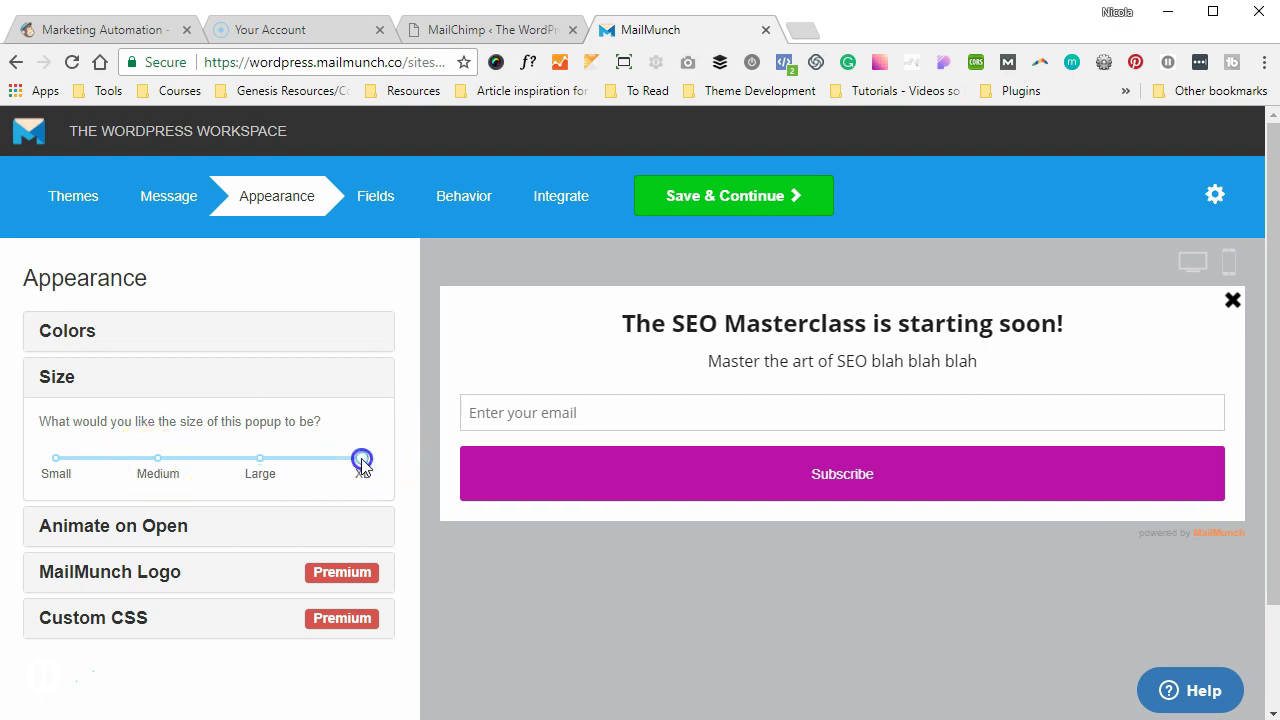
pyautogui.click(158, 462)
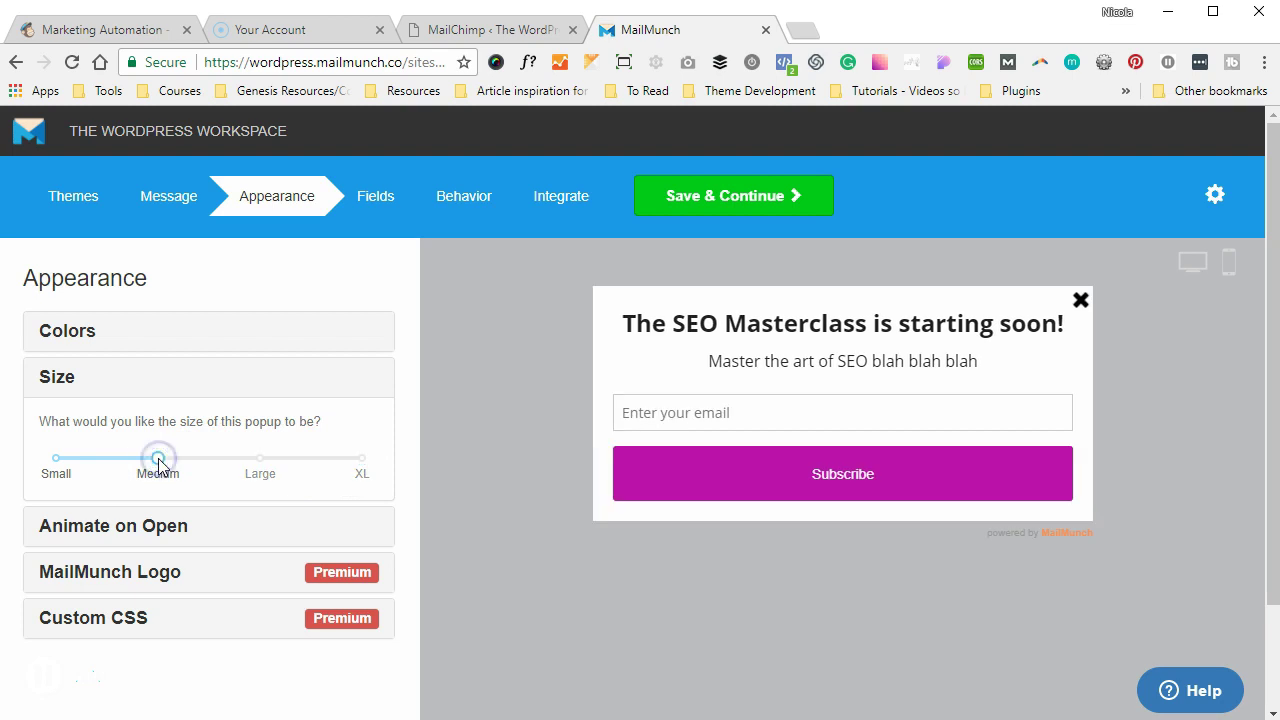
pyautogui.click(193, 526)
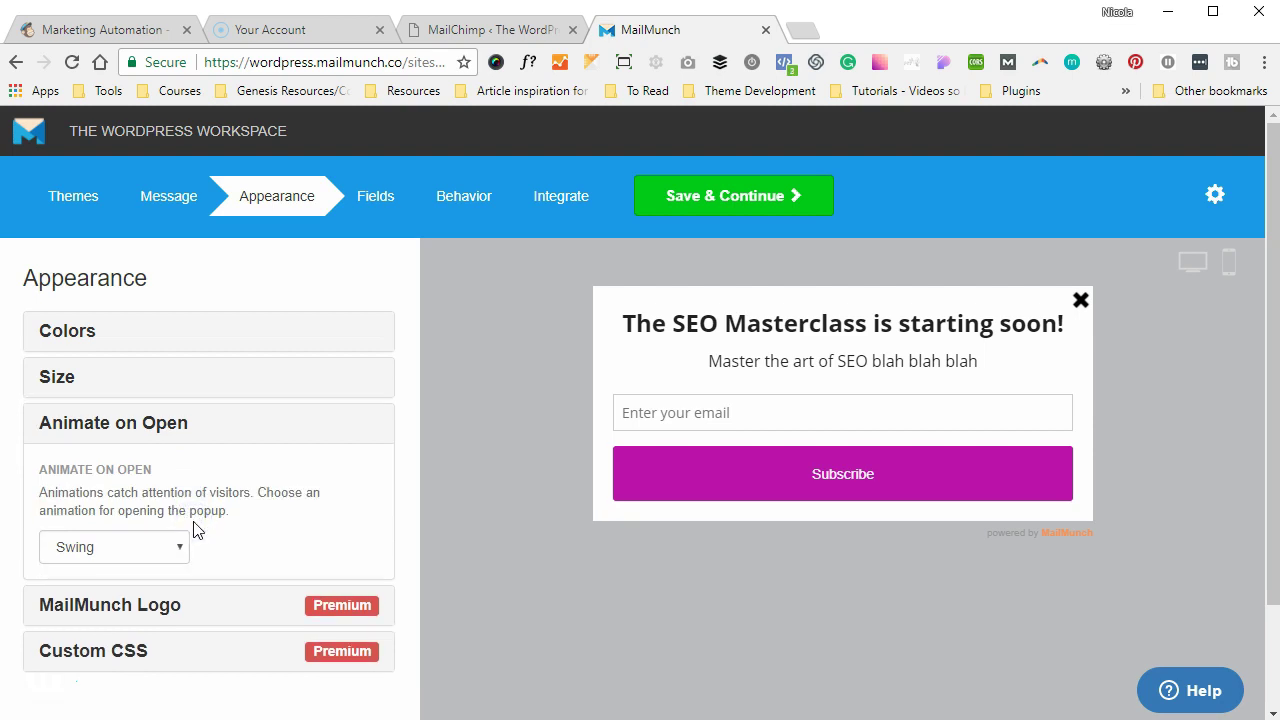
# - Set the popup's opening animation to Fly In after briefly trying Rubber Band
pyautogui.click(166, 546)
pyautogui.click(165, 546)
pyautogui.click(166, 547)
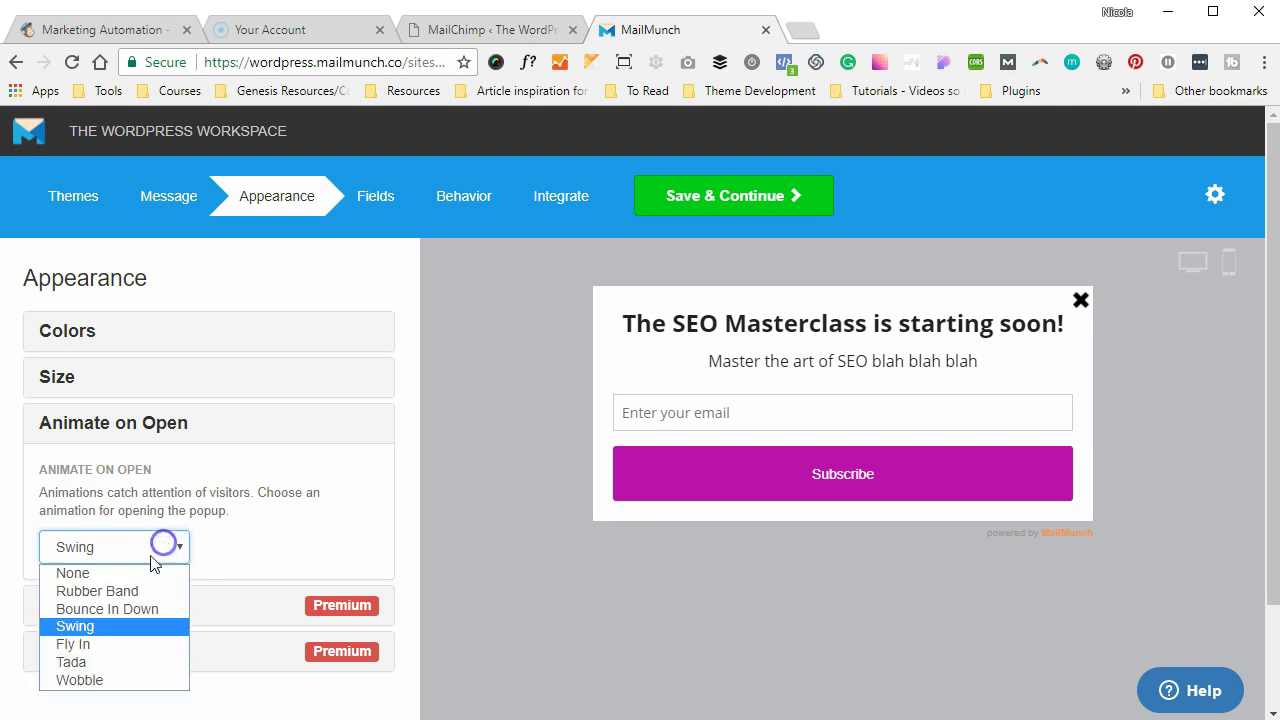
pyautogui.click(110, 592)
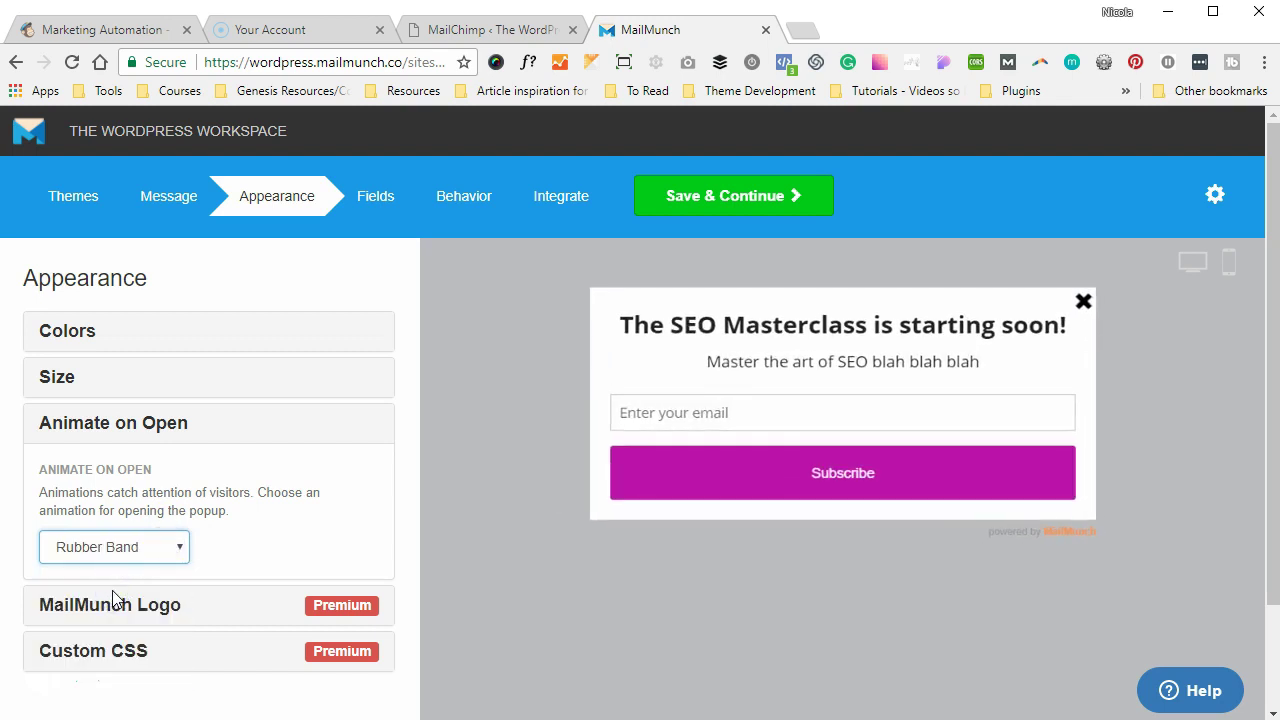
pyautogui.click(110, 593)
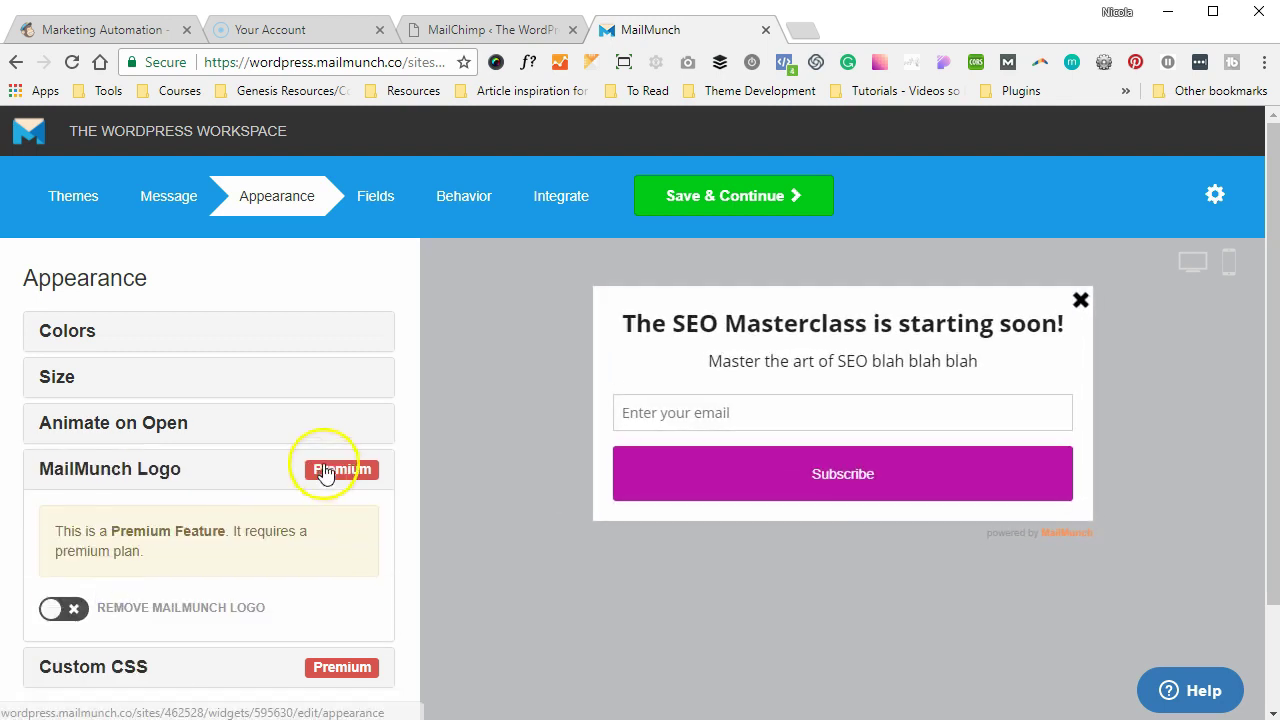
pyautogui.click(346, 404)
pyautogui.click(271, 414)
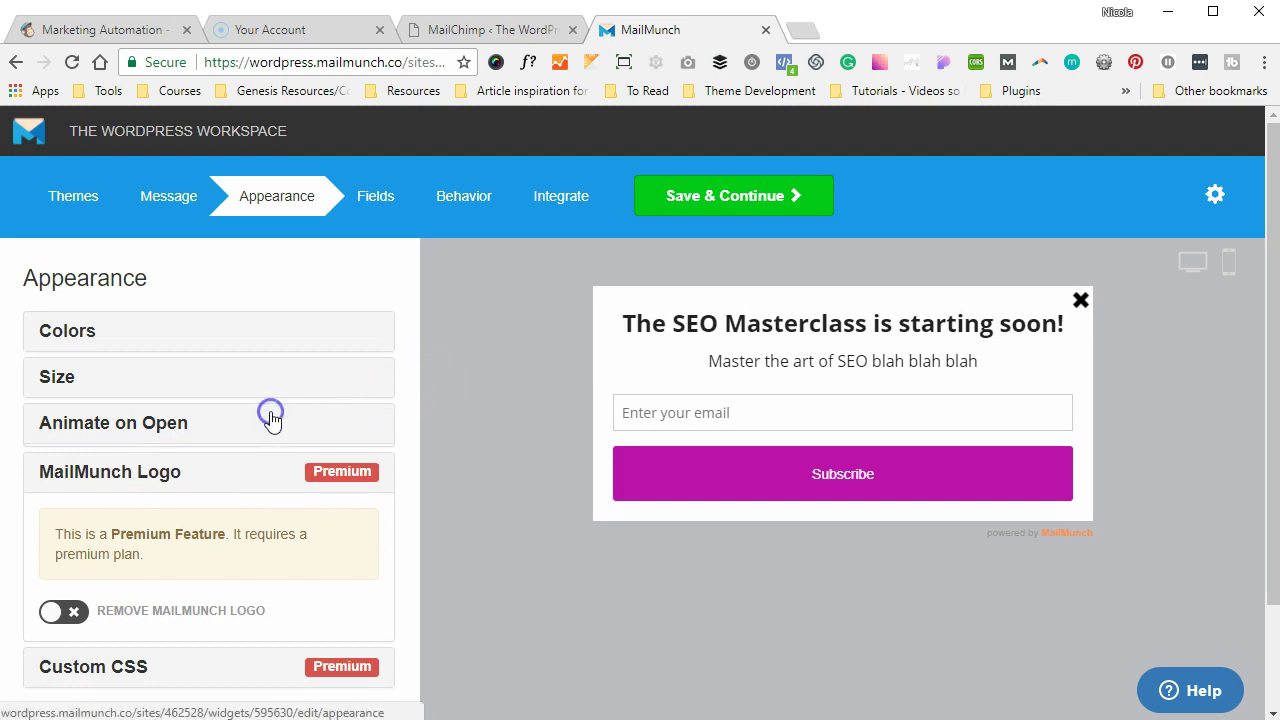
pyautogui.click(131, 543)
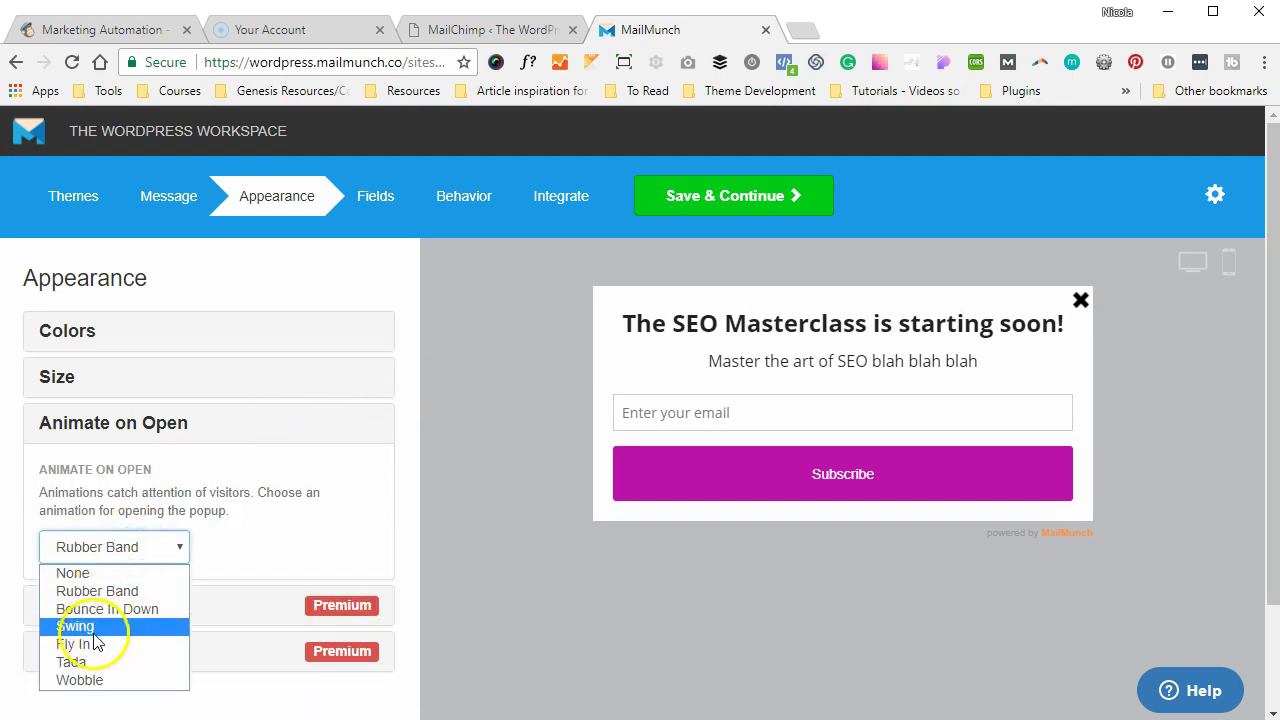
pyautogui.click(86, 645)
# - Look over the MailMunch Logo and Custom CSS options, then go to the Fields step
pyautogui.click(300, 486)
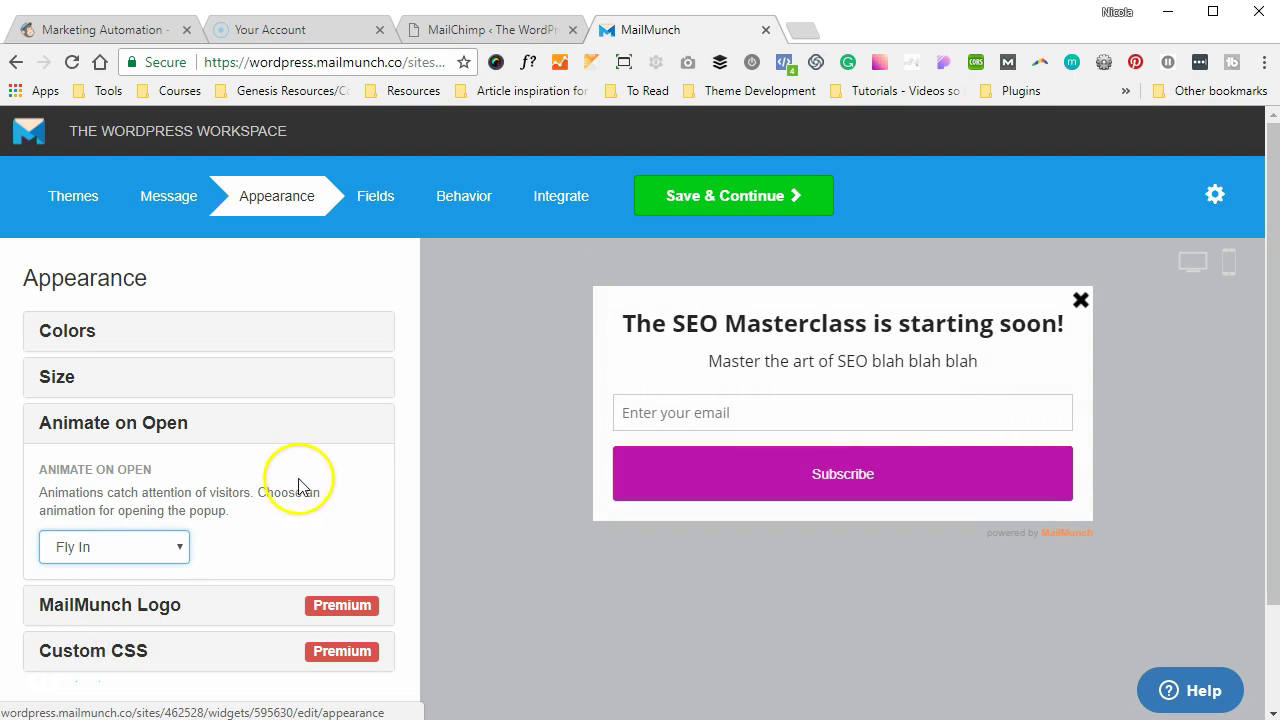
pyautogui.scroll(-2, 300, 486)
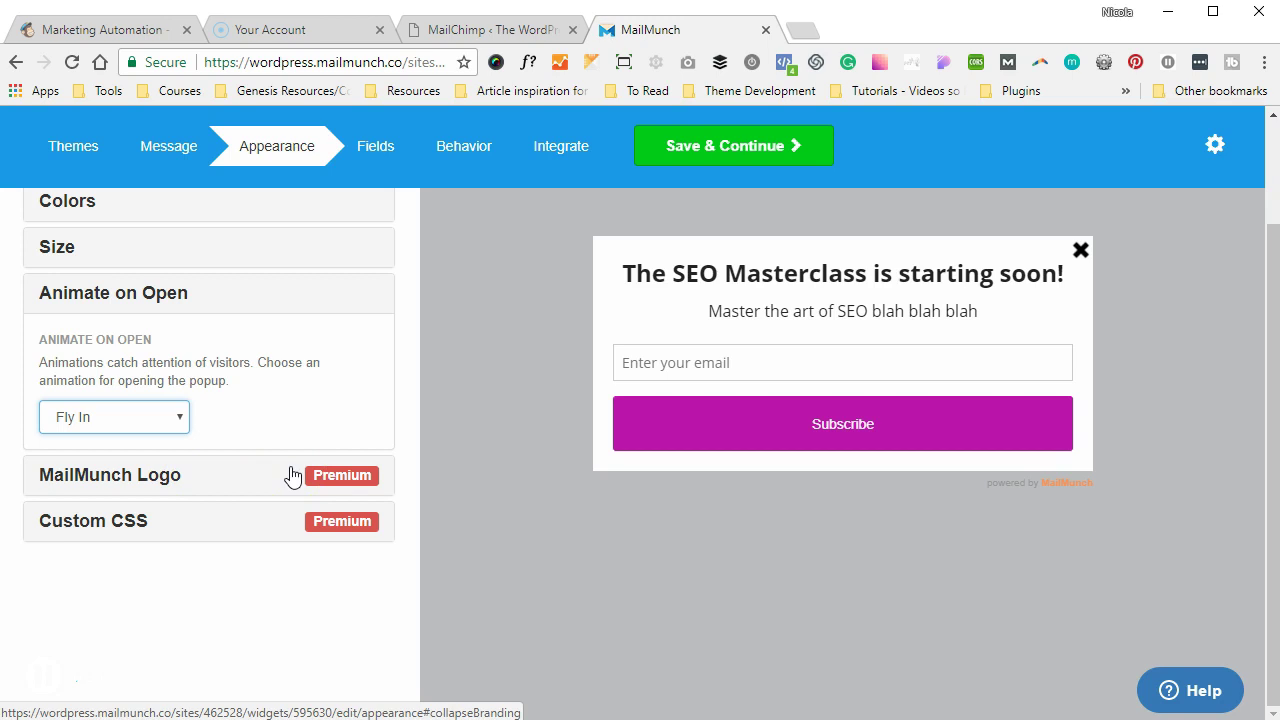
pyautogui.click(292, 476)
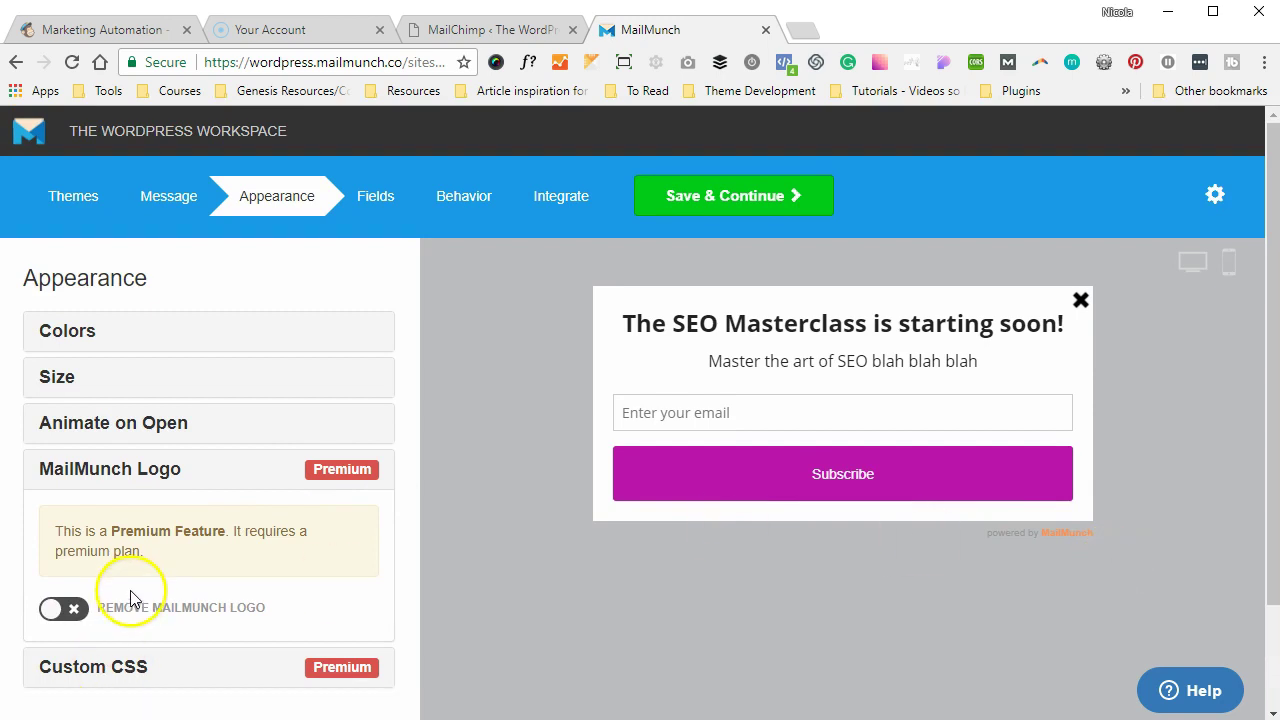
pyautogui.scroll(-2, 131, 592)
pyautogui.click(180, 545)
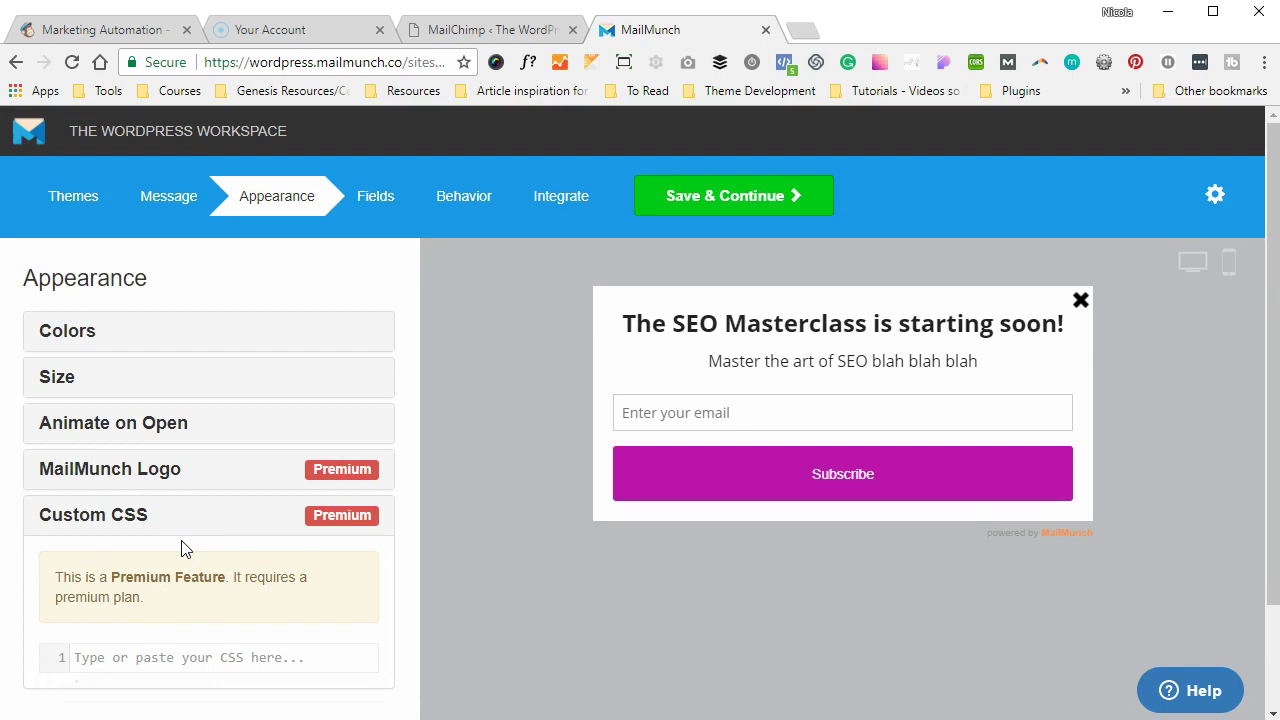
pyautogui.click(372, 203)
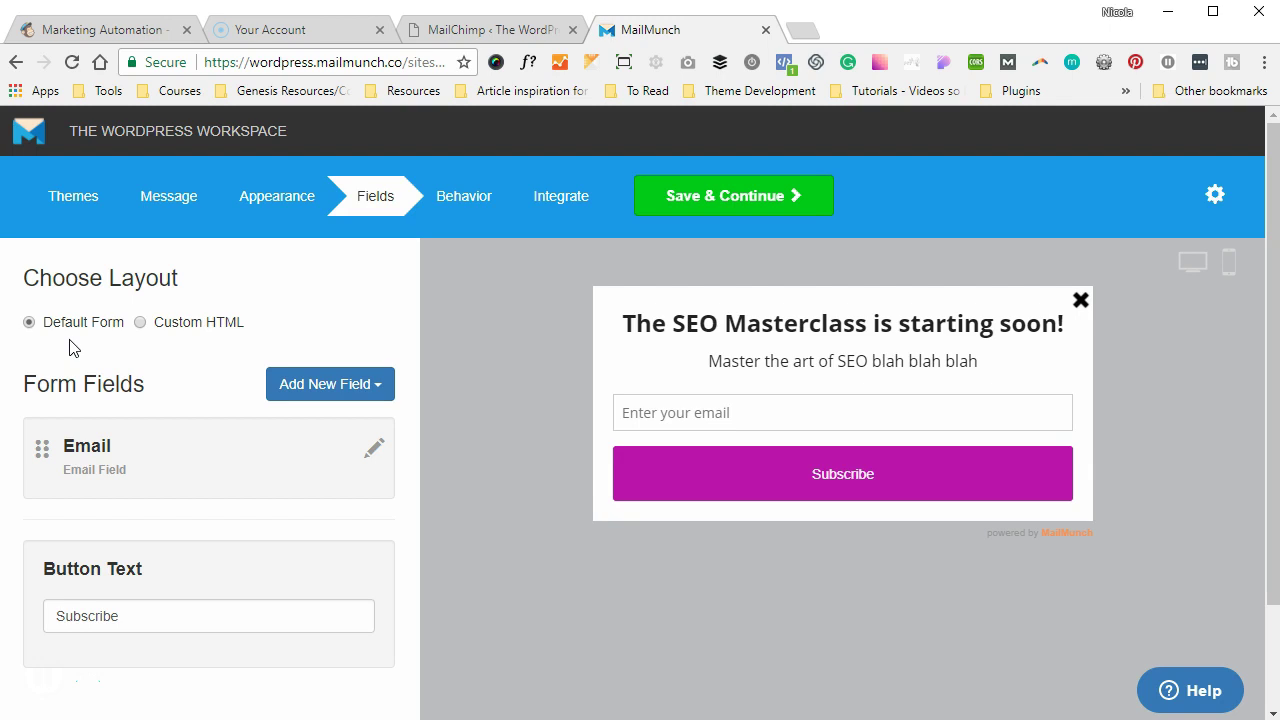
# - Add a First Name field to the form and move it above Email
pyautogui.click(147, 320)
pyautogui.click(296, 390)
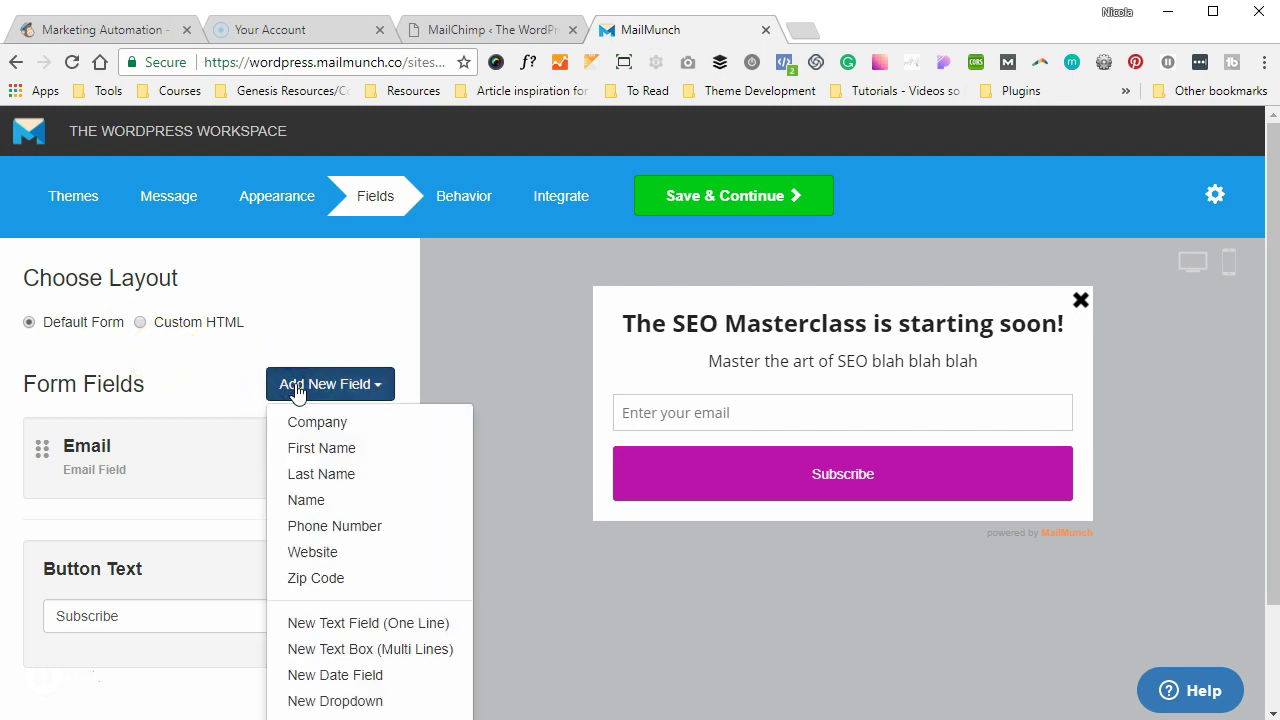
pyautogui.scroll(-1, 300, 385)
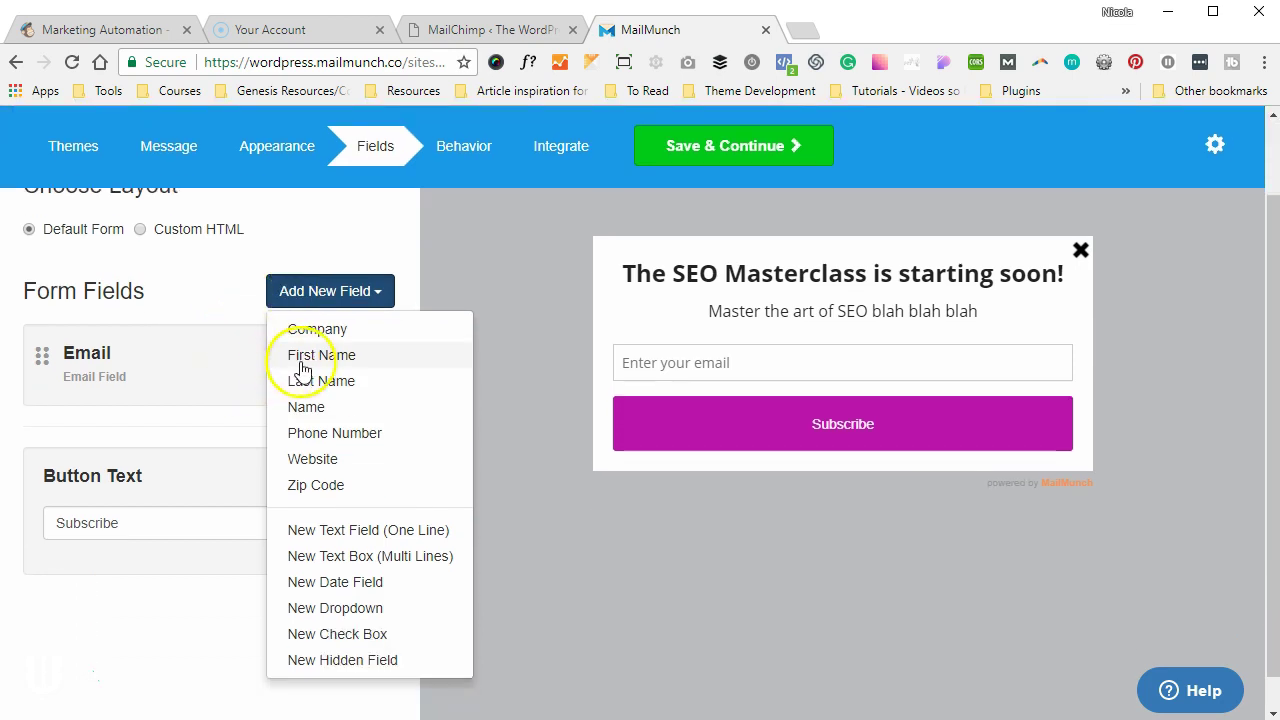
pyautogui.click(303, 358)
pyautogui.moveTo(47, 457); pyautogui.dragTo(40, 322)
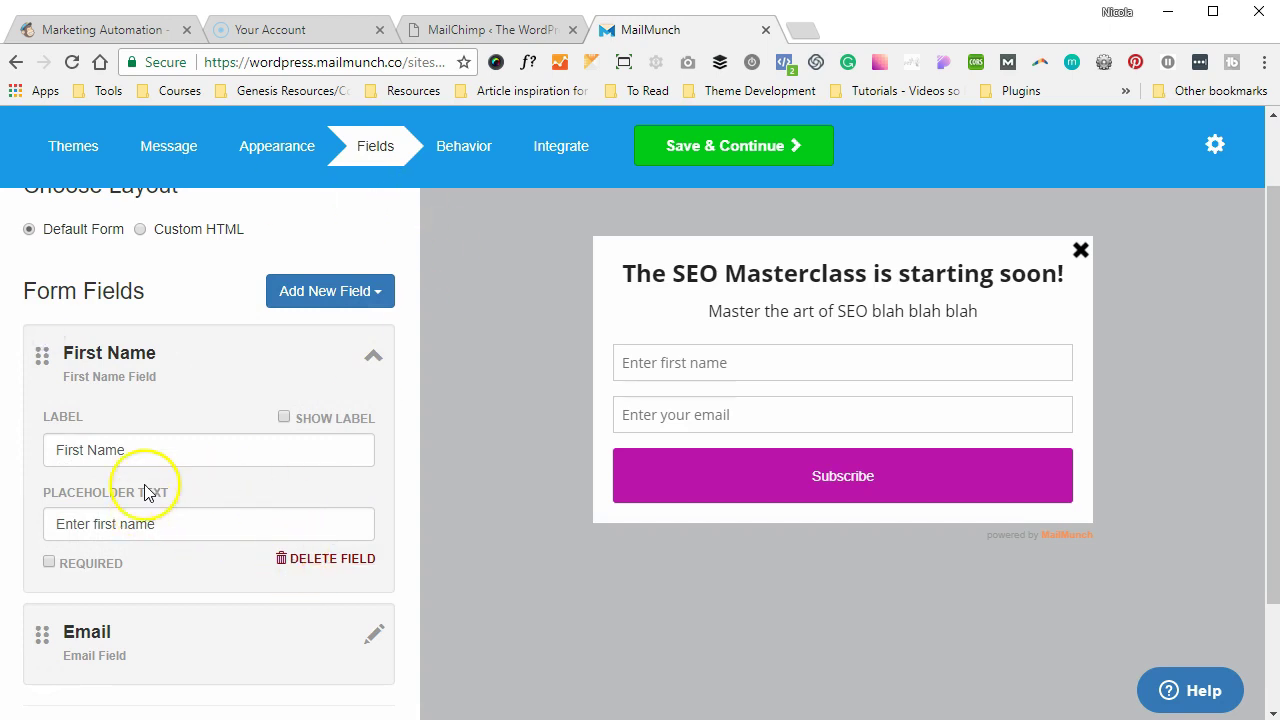
# - Change the button text to "YES PLEASE, let me be the first to know!"
pyautogui.scroll(-3, 145, 492)
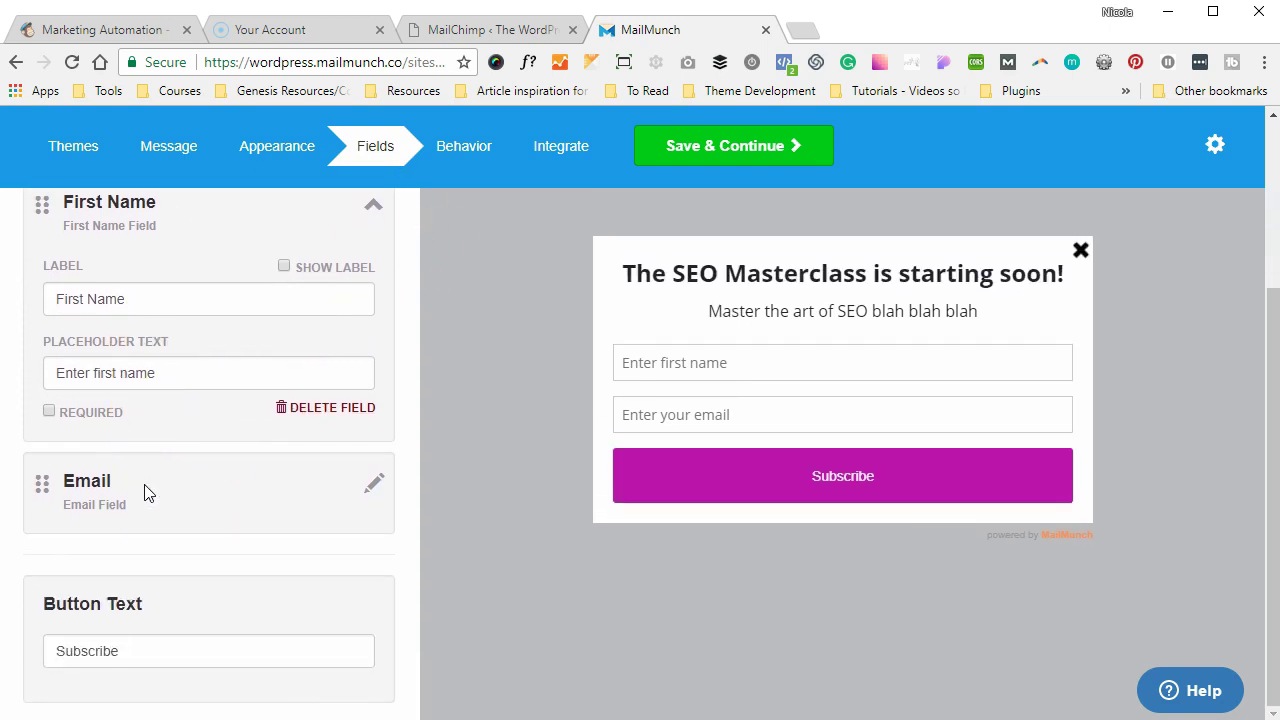
pyautogui.doubleClick(109, 648)
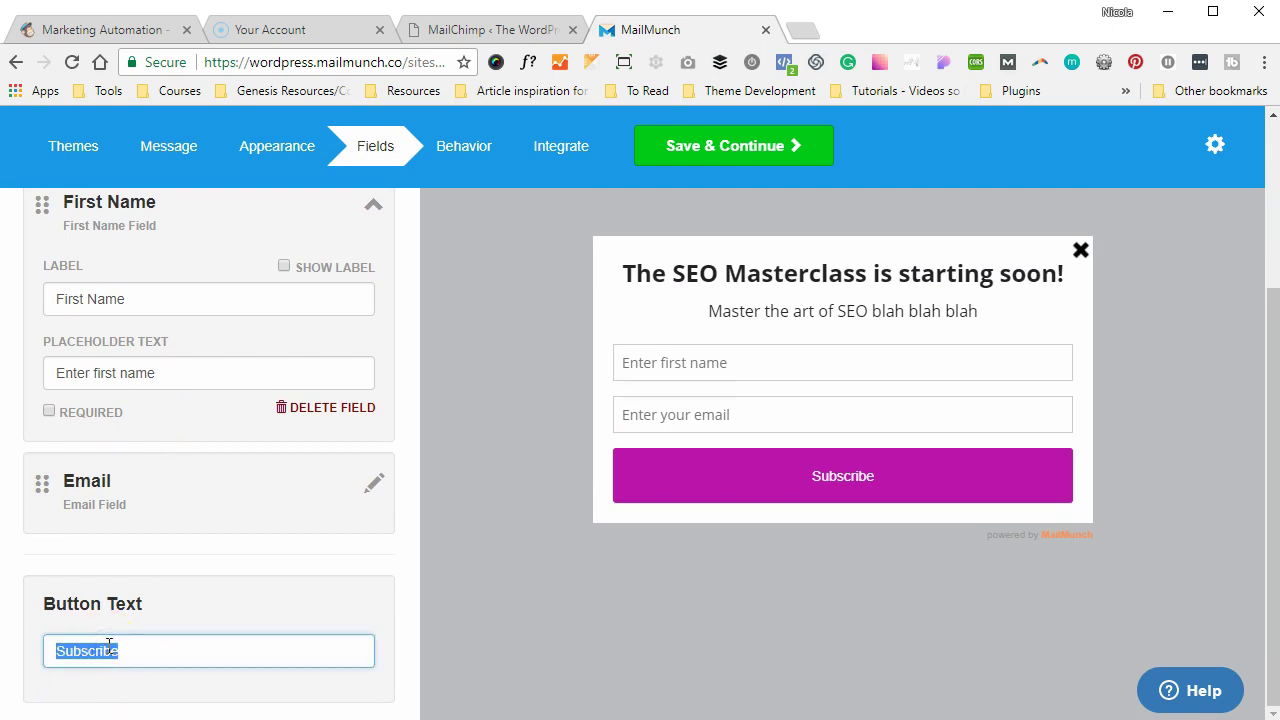
pyautogui.write('YES PLEASE')
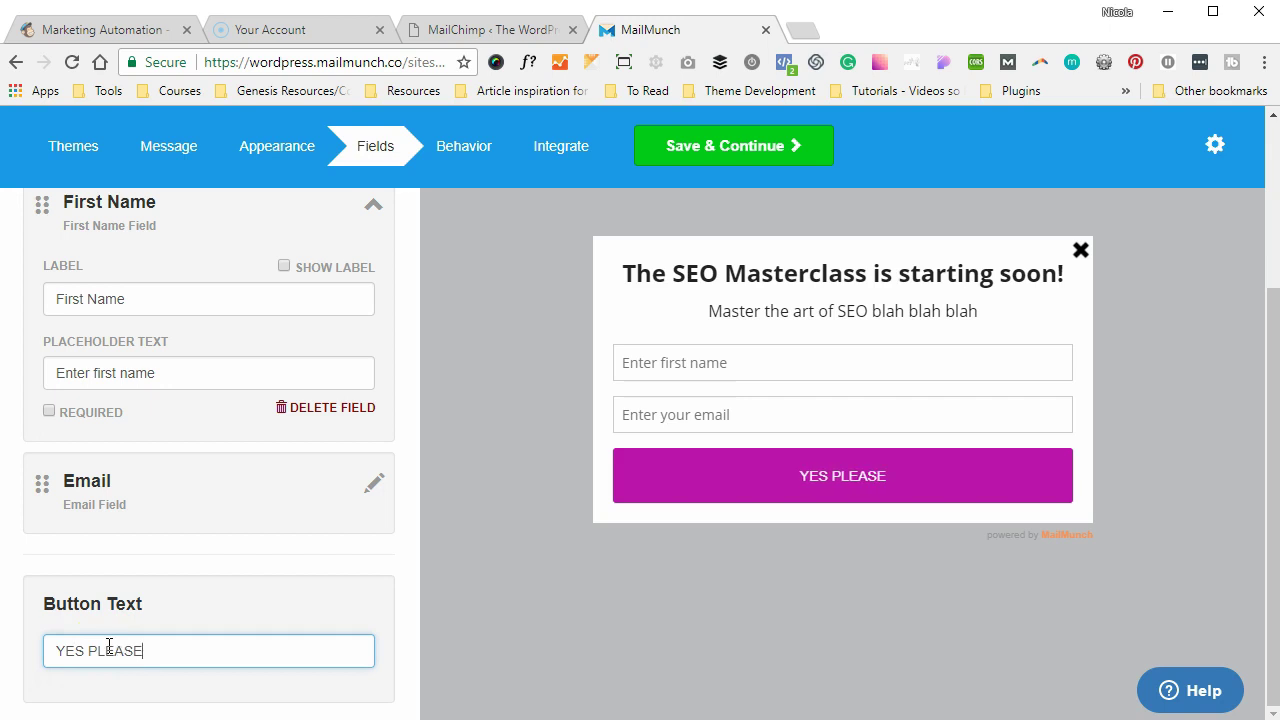
pyautogui.write(', get')
pyautogui.press('BackSpace')
pyautogui.press('BackSpace')
pyautogui.press('BackSpace')
pyautogui.write('let me be the fi')
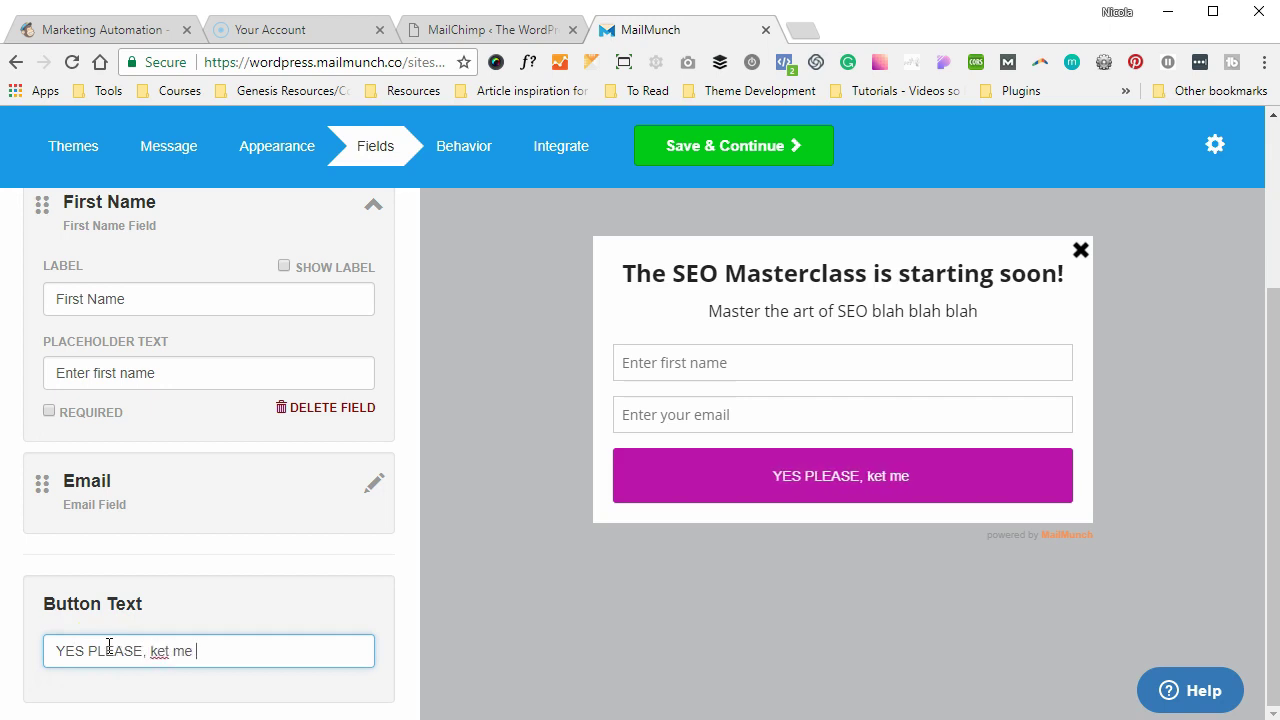
pyautogui.write('rst to know!')
pyautogui.click(186, 514)
pyautogui.scroll(3, 190, 514)
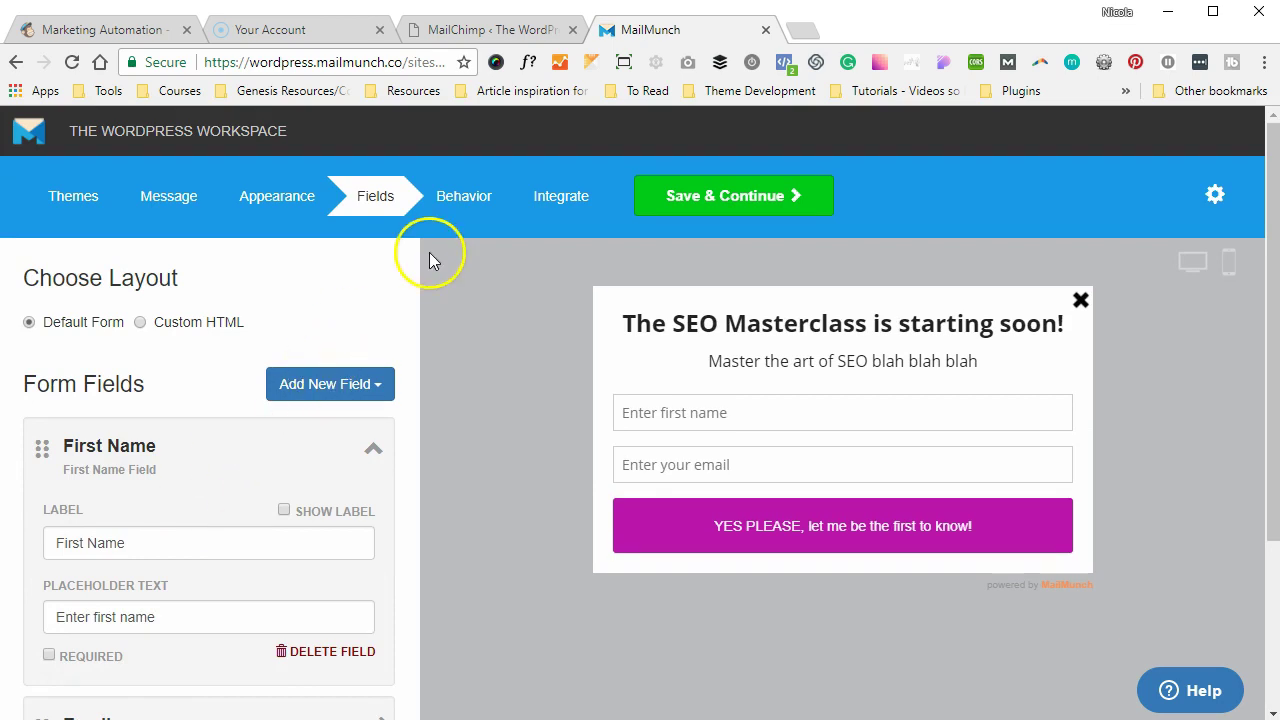
# - In Behavior, review When to Show and Loading Delay, then expand After User Subscribes (General list)
pyautogui.click(460, 206)
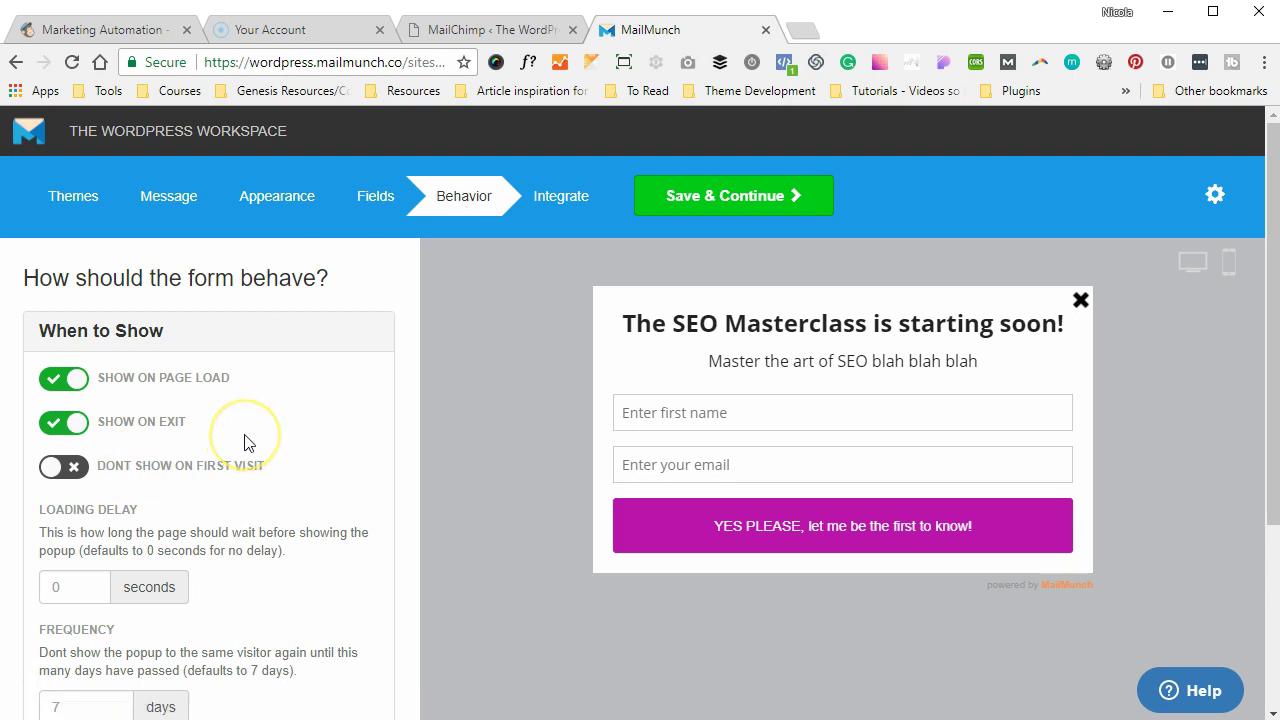
pyautogui.scroll(-2, 245, 443)
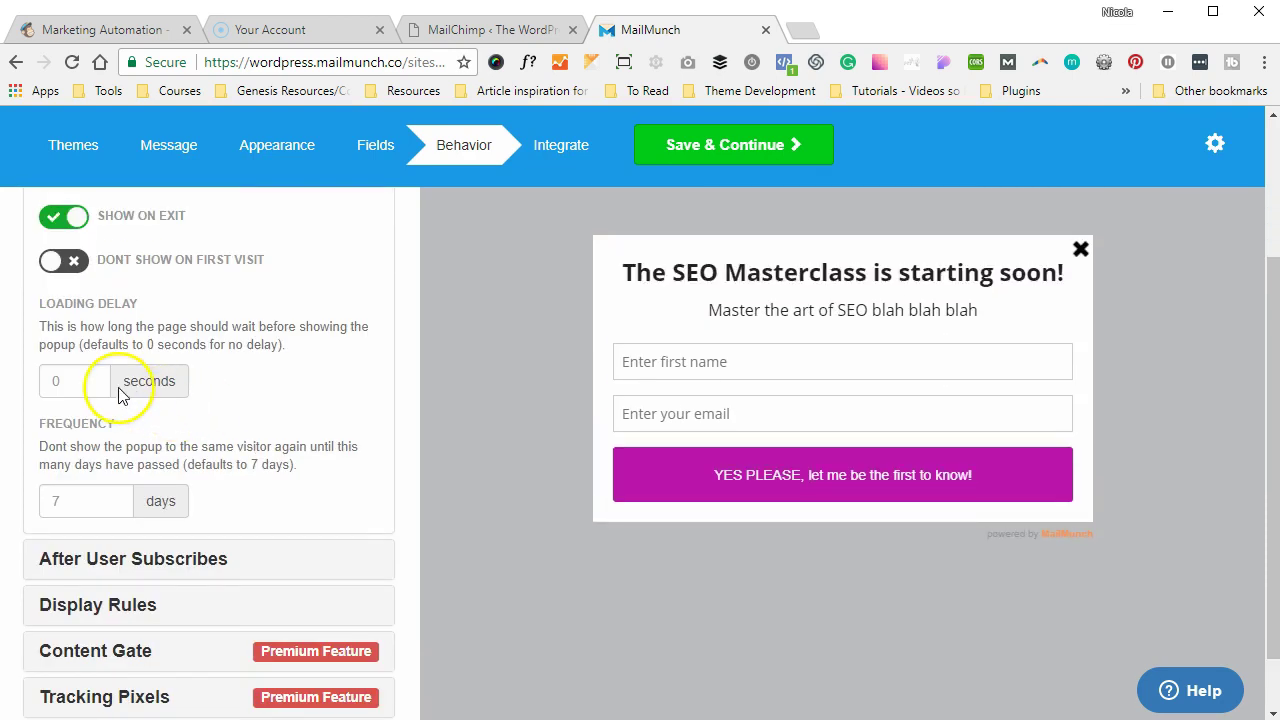
pyautogui.click(93, 380)
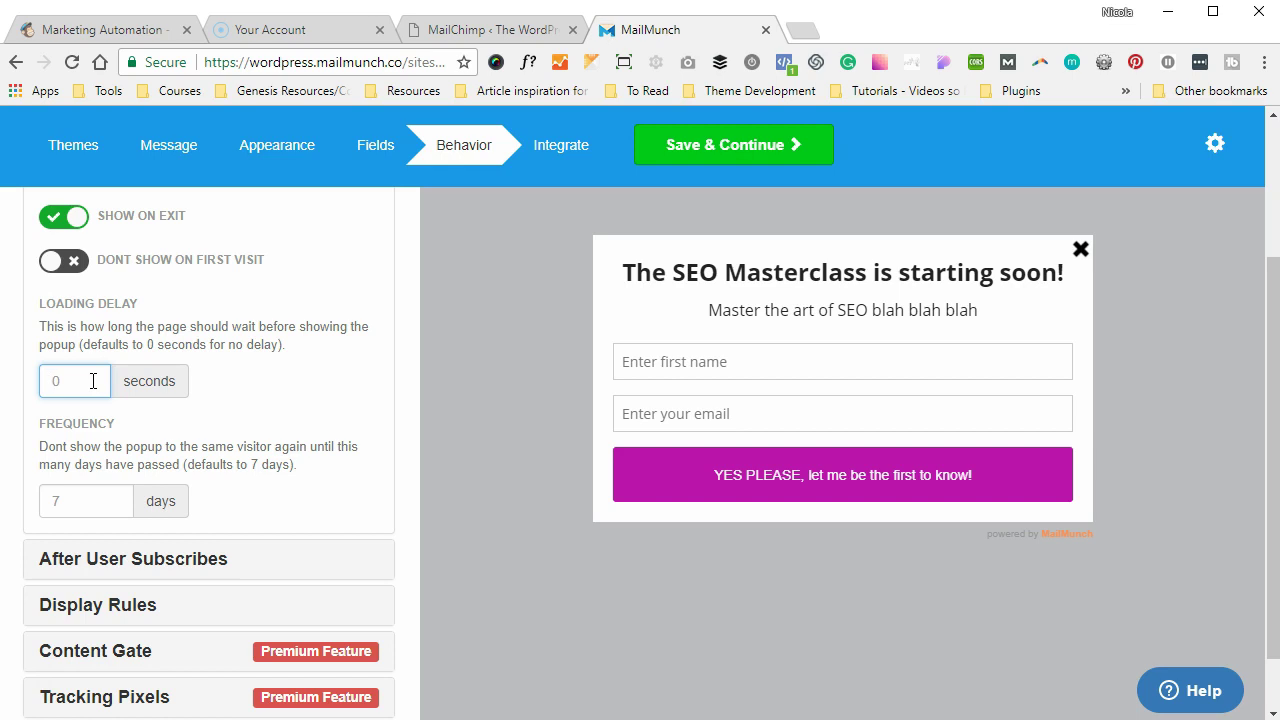
pyautogui.scroll(-1, 200, 420)
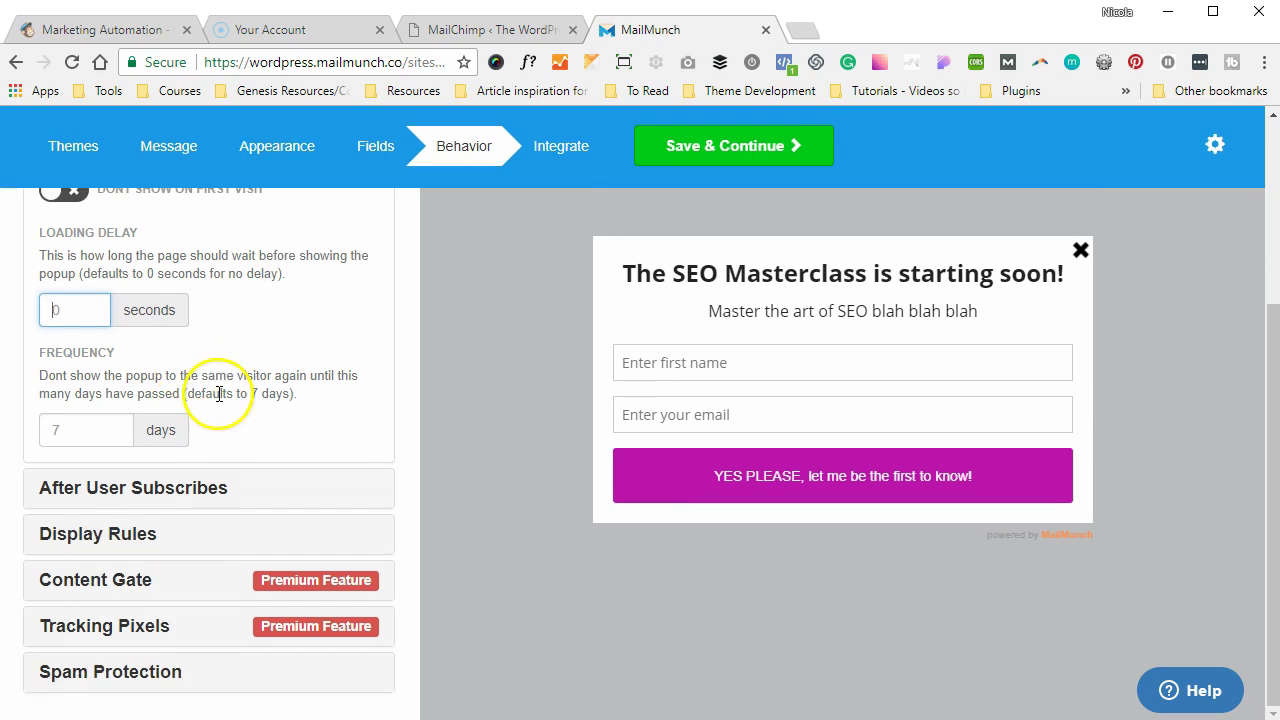
pyautogui.click(212, 478)
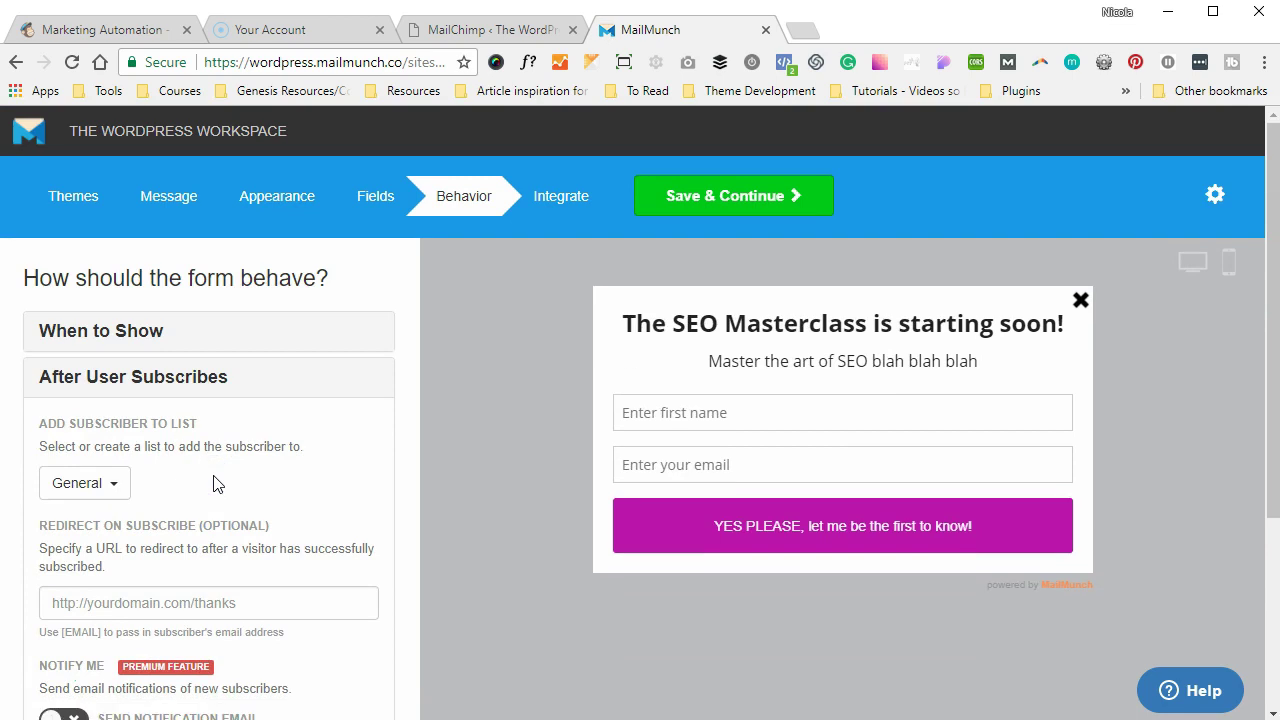
# - Check the Redirect on Subscribe field, then expand Display Rules showing desktop, mobile and tablet enabled
pyautogui.scroll(-1, 190, 478)
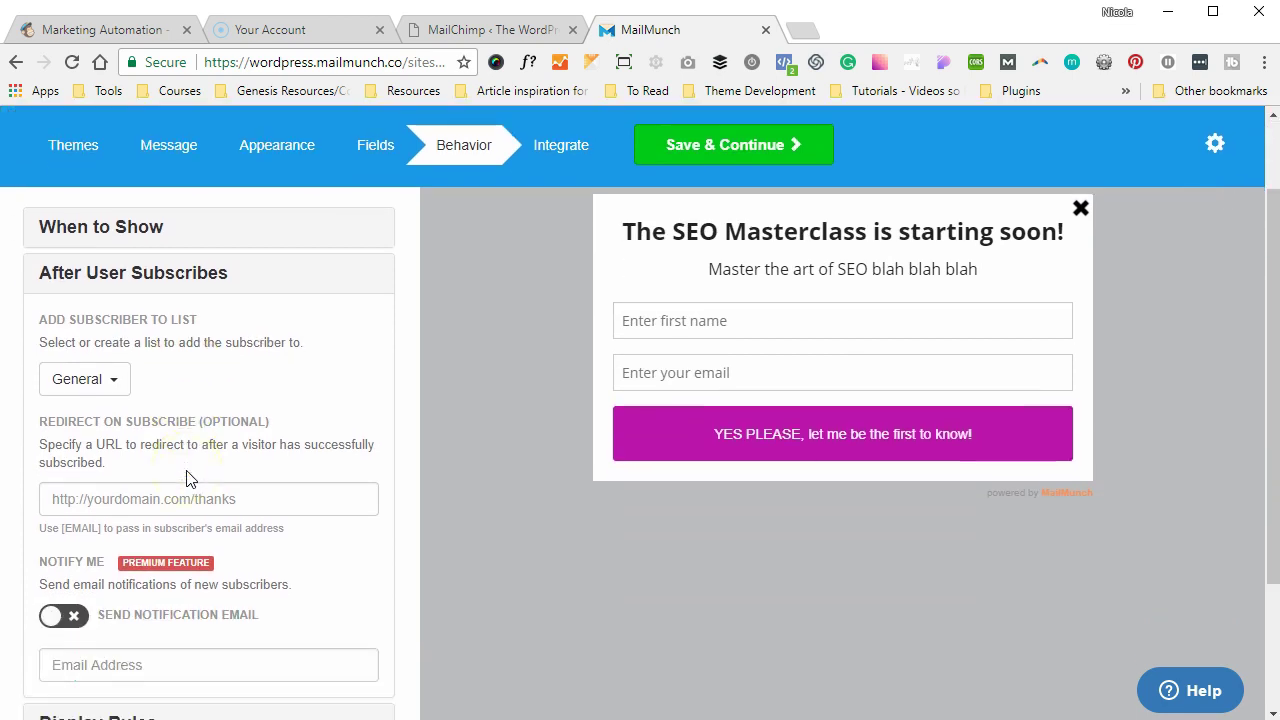
pyautogui.click(131, 494)
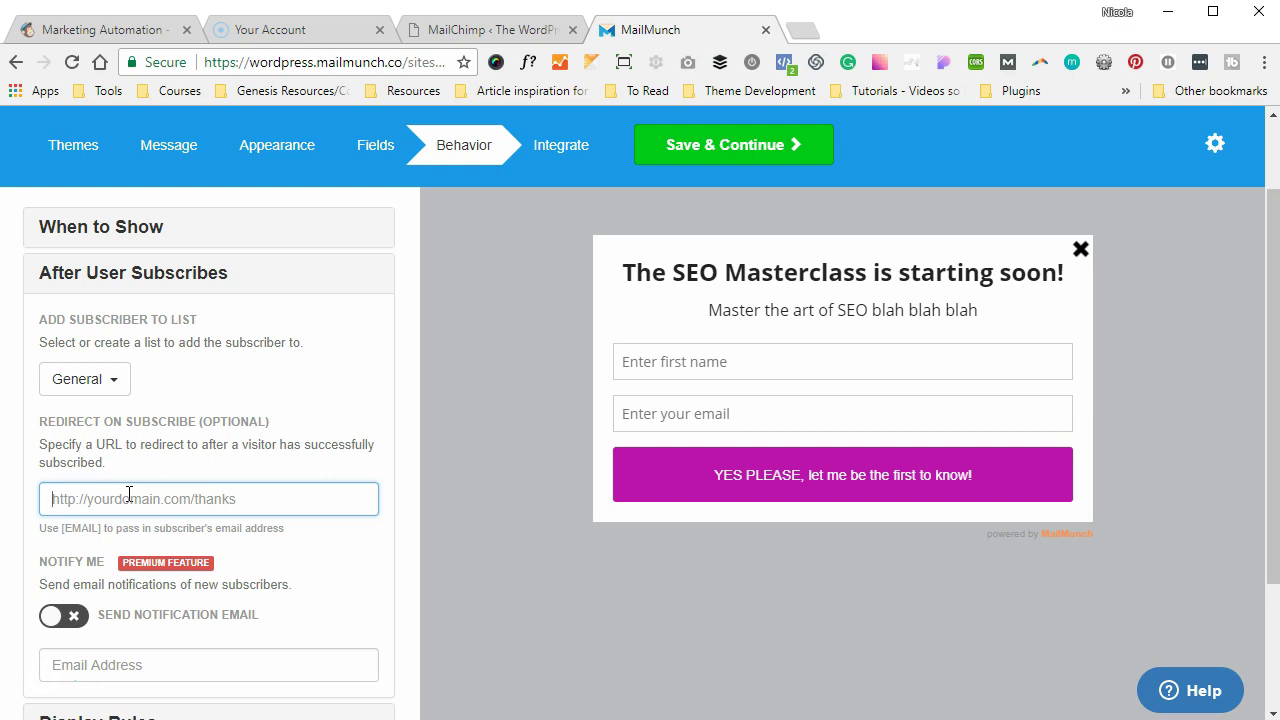
pyautogui.scroll(-2, 129, 494)
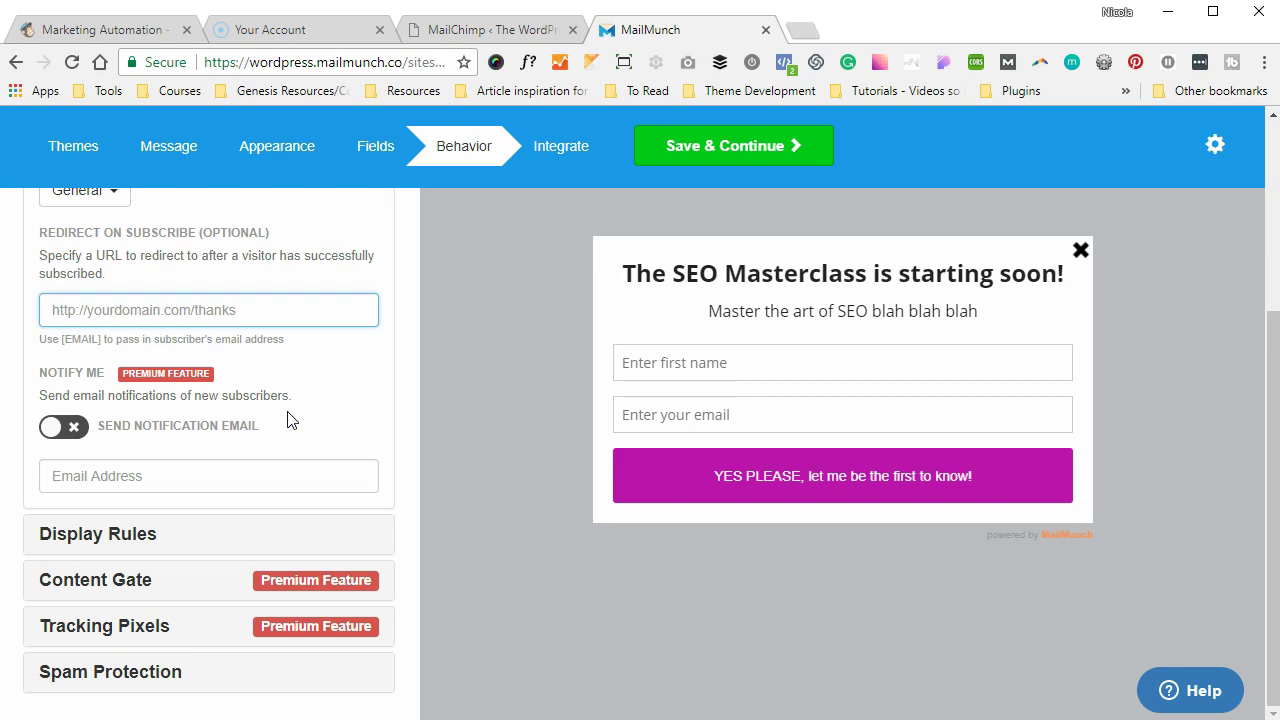
pyautogui.click(155, 541)
pyautogui.scroll(-1, 214, 540)
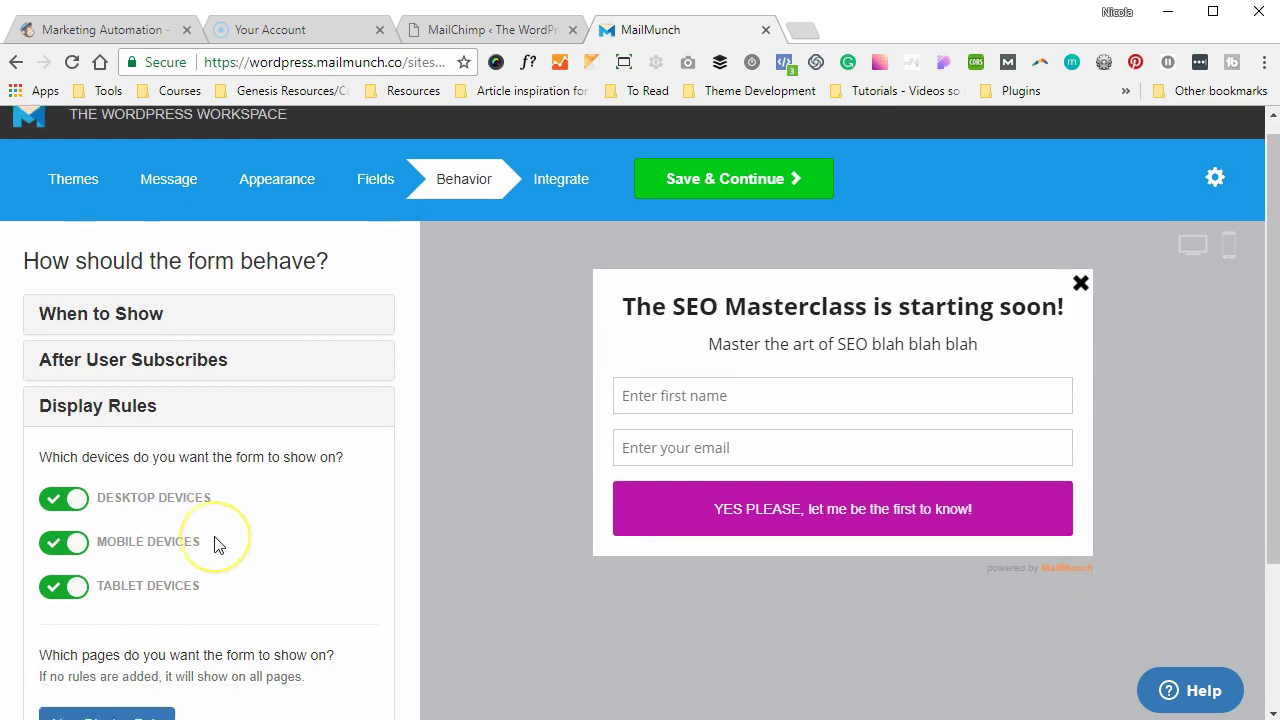
pyautogui.scroll(-2, 214, 544)
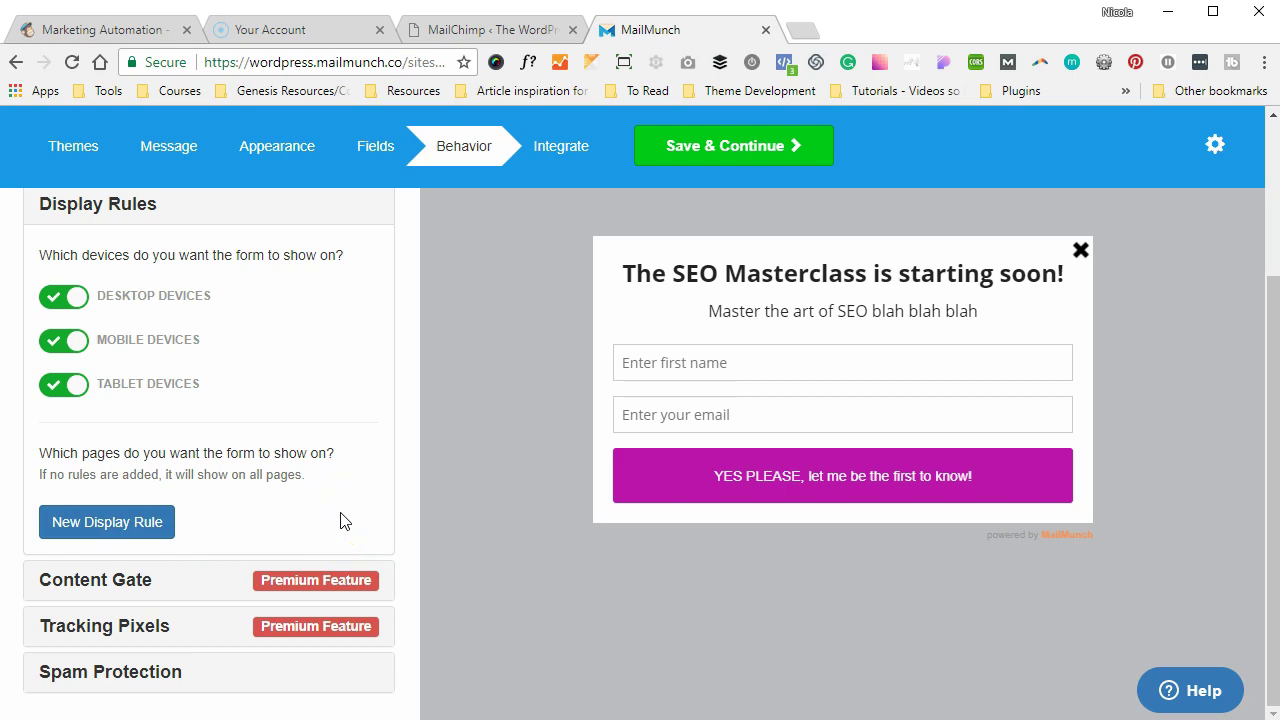
# - Expand Content Gate, Tracking Pixels and Spam Protection, confirming reCAPTCHA stays off
pyautogui.click(174, 588)
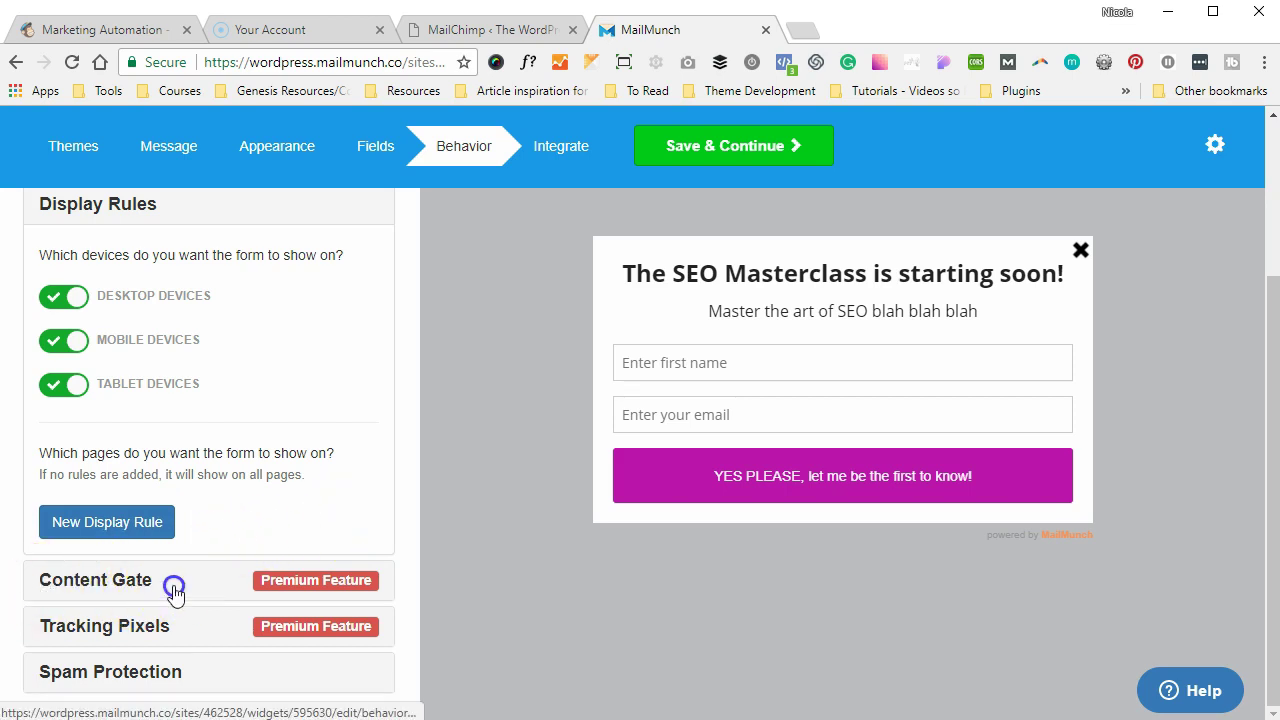
pyautogui.click(185, 597)
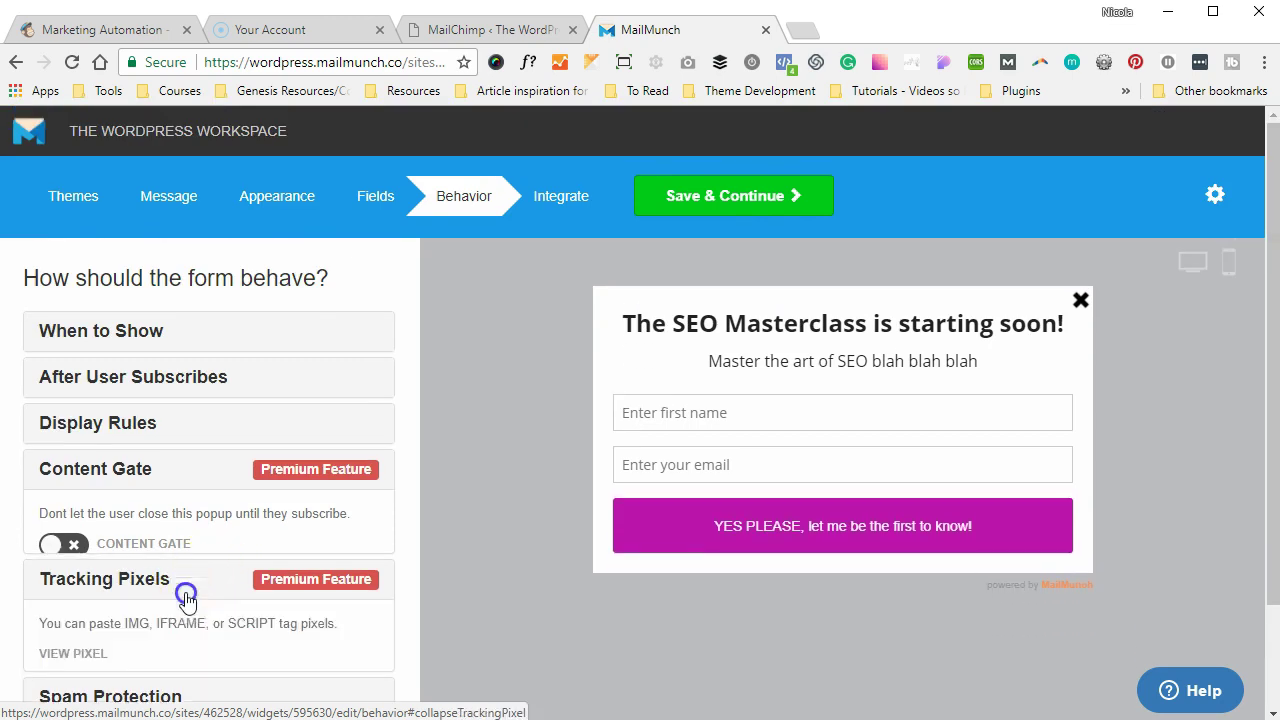
pyautogui.scroll(-1, 260, 590)
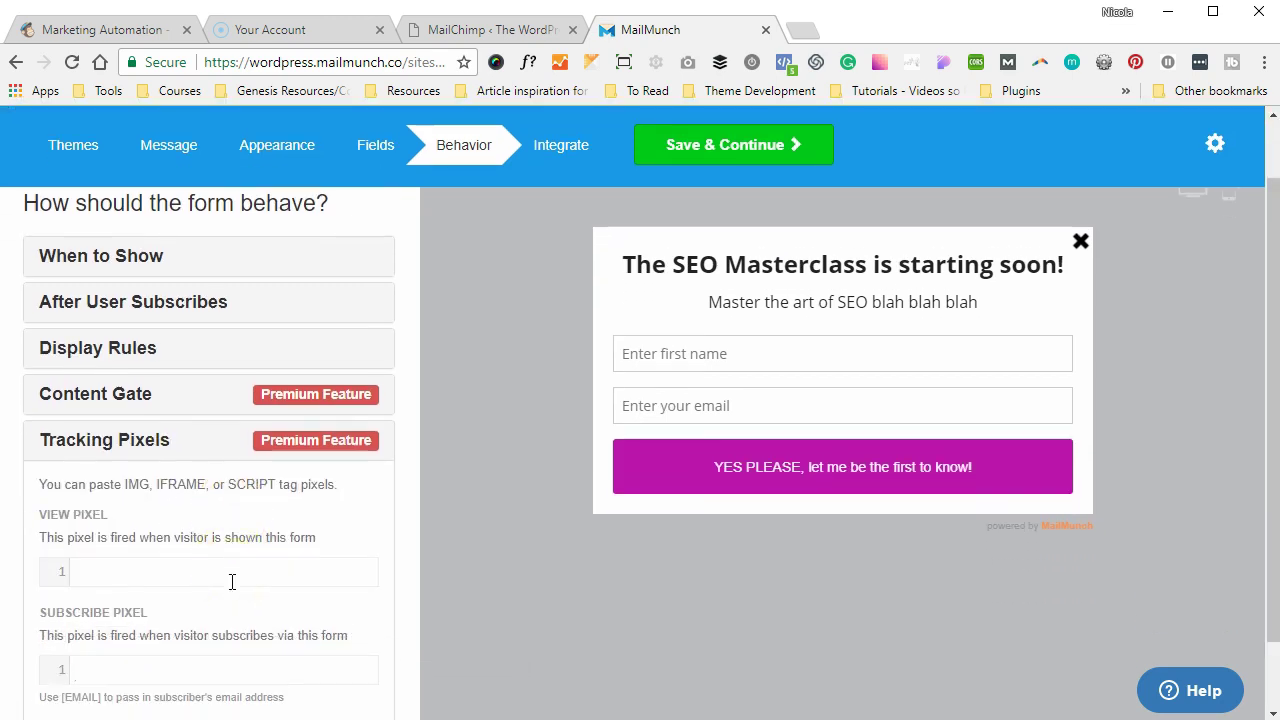
pyautogui.scroll(-1, 231, 582)
pyautogui.click(176, 680)
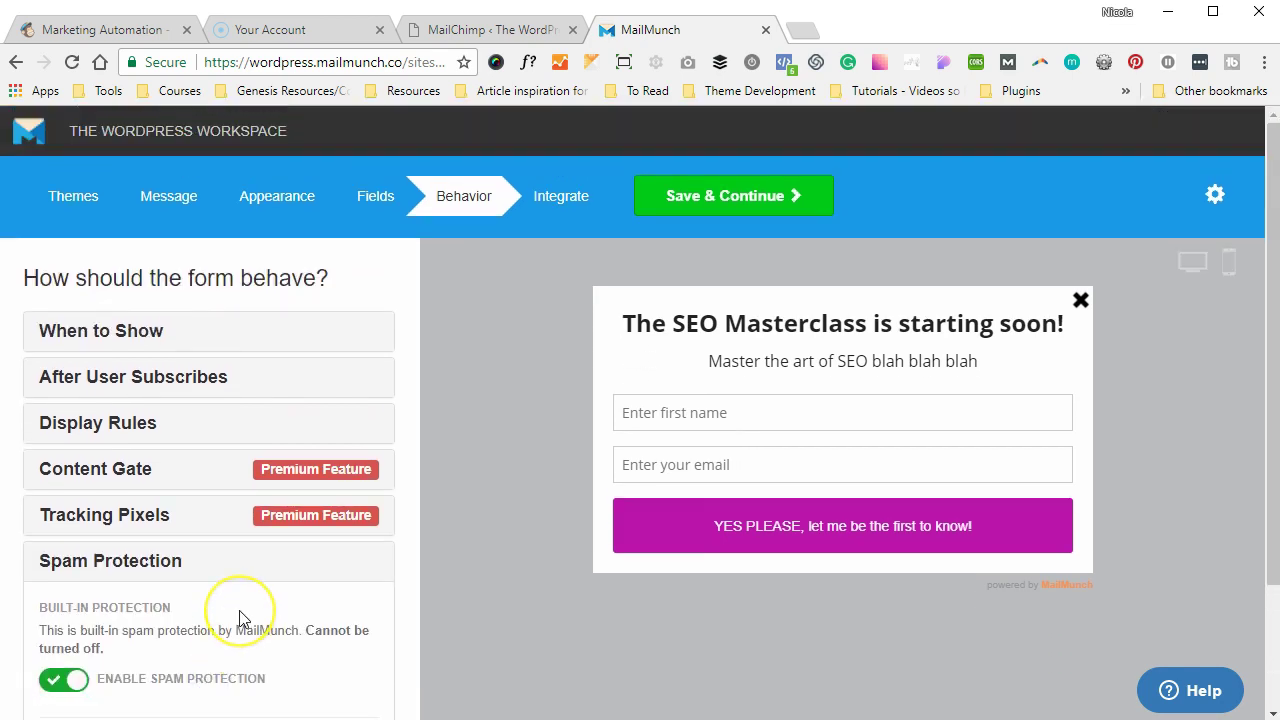
pyautogui.scroll(-2, 243, 617)
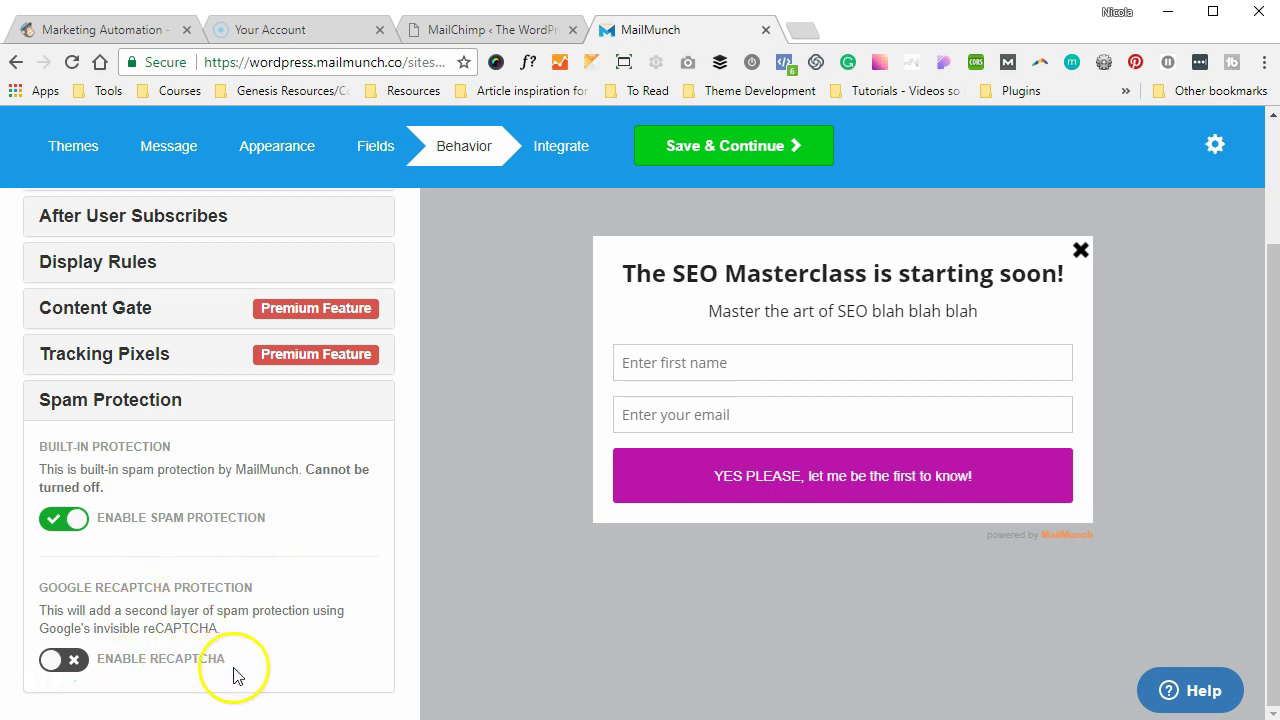
pyautogui.scroll(2, 309, 386)
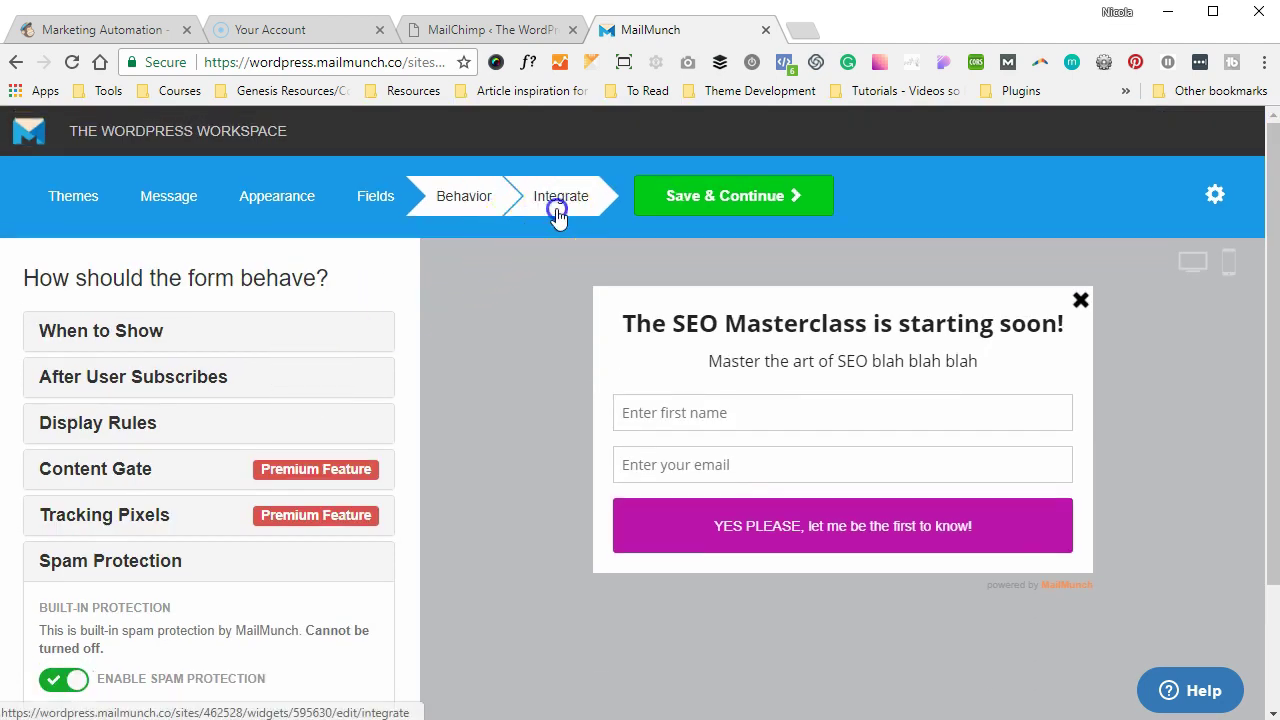
# - On the Integrate step, keep SEO Masterclass as the subscriber list
pyautogui.click(556, 208)
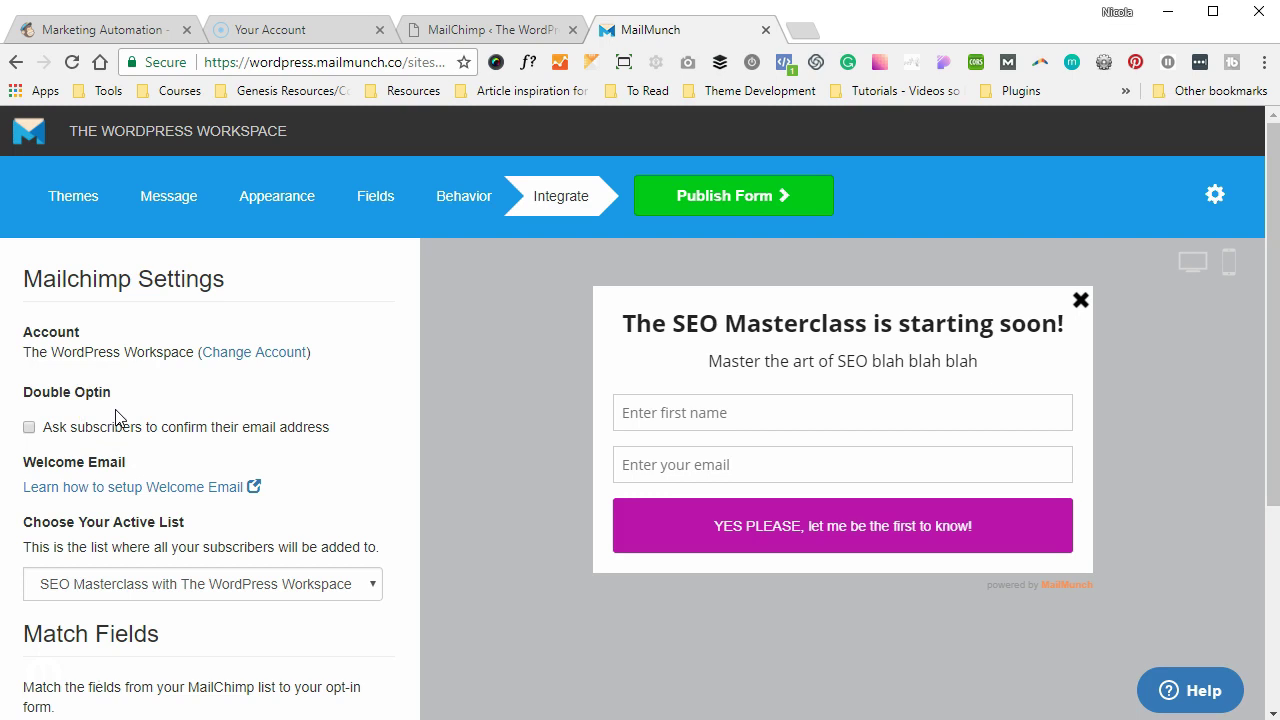
pyautogui.scroll(-2, 120, 420)
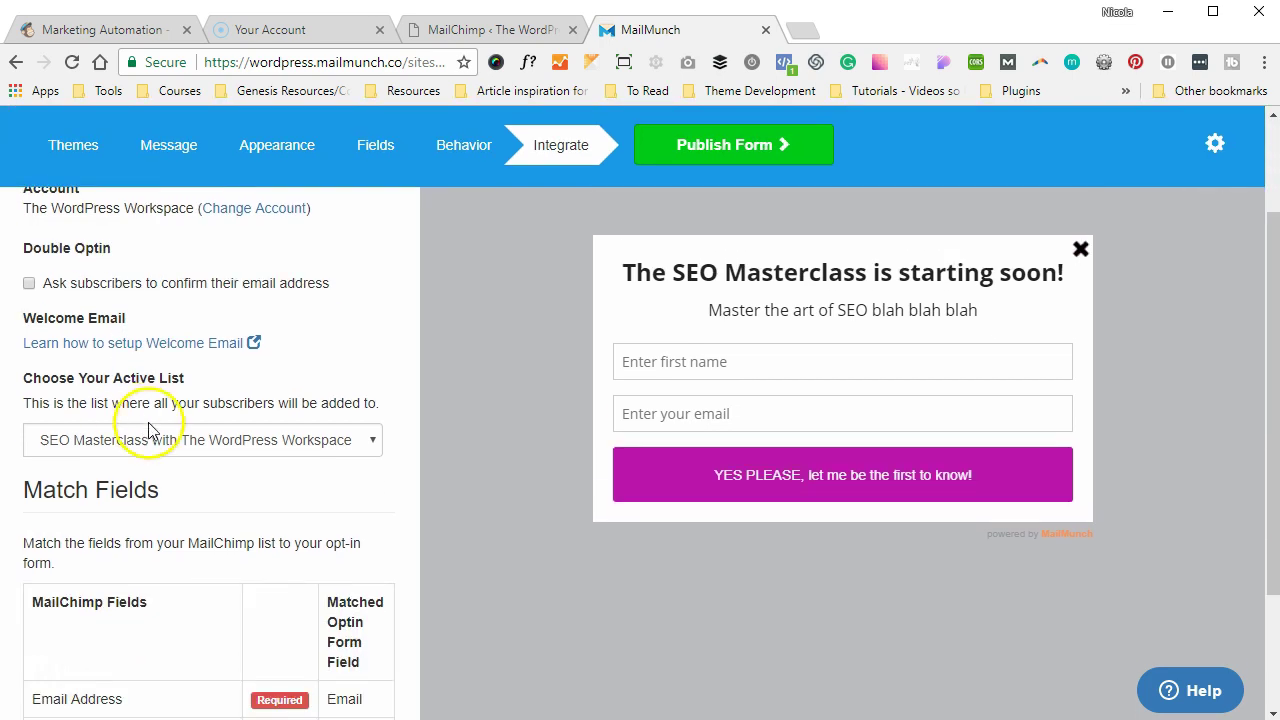
pyautogui.click(150, 437)
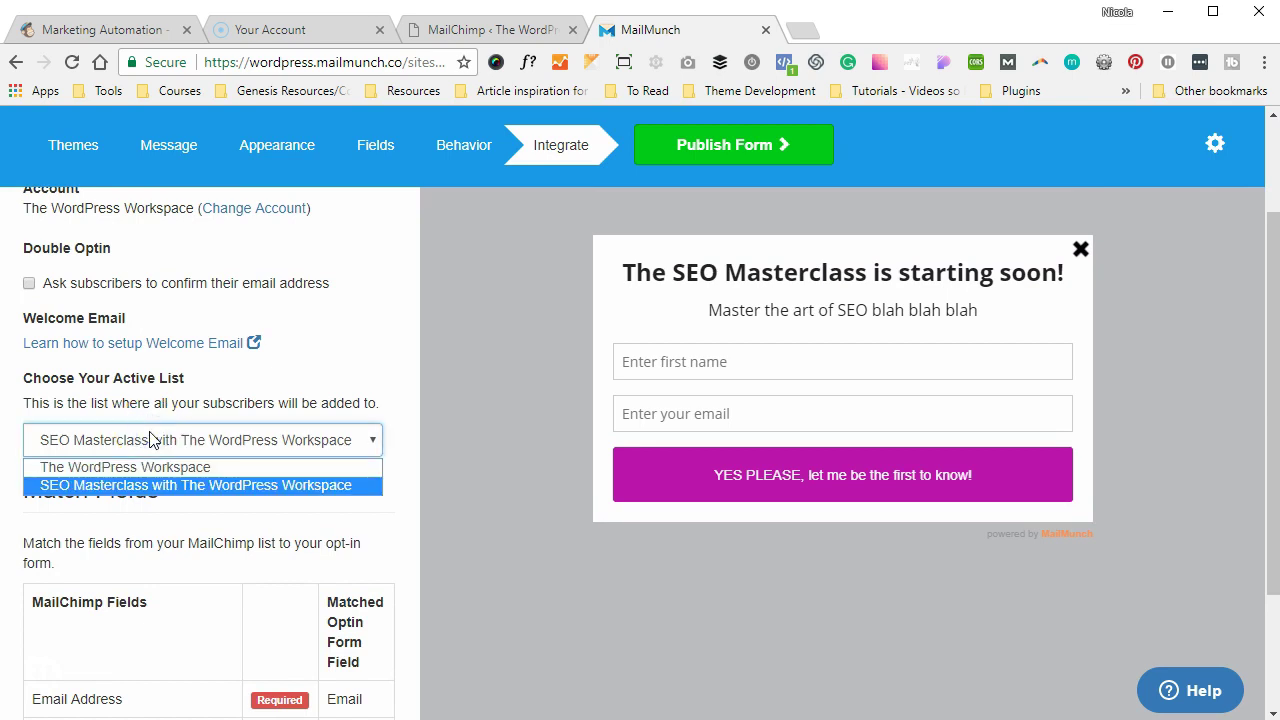
pyautogui.click(150, 437)
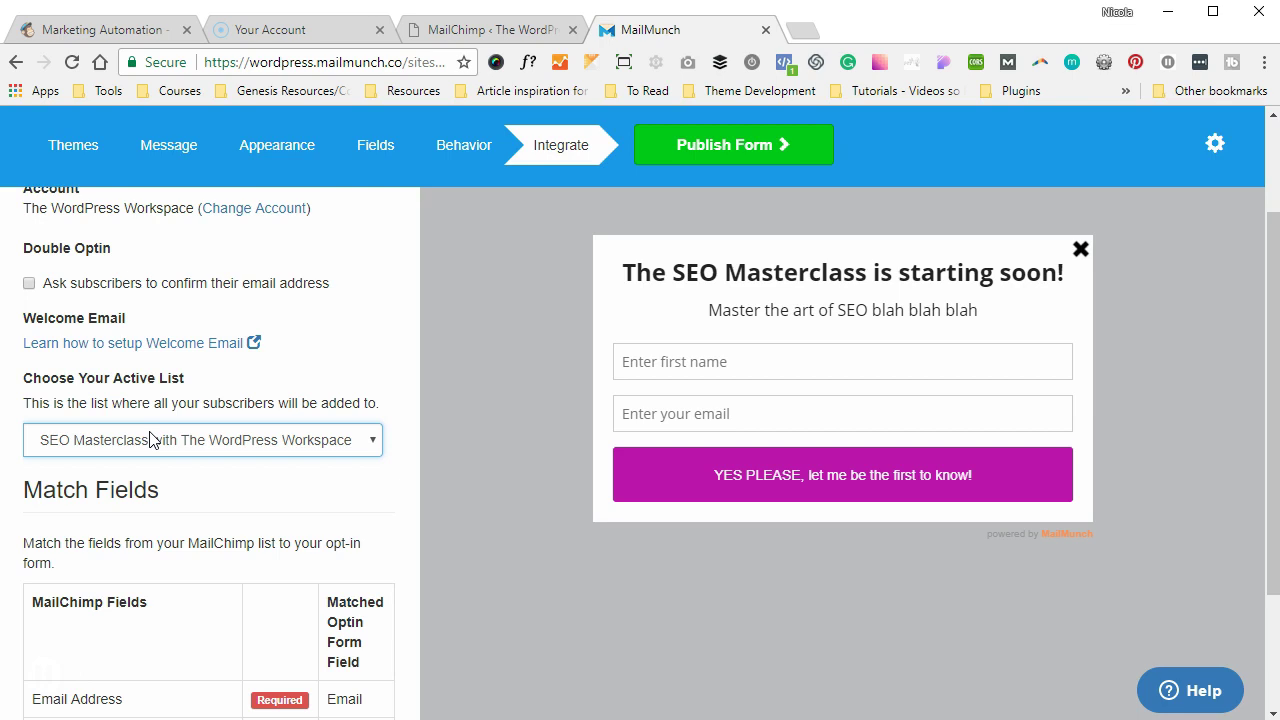
pyautogui.scroll(-2, 150, 440)
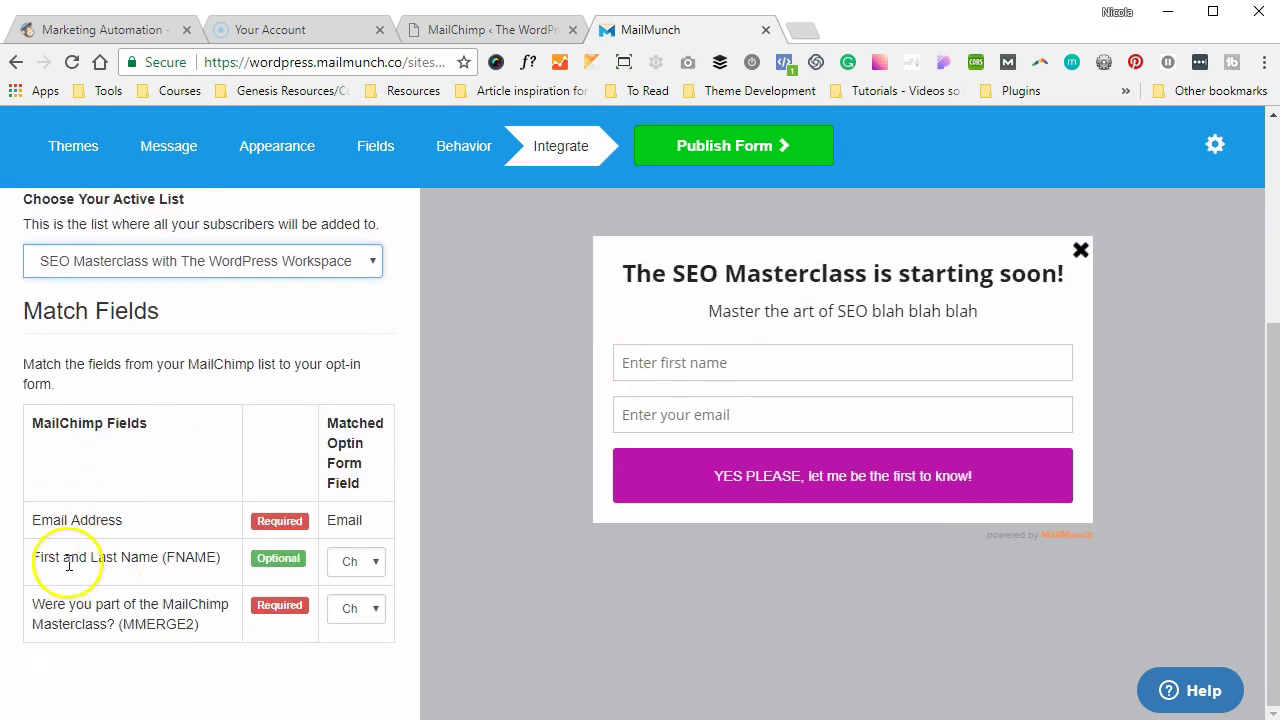
# - Match FNAME to First Name and leave the MMERGE2 question unmatched
pyautogui.click(350, 563)
pyautogui.click(351, 601)
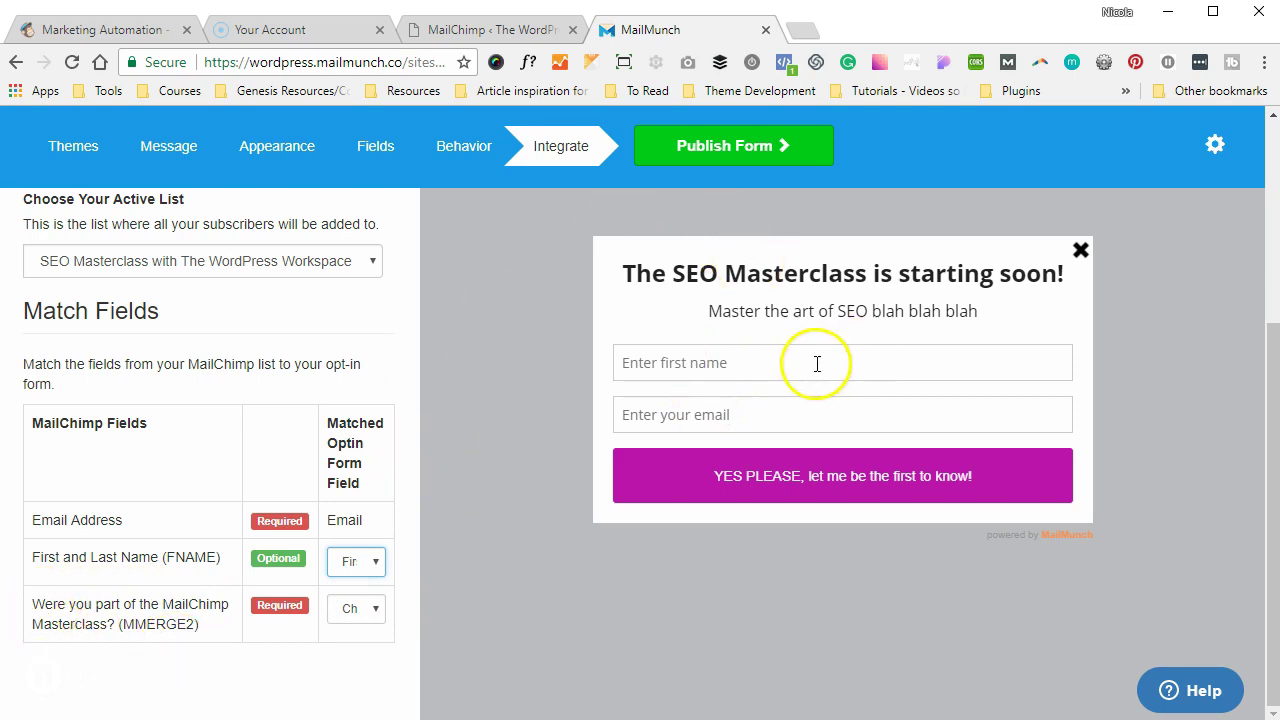
pyautogui.click(342, 610)
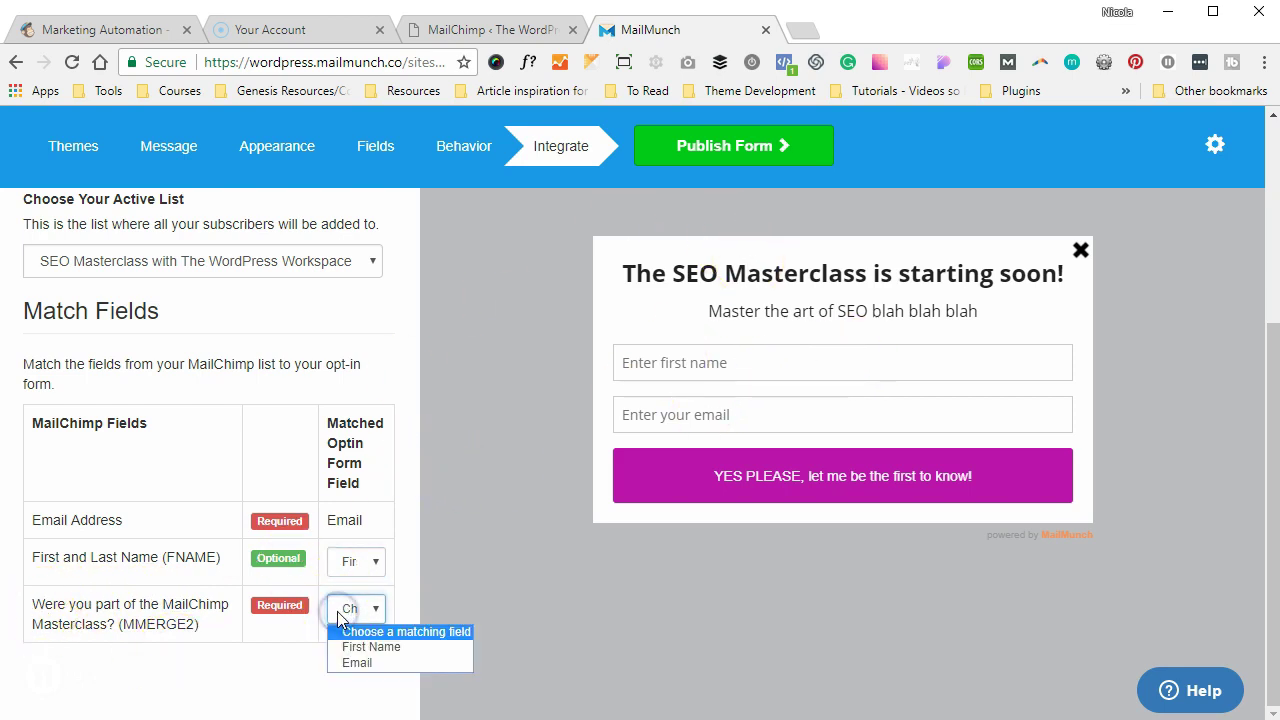
pyautogui.click(340, 612)
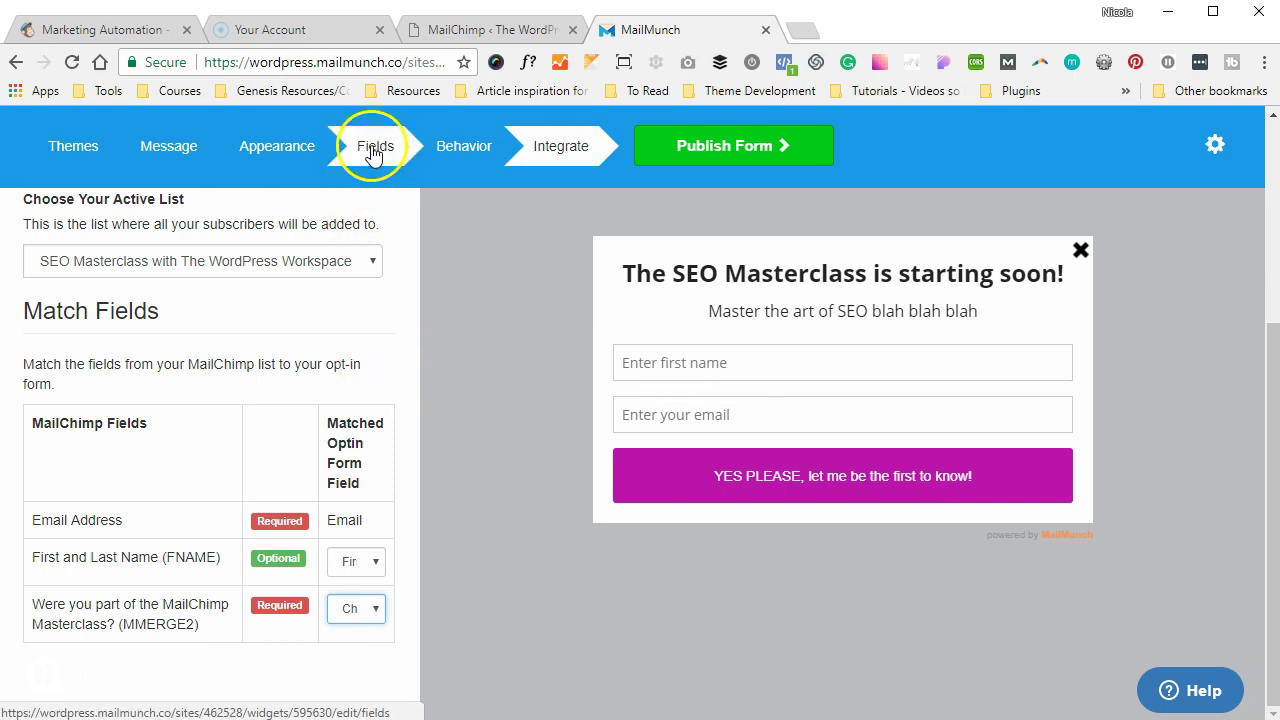
# - Add a Dropdown field with Option 1, Option 2 and Option 3, and check its label
pyautogui.click(303, 148)
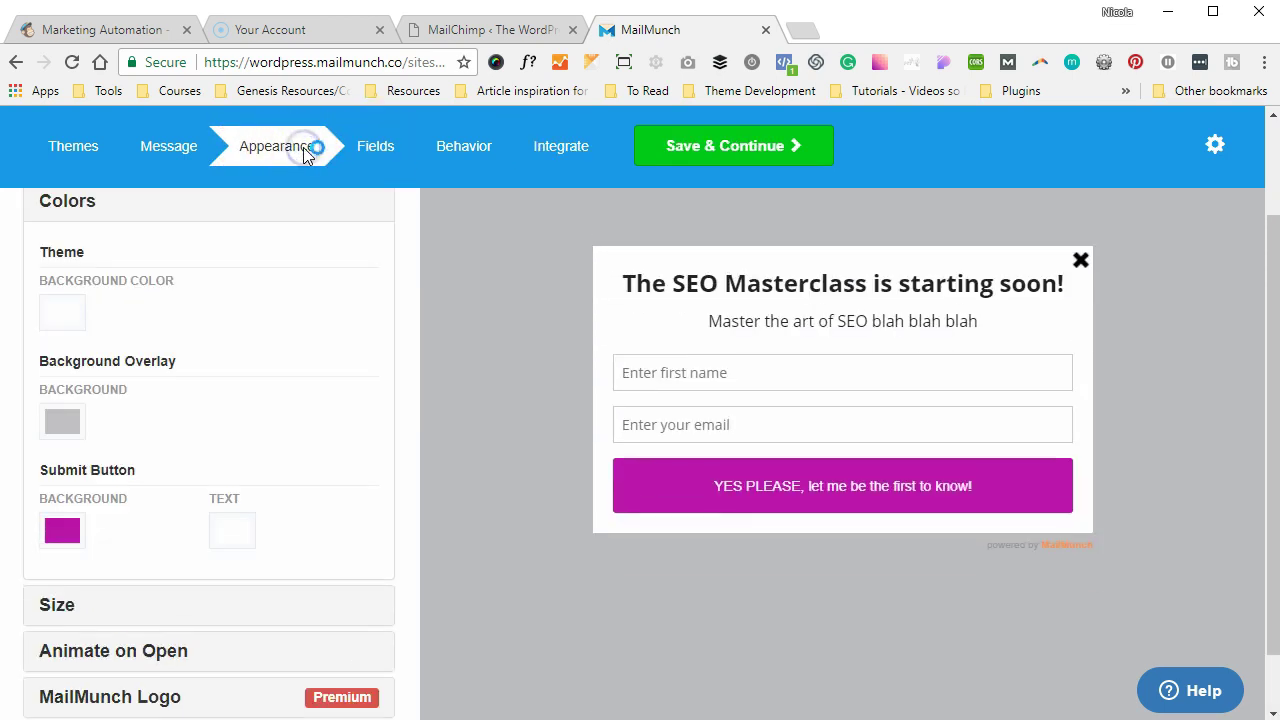
pyautogui.click(365, 146)
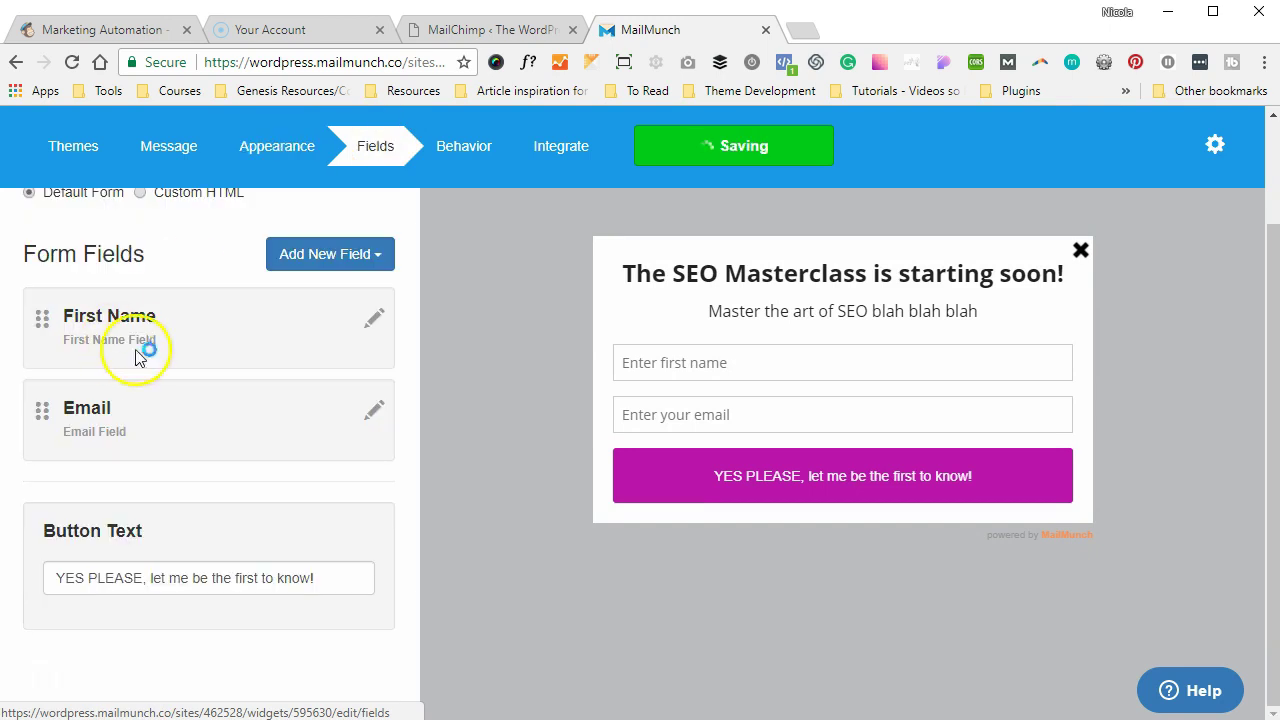
pyautogui.click(333, 255)
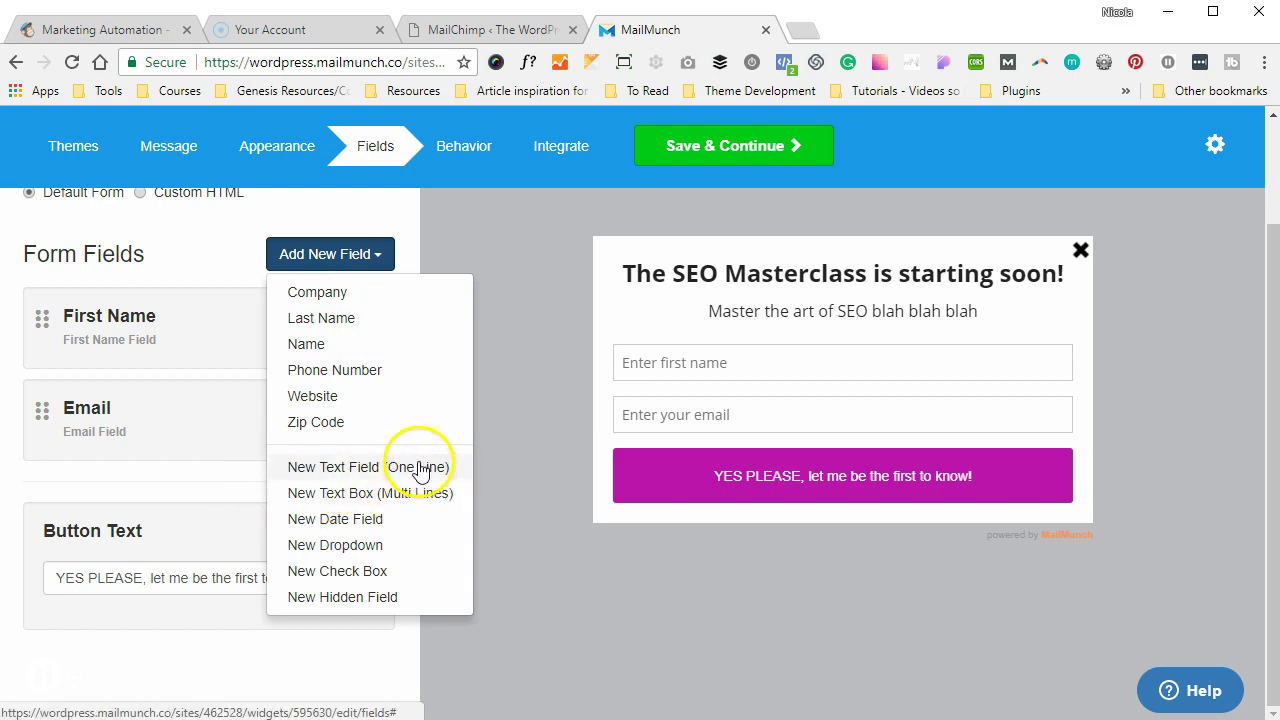
pyautogui.click(370, 548)
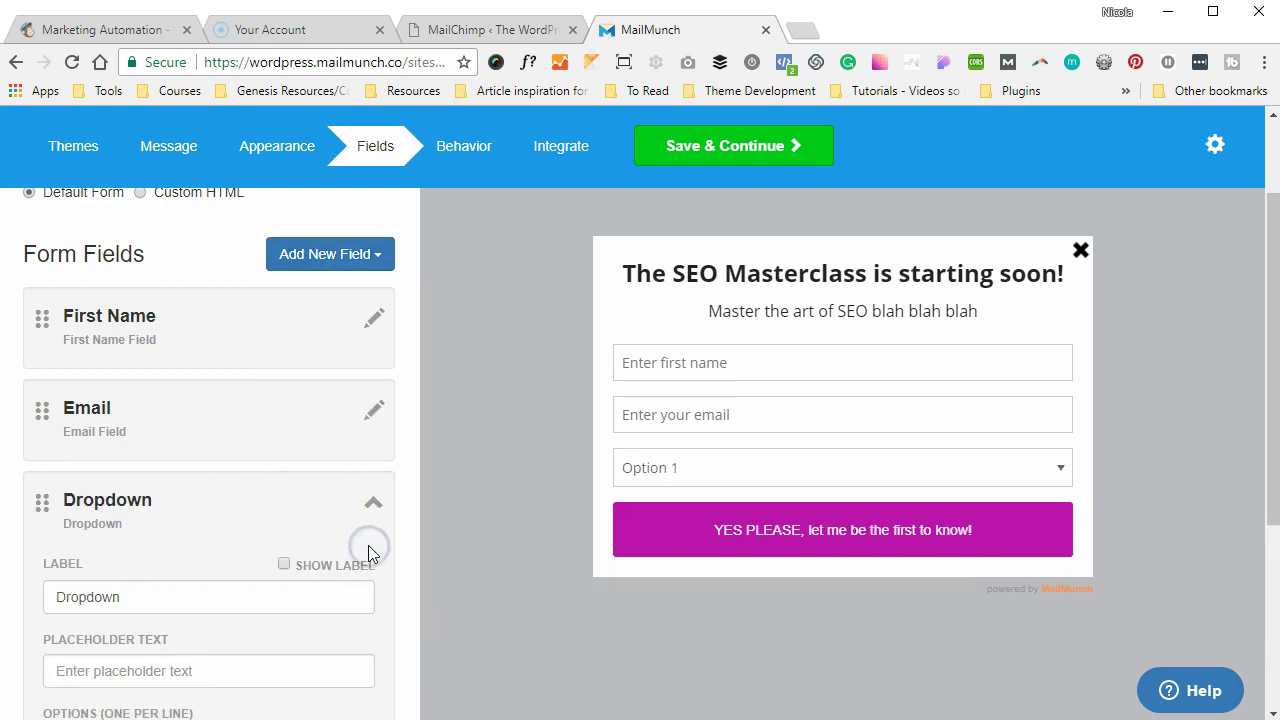
pyautogui.scroll(-2, 270, 544)
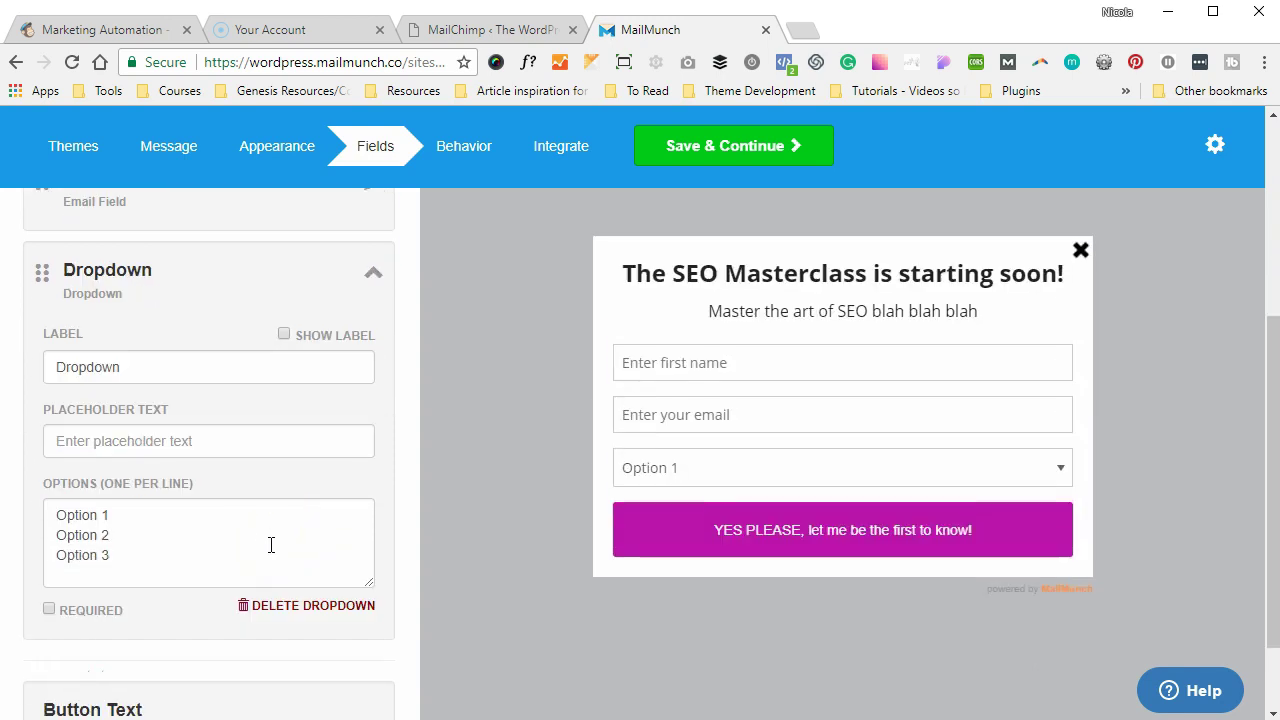
pyautogui.click(106, 375)
pyautogui.doubleClick(106, 375)
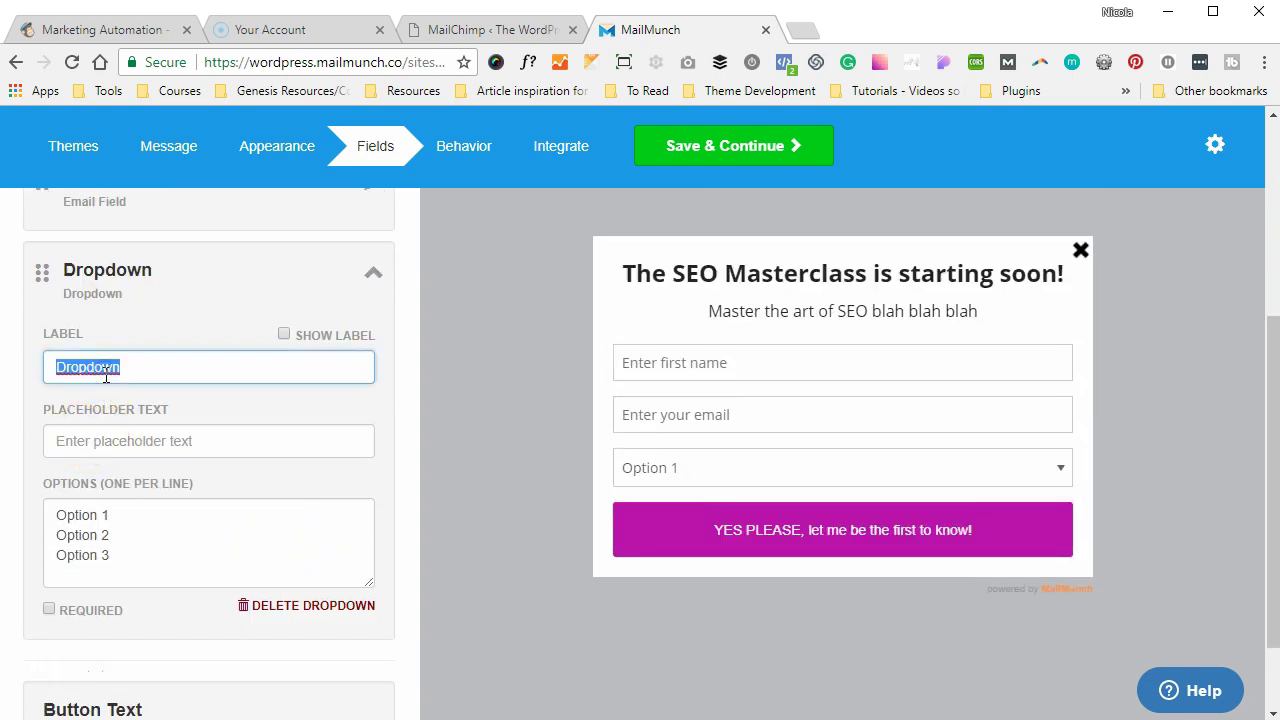
pyautogui.scroll(4, 106, 375)
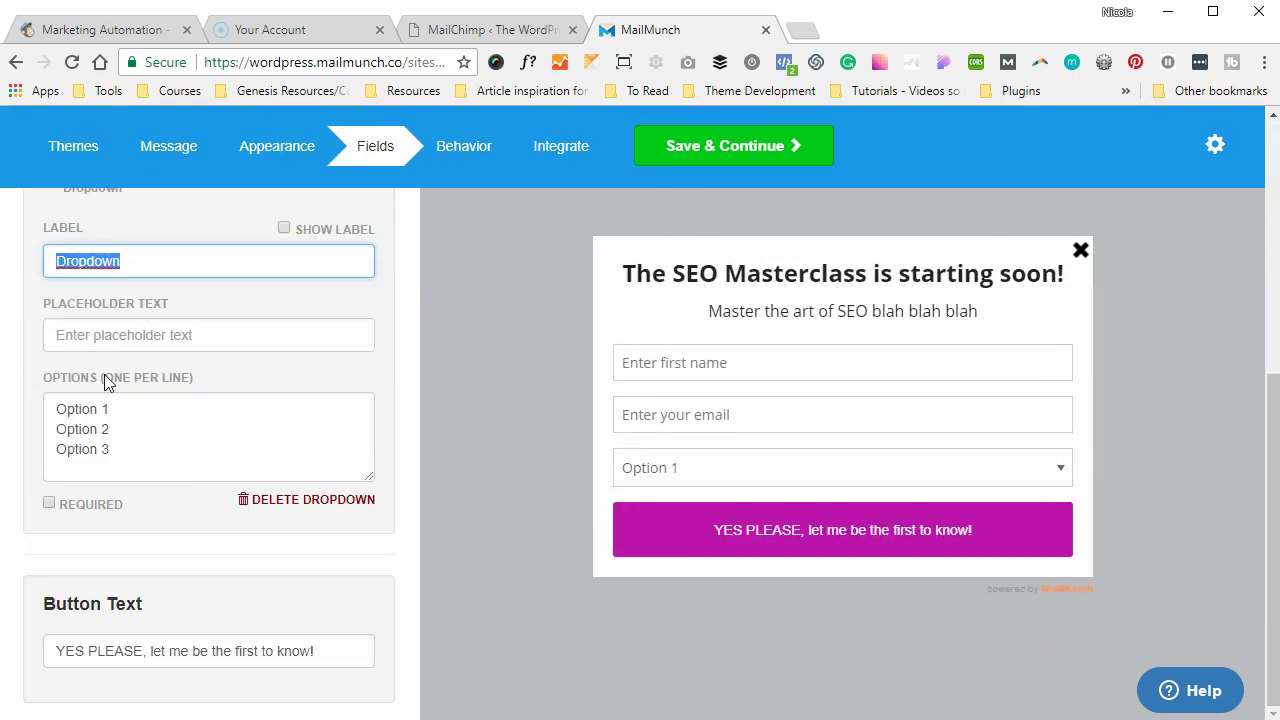
pyautogui.scroll(4, 106, 374)
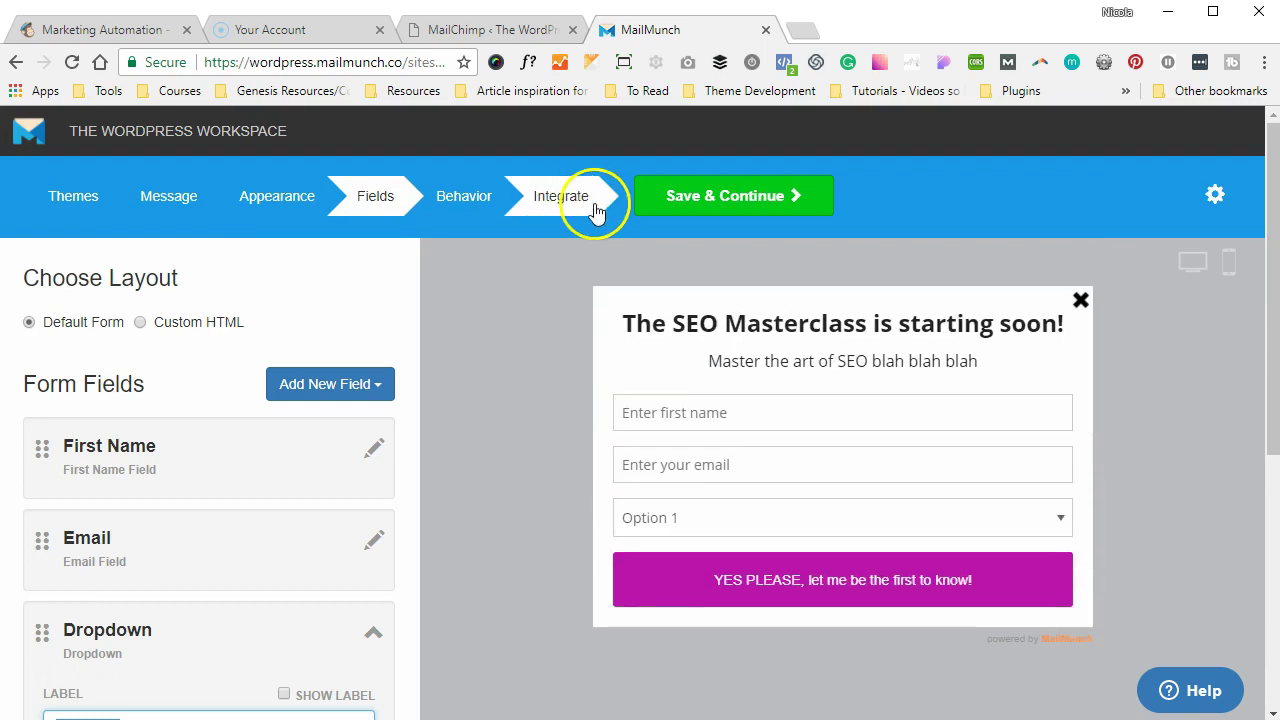
# - Publish and finish the SEO Masterclass Popup form, declining the welcome-email setup with Not Now
pyautogui.click(595, 210)
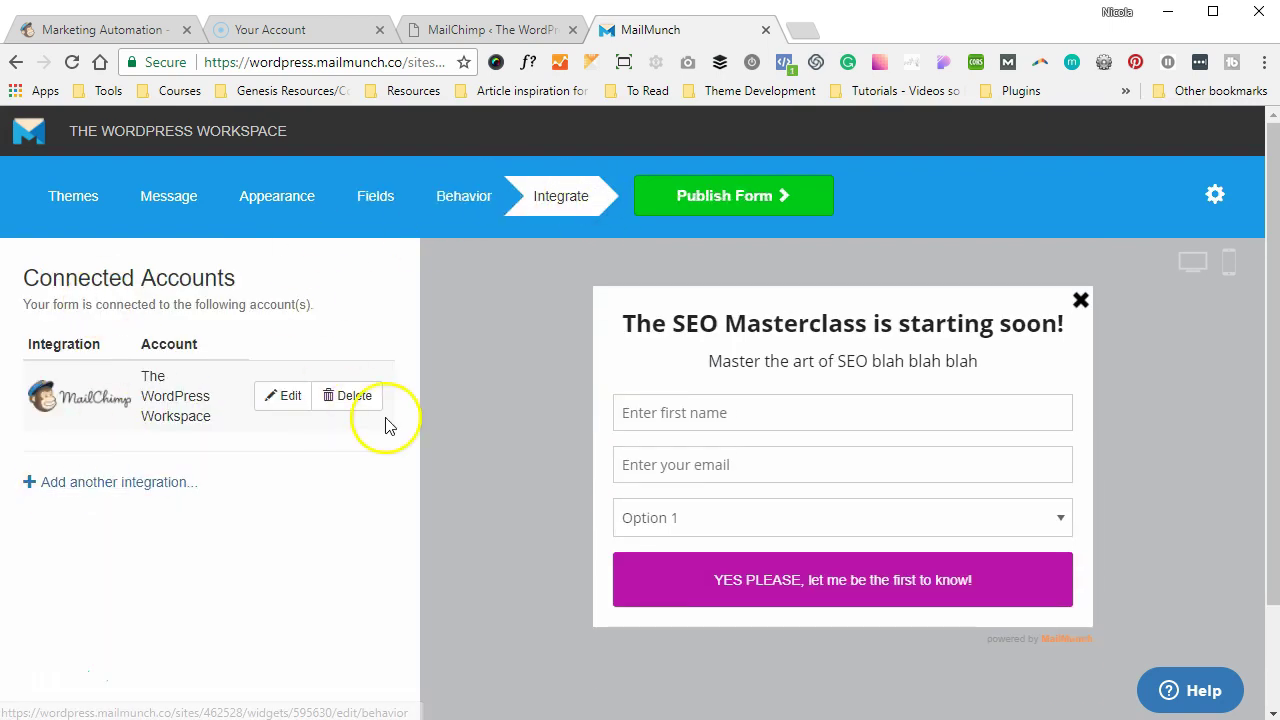
pyautogui.click(800, 218)
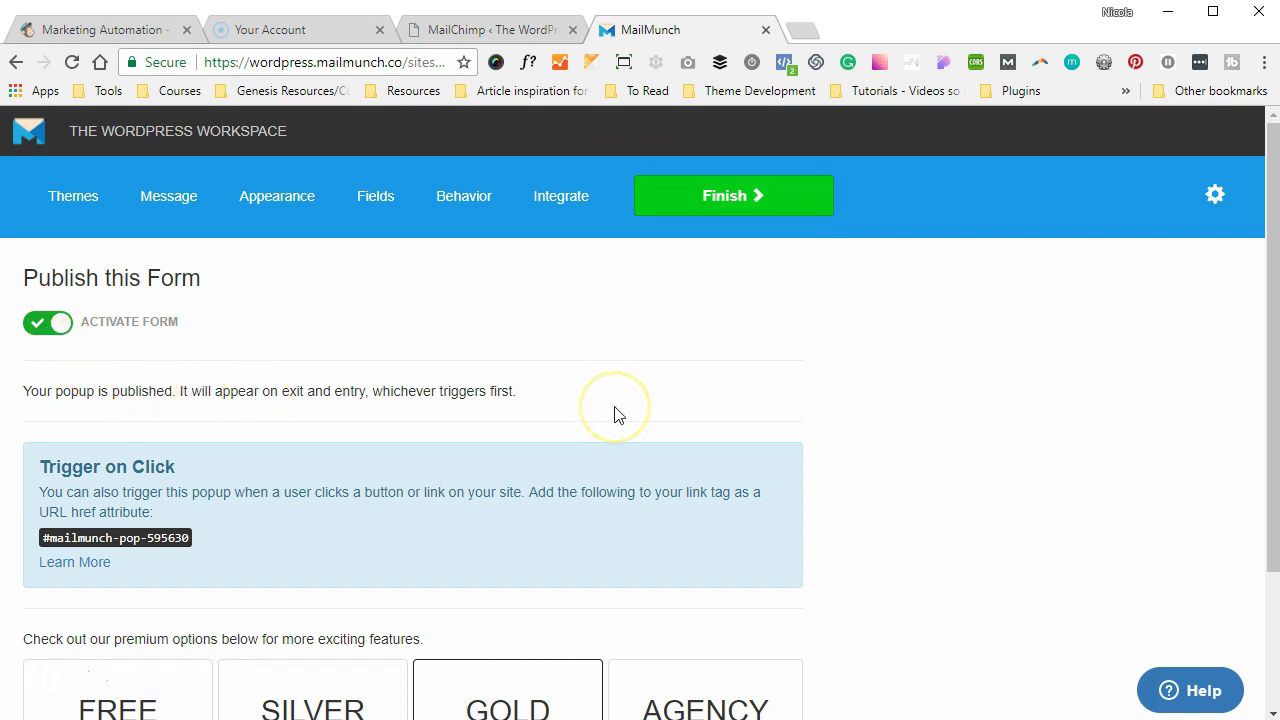
pyautogui.scroll(-1, 614, 406)
pyautogui.scroll(1, 614, 406)
pyautogui.click(775, 180)
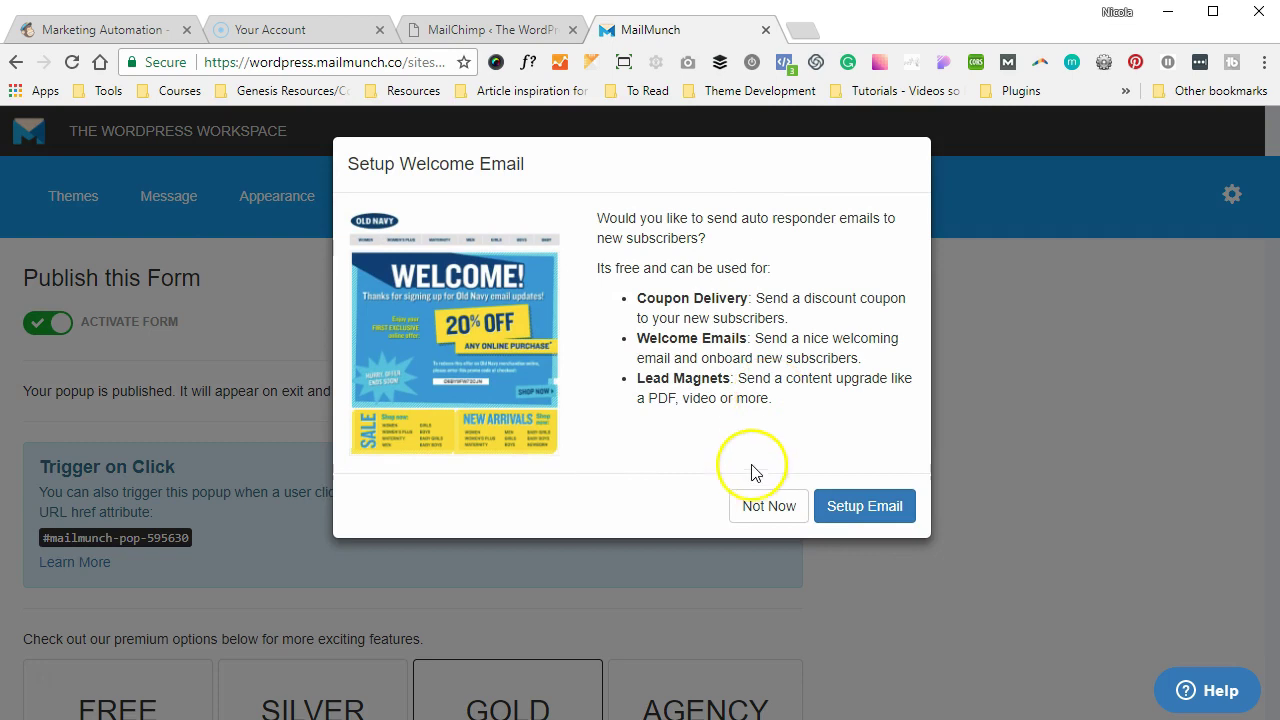
pyautogui.click(753, 506)
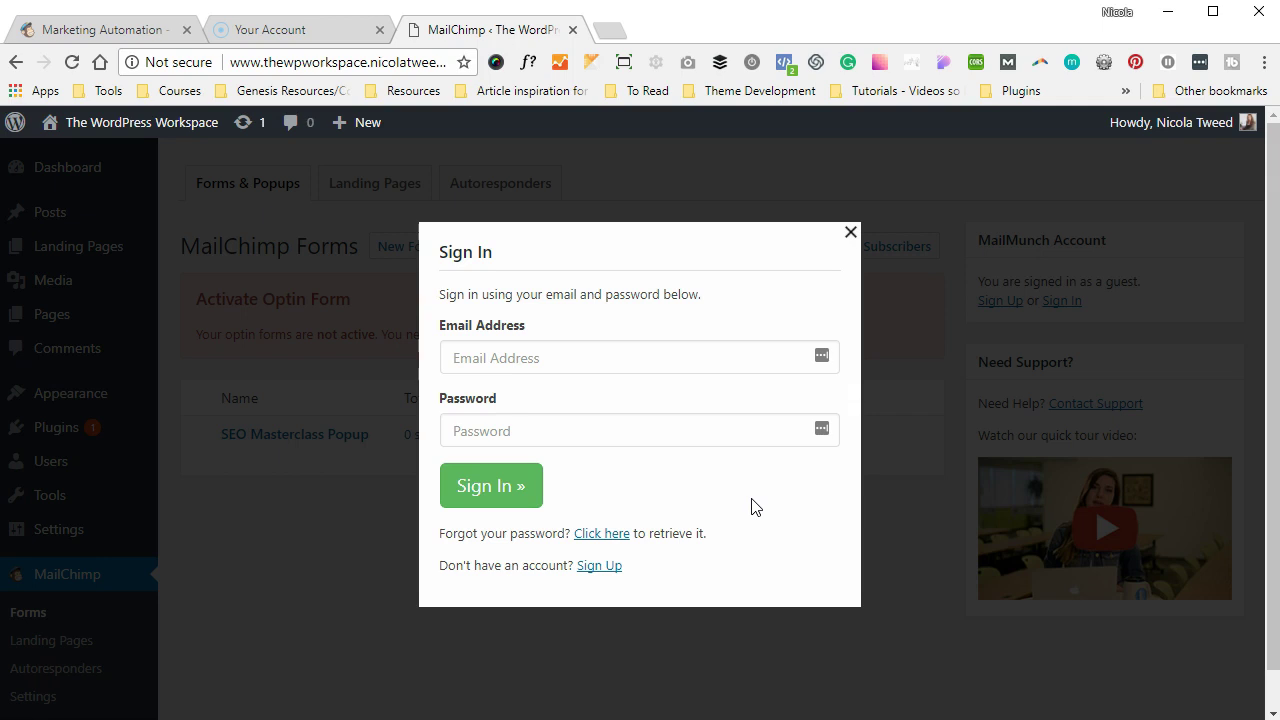
# - Sign up for a new MailMunch account with the user's e-mail and a password, saving the password in the browser
pyautogui.click(591, 566)
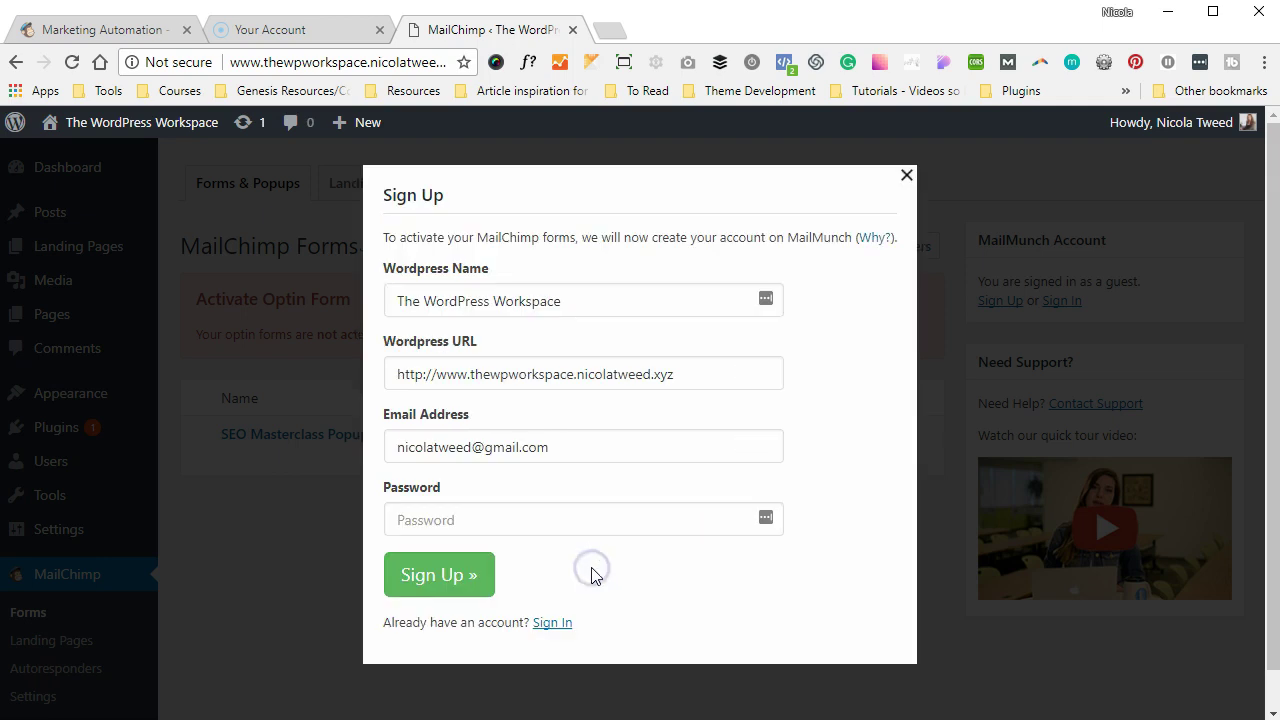
pyautogui.click(531, 448)
pyautogui.hotkey('ctrl', 'a')
pyautogui.press('Down')
pyautogui.press('Return')
pyautogui.press('Tab')
pyautogui.write('•••••••')
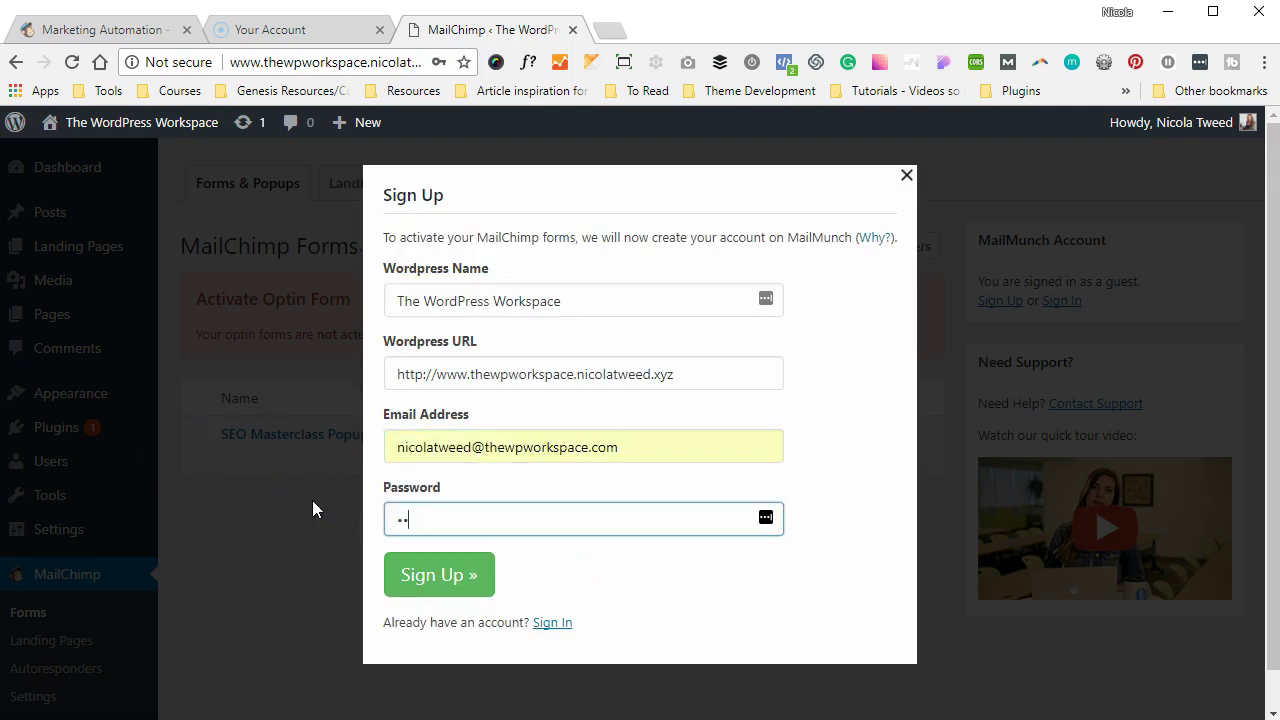
pyautogui.write('••••••••')
pyautogui.click(353, 528)
pyautogui.click(405, 568)
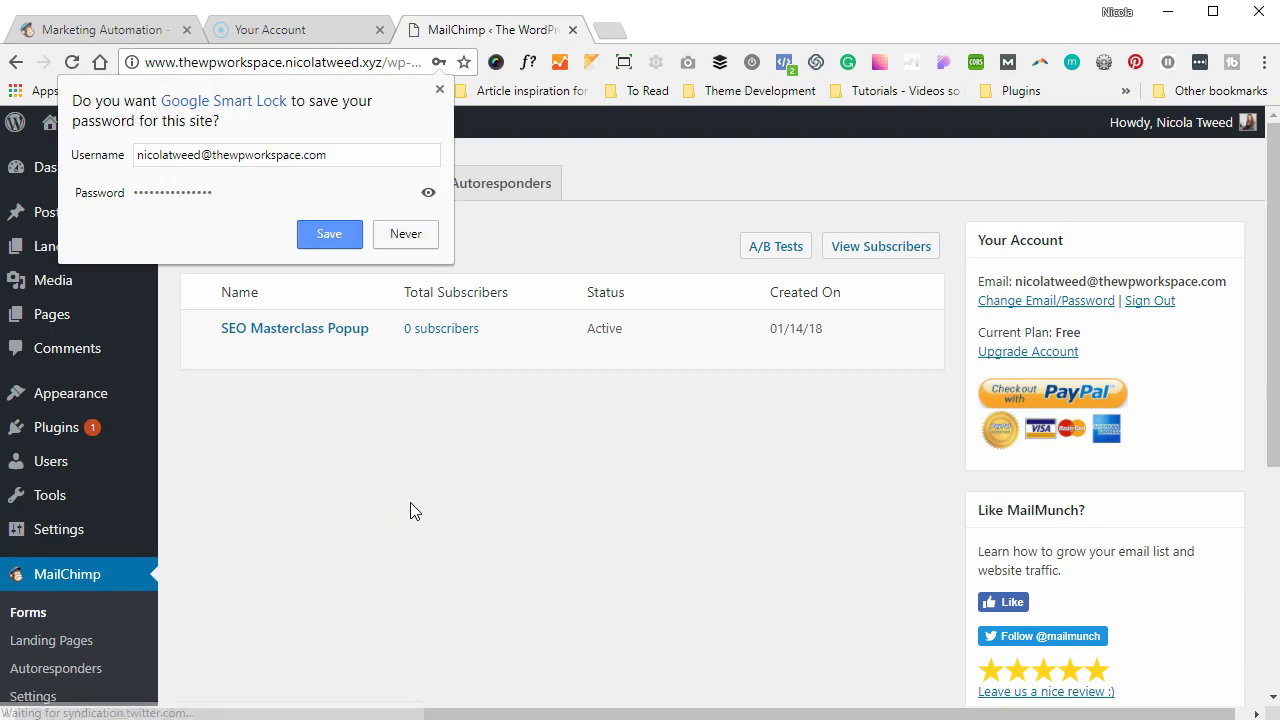
pyautogui.click(330, 236)
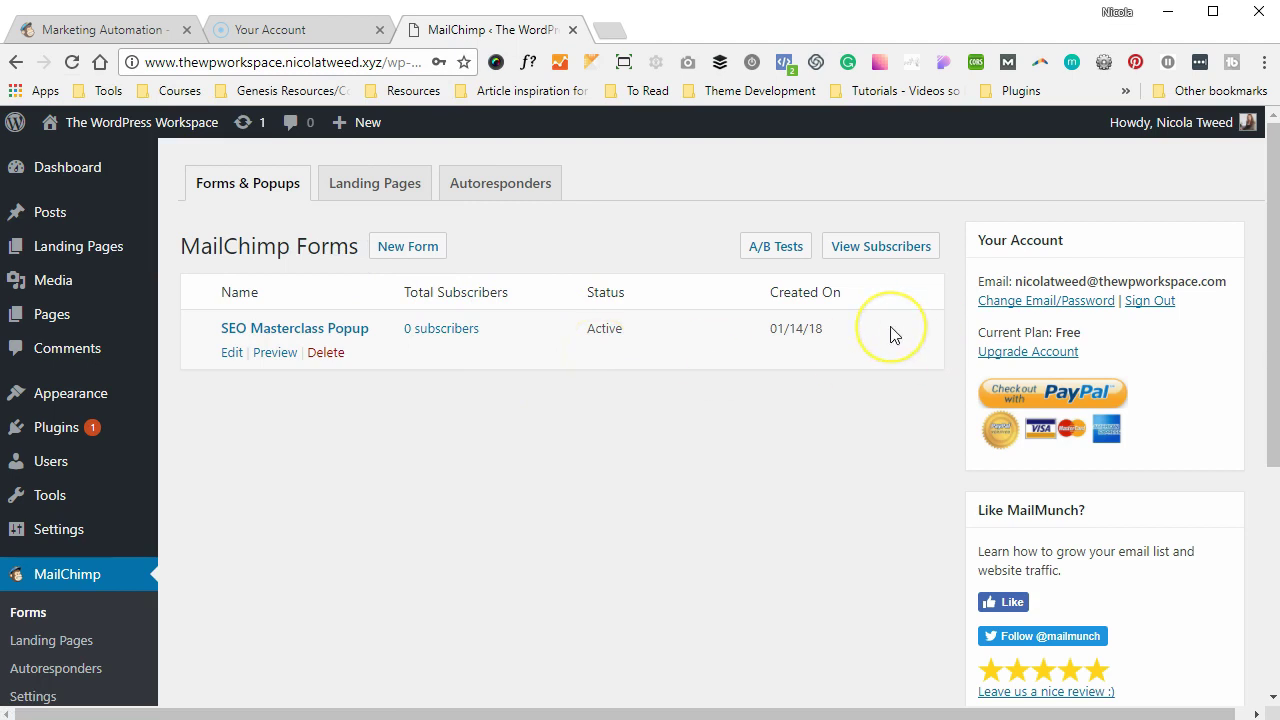
# - Open the live WordPress site in a new tab and switch to it
pyautogui.moveTo(126, 128)
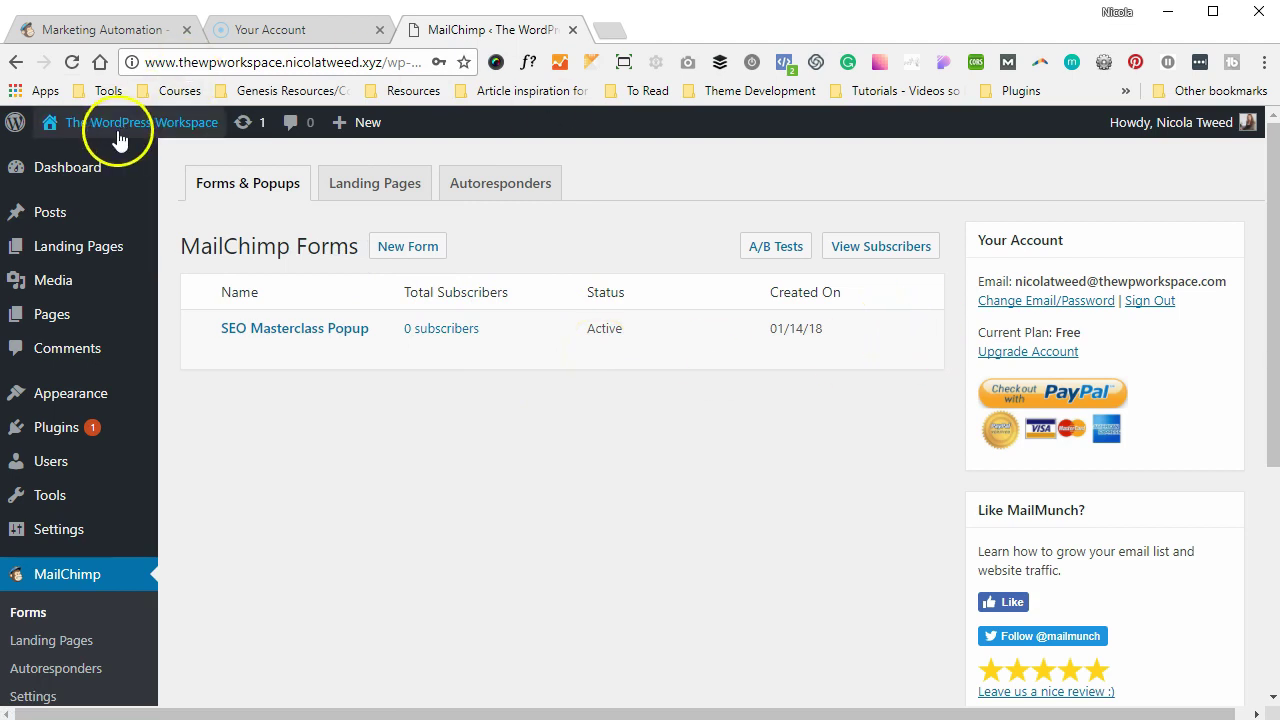
pyautogui.rightClick(108, 156)
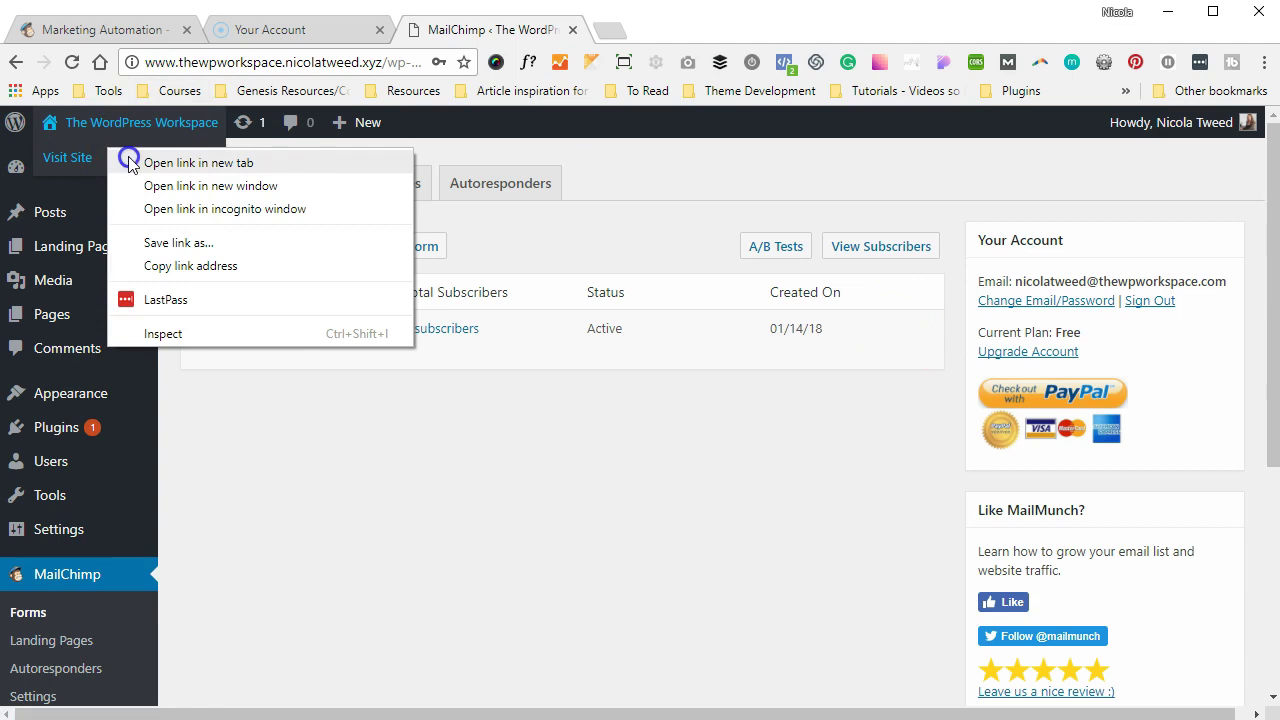
pyautogui.click(198, 163)
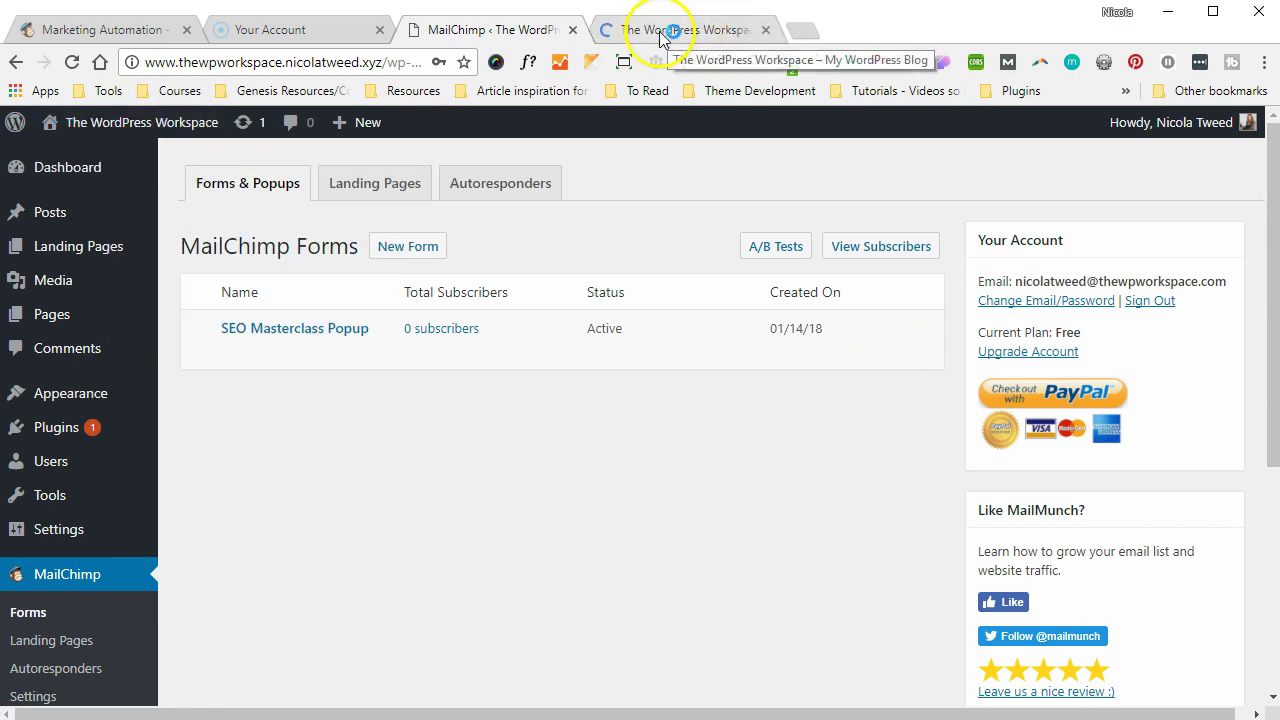
pyautogui.click(659, 37)
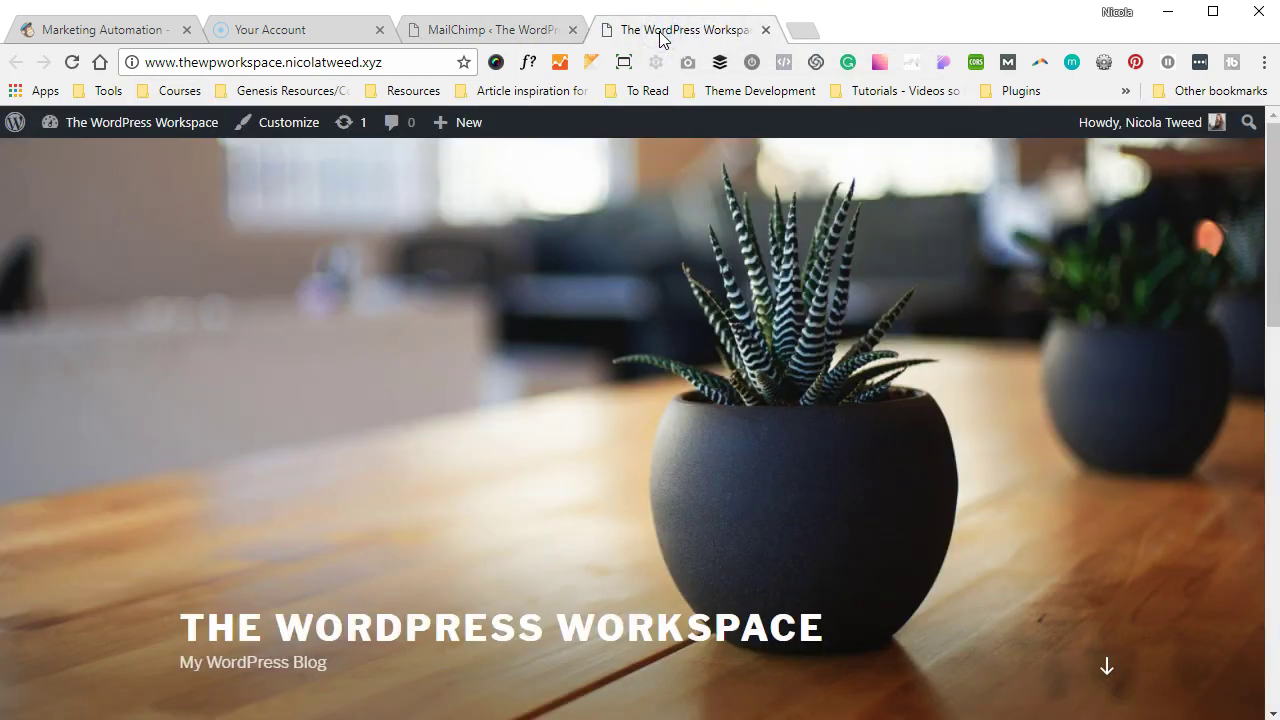
# - Pick Option 2 in the SEO Masterclass popup, close it, and return to the MailChimp Forms tab
pyautogui.scroll(-1, 608, 218)
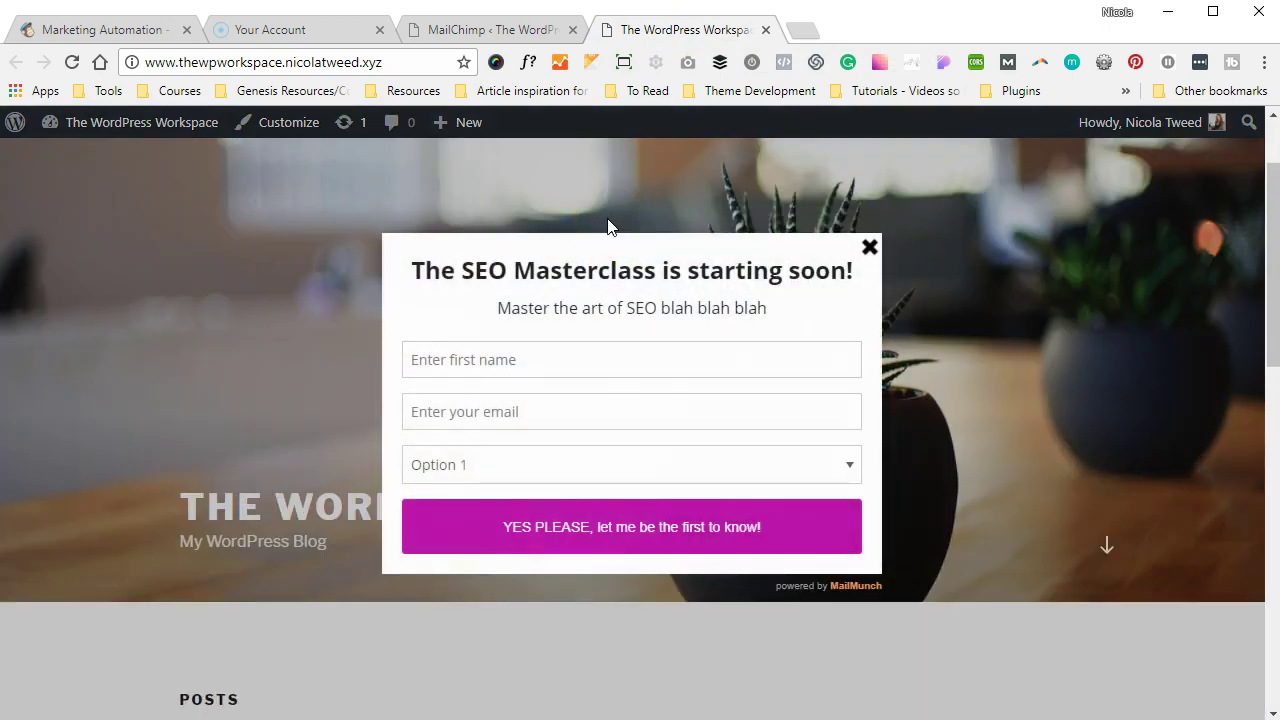
pyautogui.click(691, 462)
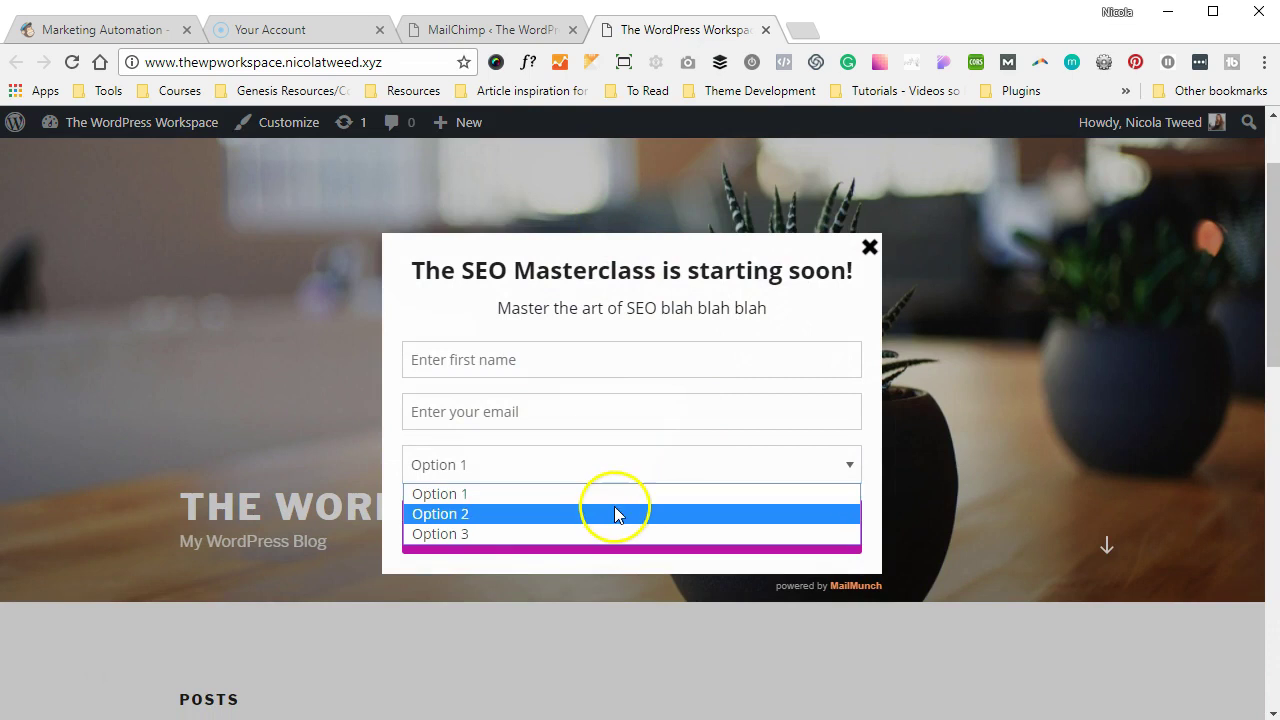
pyautogui.click(615, 514)
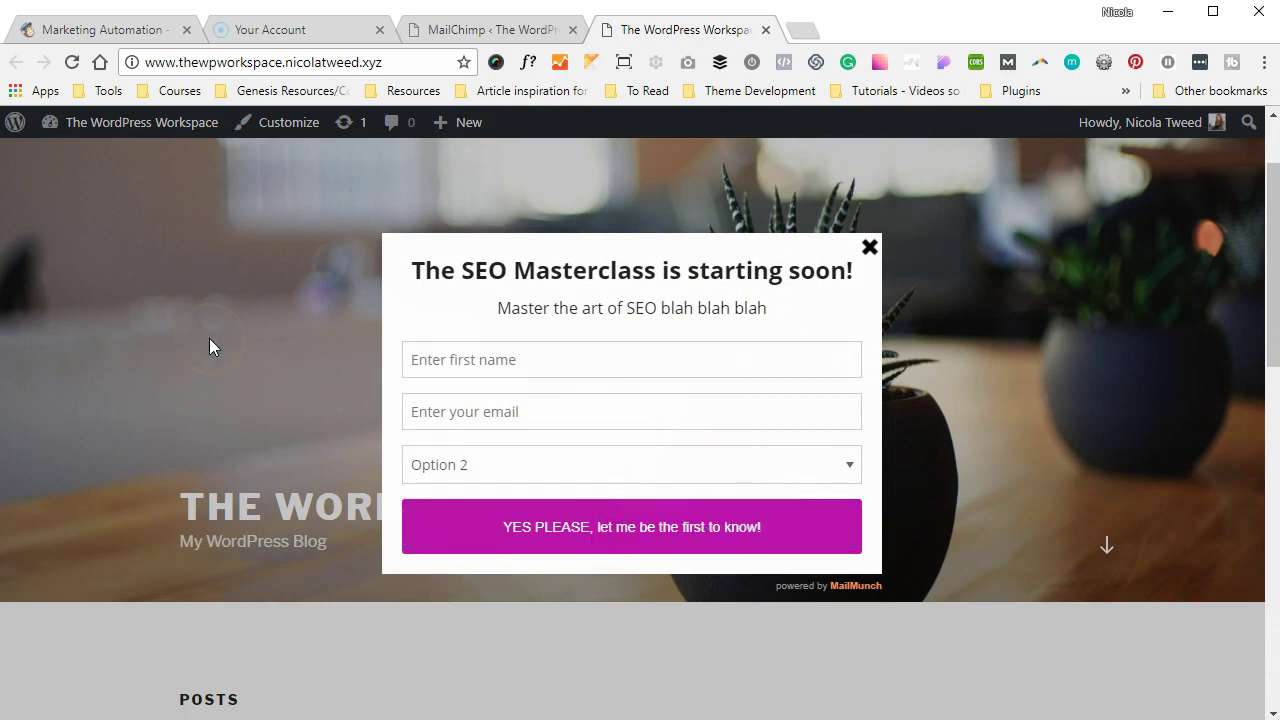
pyautogui.click(52, 680)
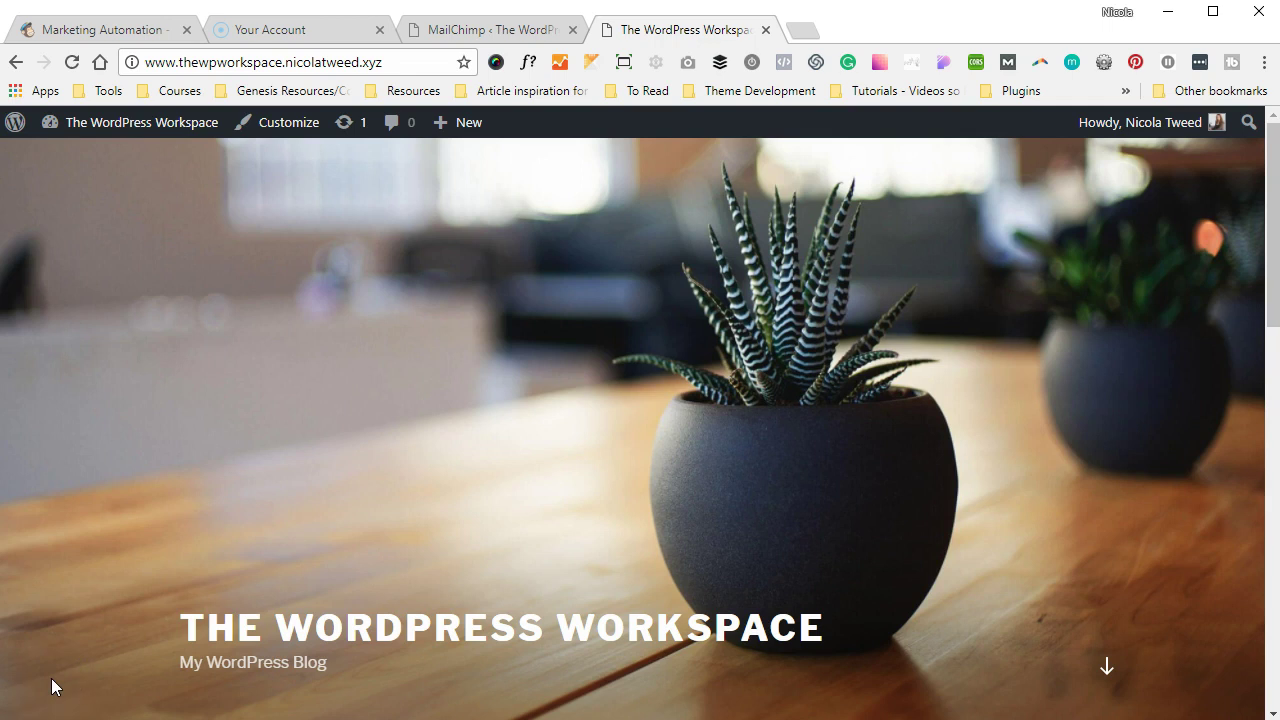
pyautogui.click(490, 36)
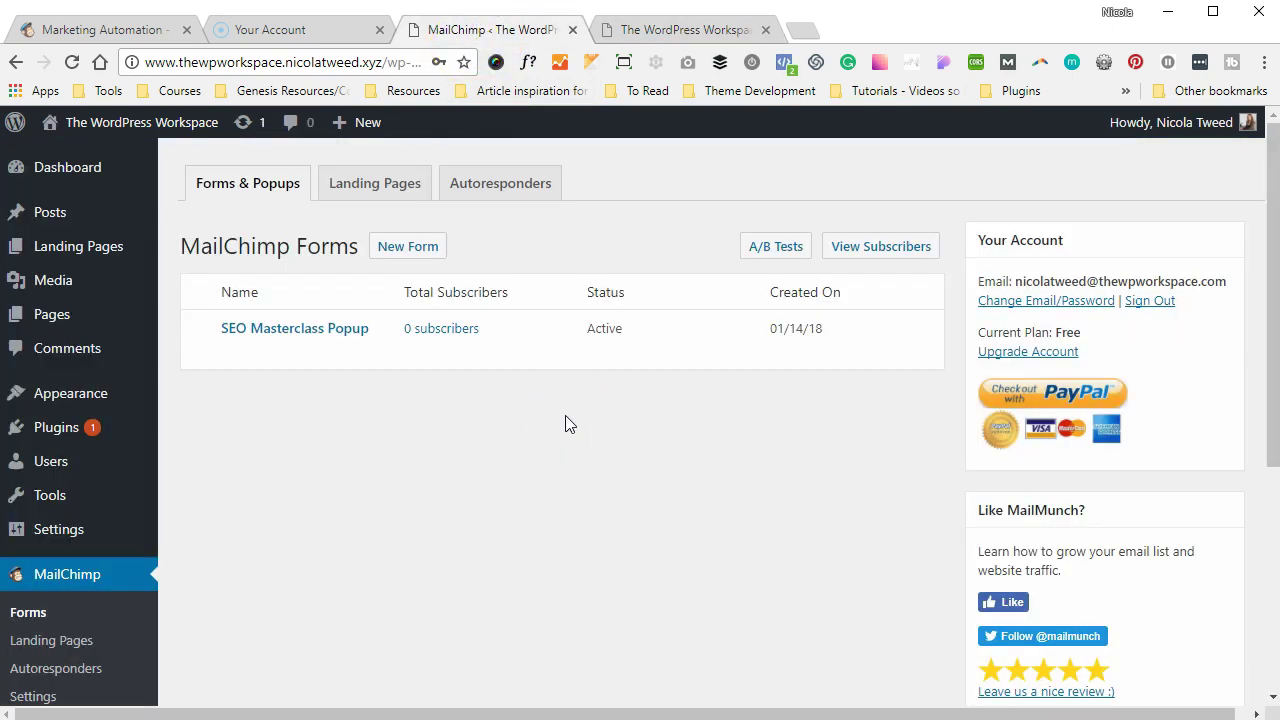
# - Create an embedded MailMunch form with the Simple theme, titled SEO Embedded, on the General list
pyautogui.click(418, 248)
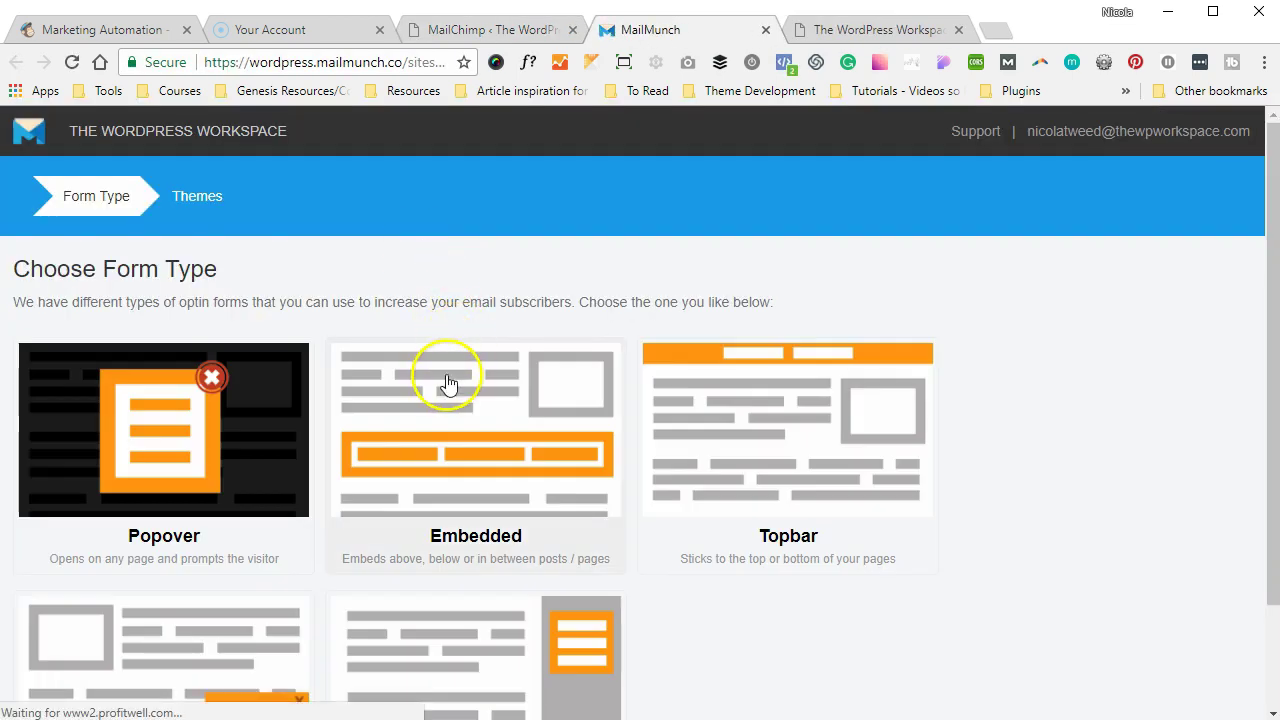
pyautogui.click(445, 383)
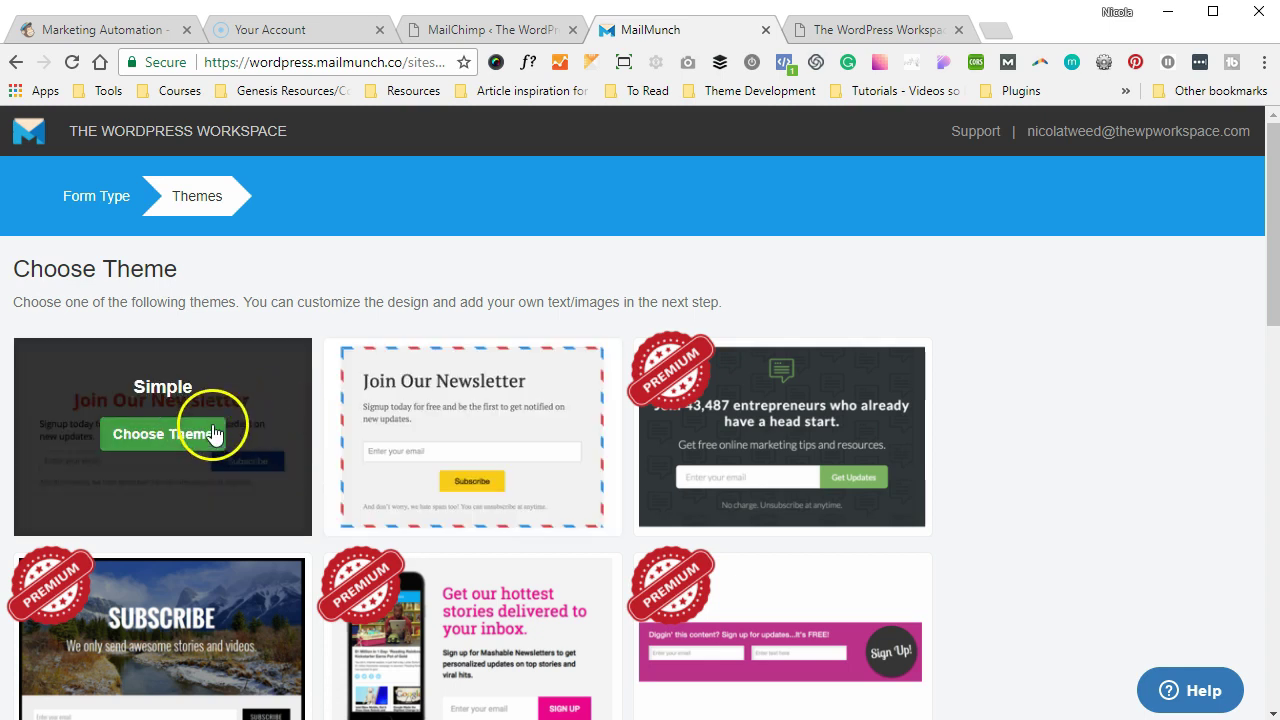
pyautogui.click(197, 435)
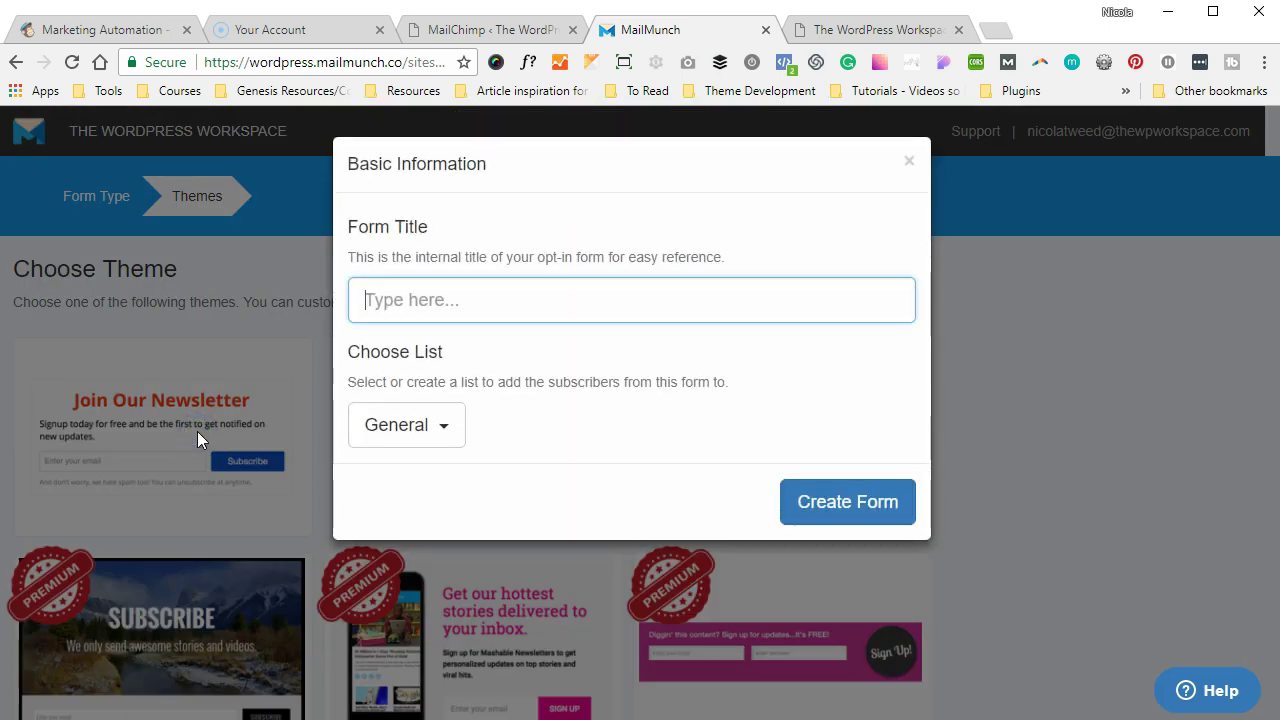
pyautogui.write('SEO Embedded')
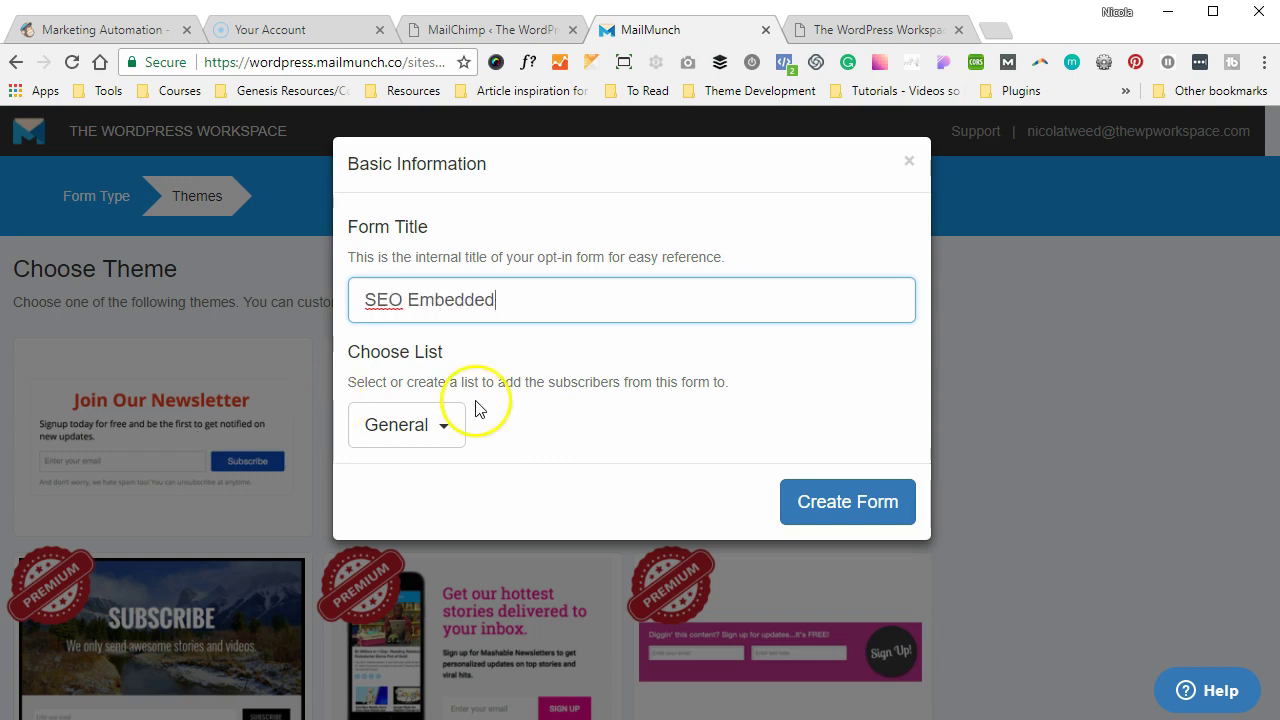
pyautogui.click(434, 424)
pyautogui.click(436, 427)
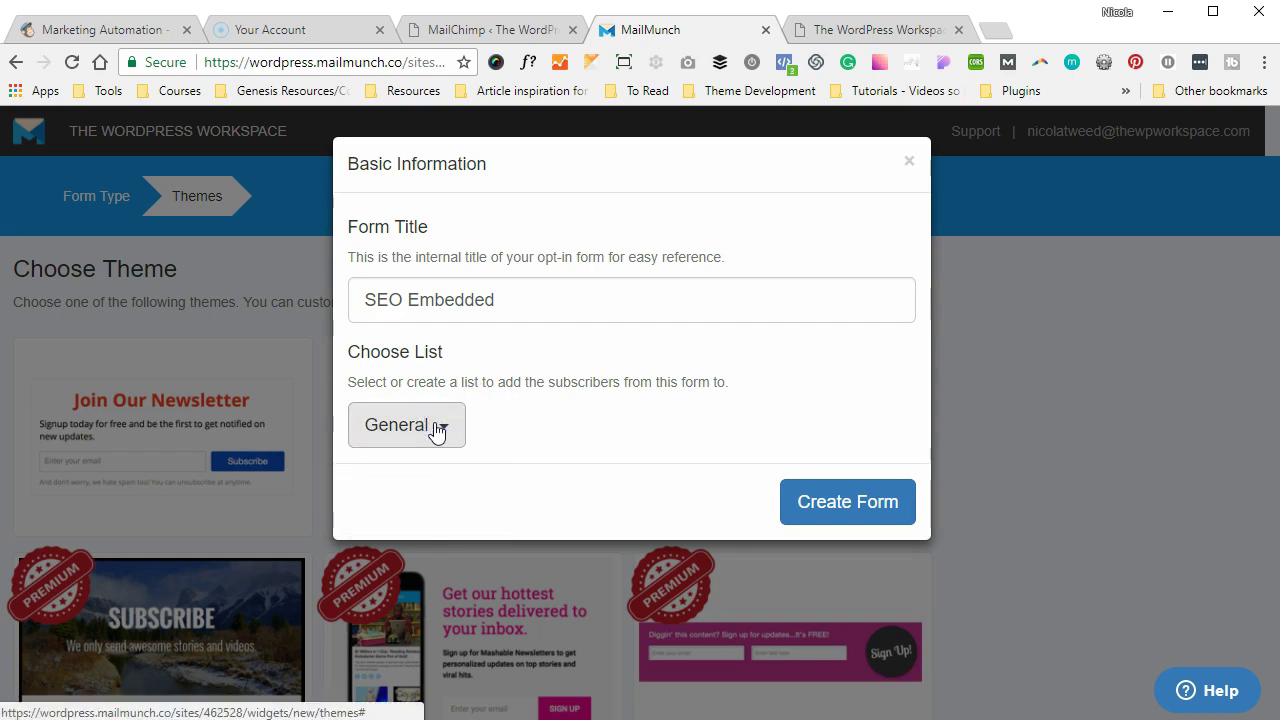
pyautogui.click(795, 495)
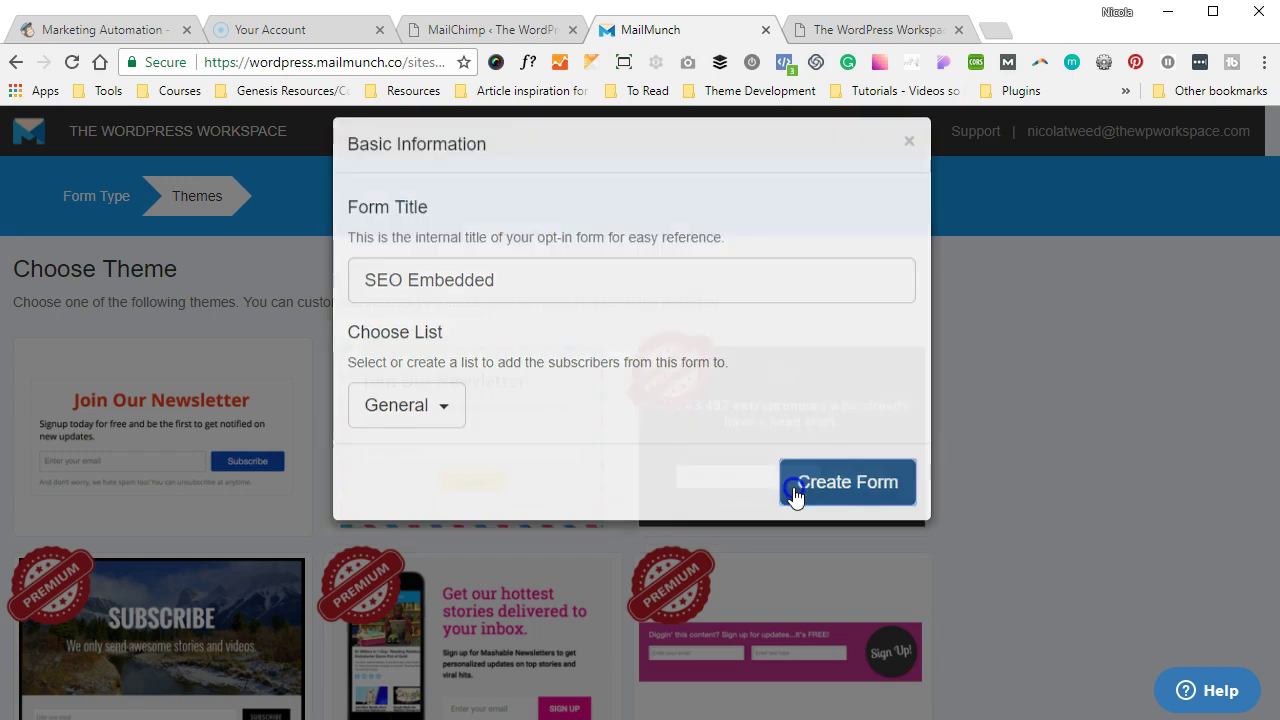
pyautogui.click(795, 497)
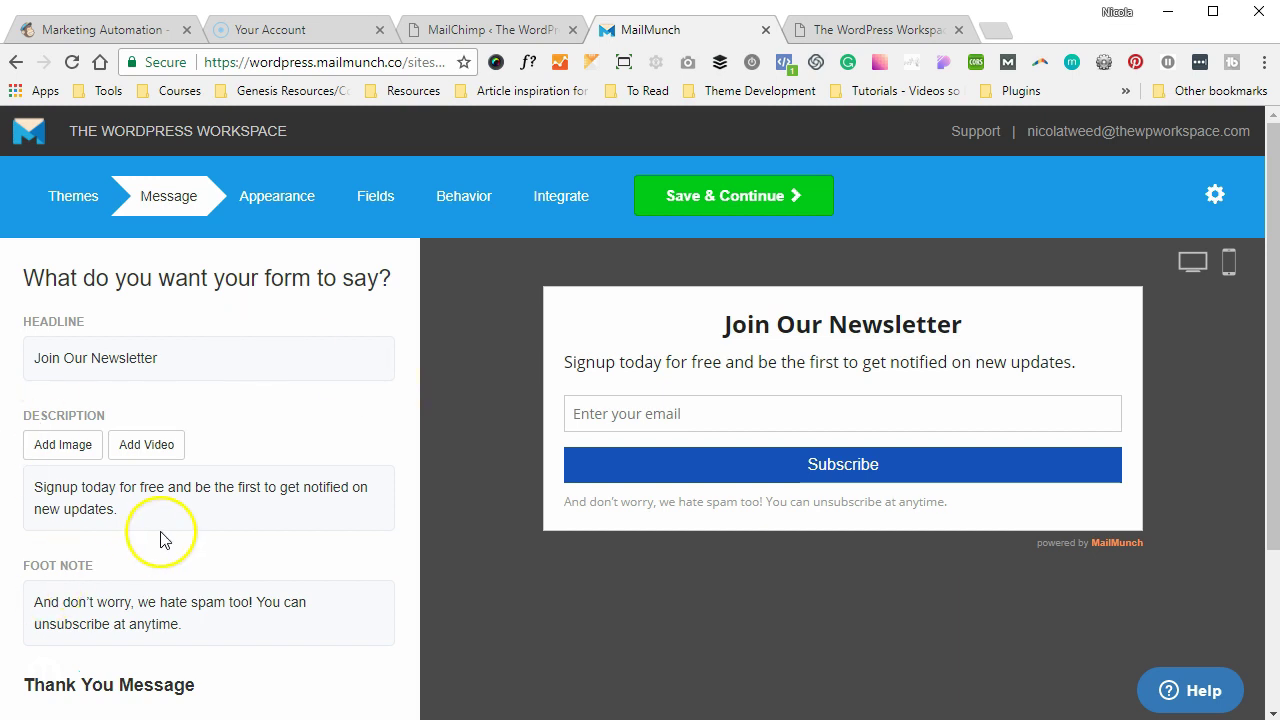
# - Look over the Join Our Newsletter message, then review the form's Appearance colour settings
pyautogui.scroll(-2, 160, 540)
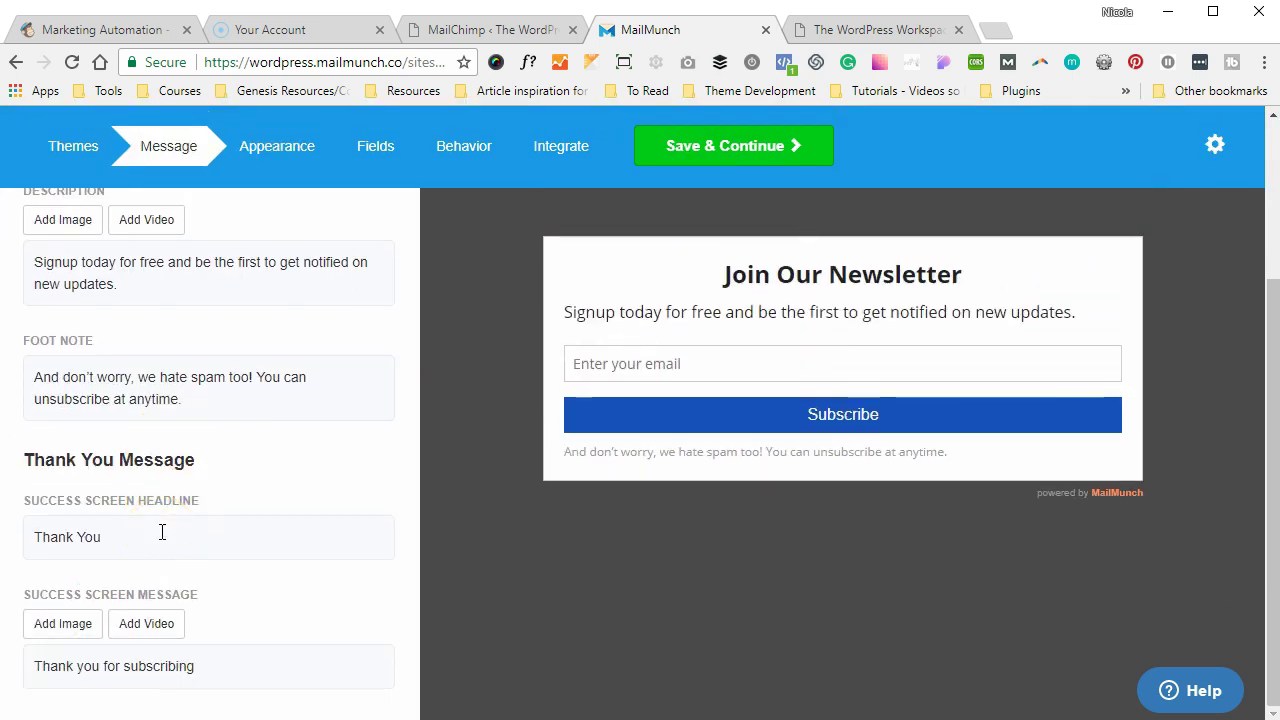
pyautogui.scroll(3, 162, 533)
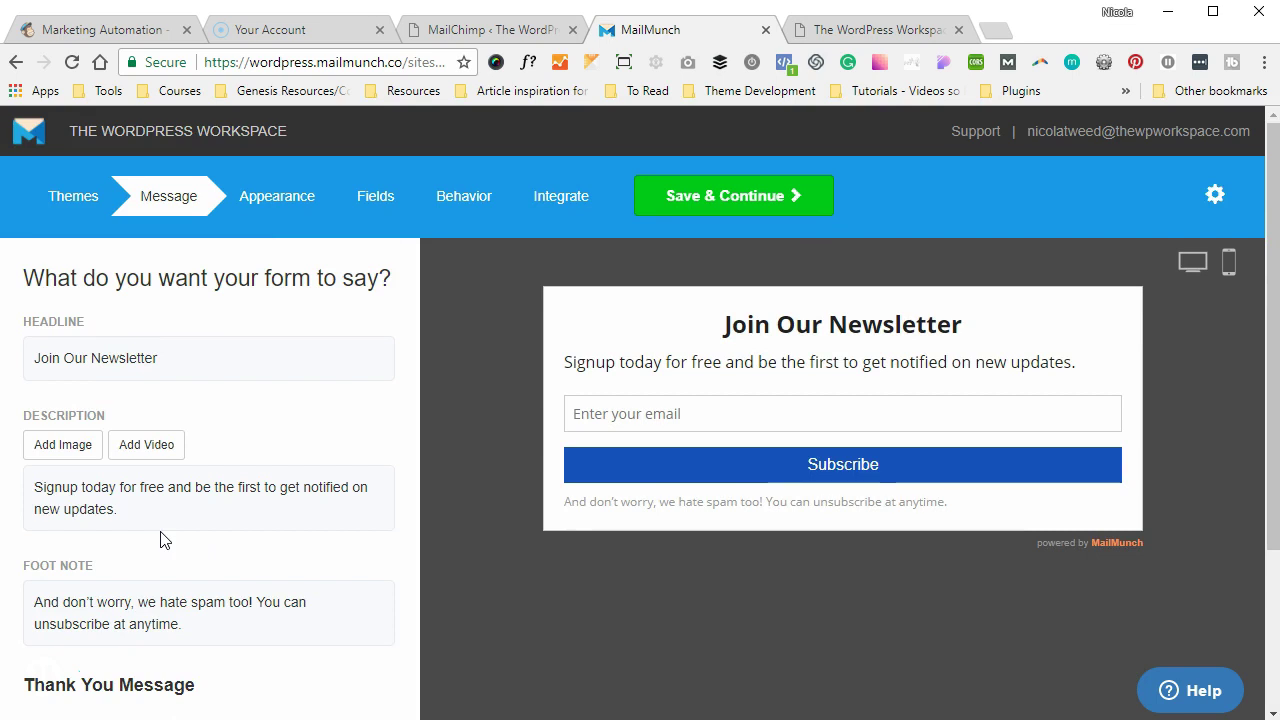
pyautogui.click(285, 193)
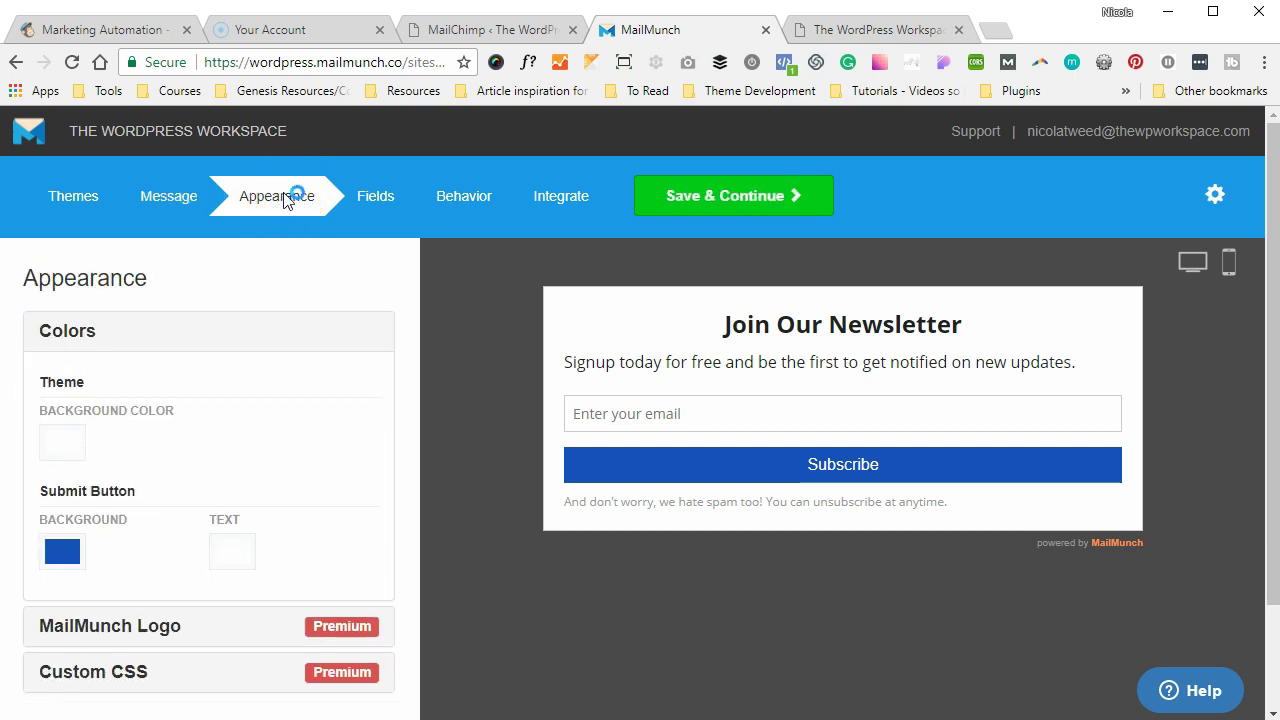
pyautogui.scroll(-1, 177, 422)
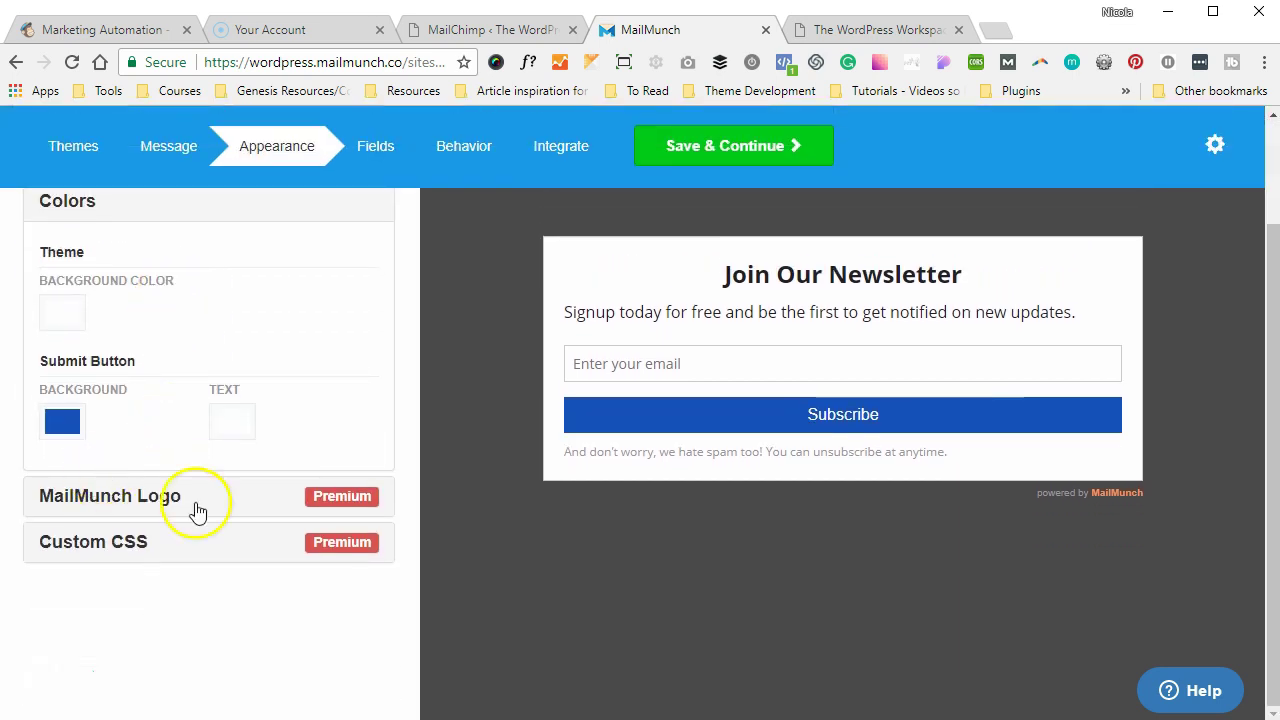
pyautogui.scroll(2, 257, 503)
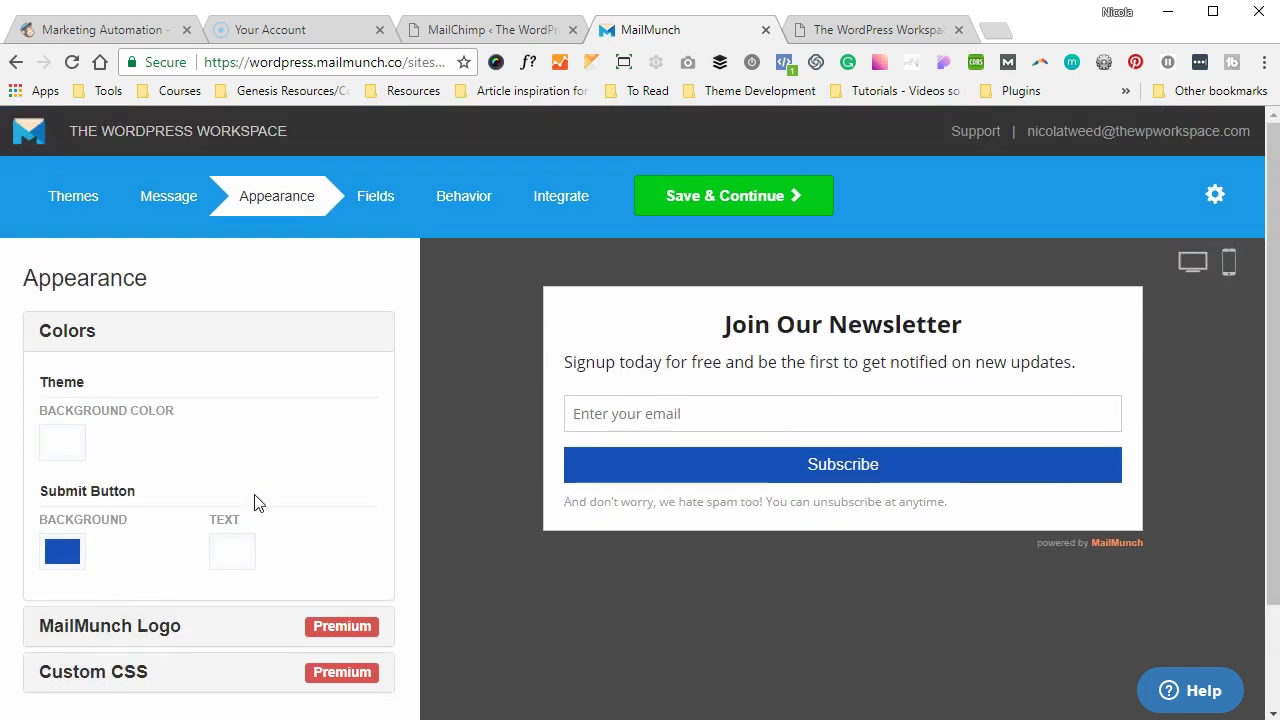
# - Look over the SEO Embedded form's Fields step, then move to its Behavior settings
pyautogui.click(368, 197)
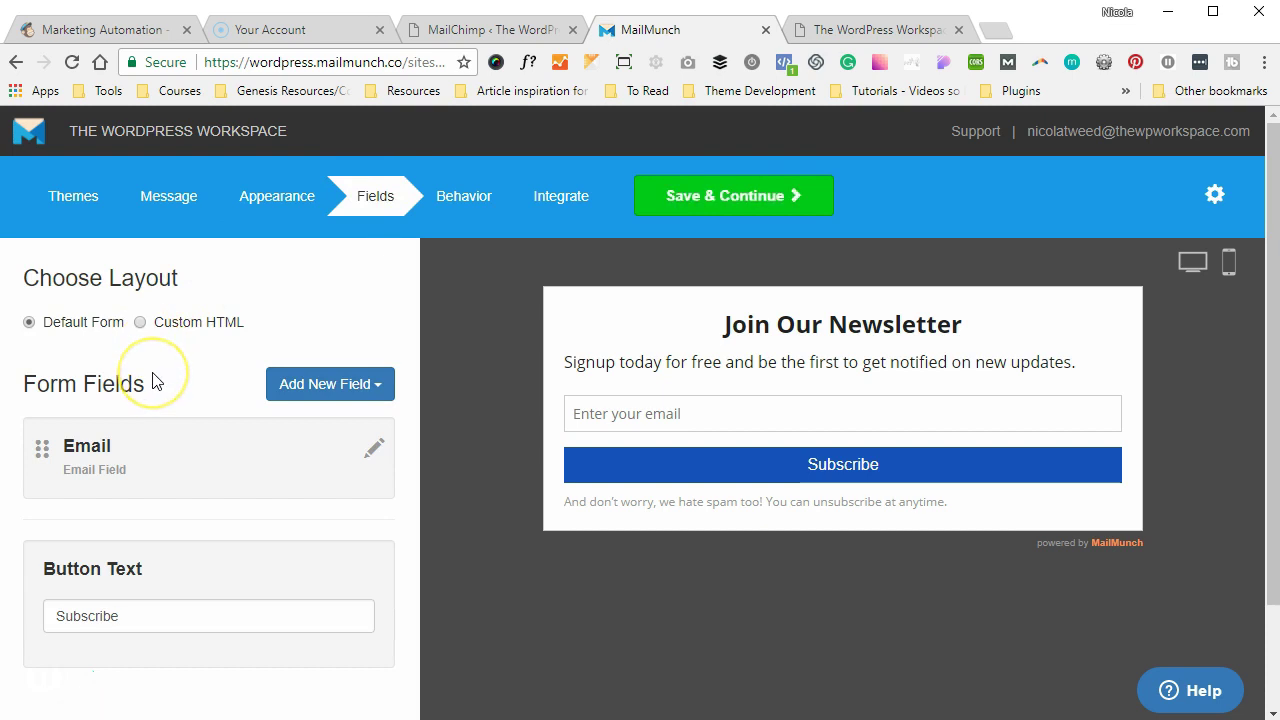
pyautogui.scroll(-1, 157, 377)
pyautogui.scroll(1, 154, 380)
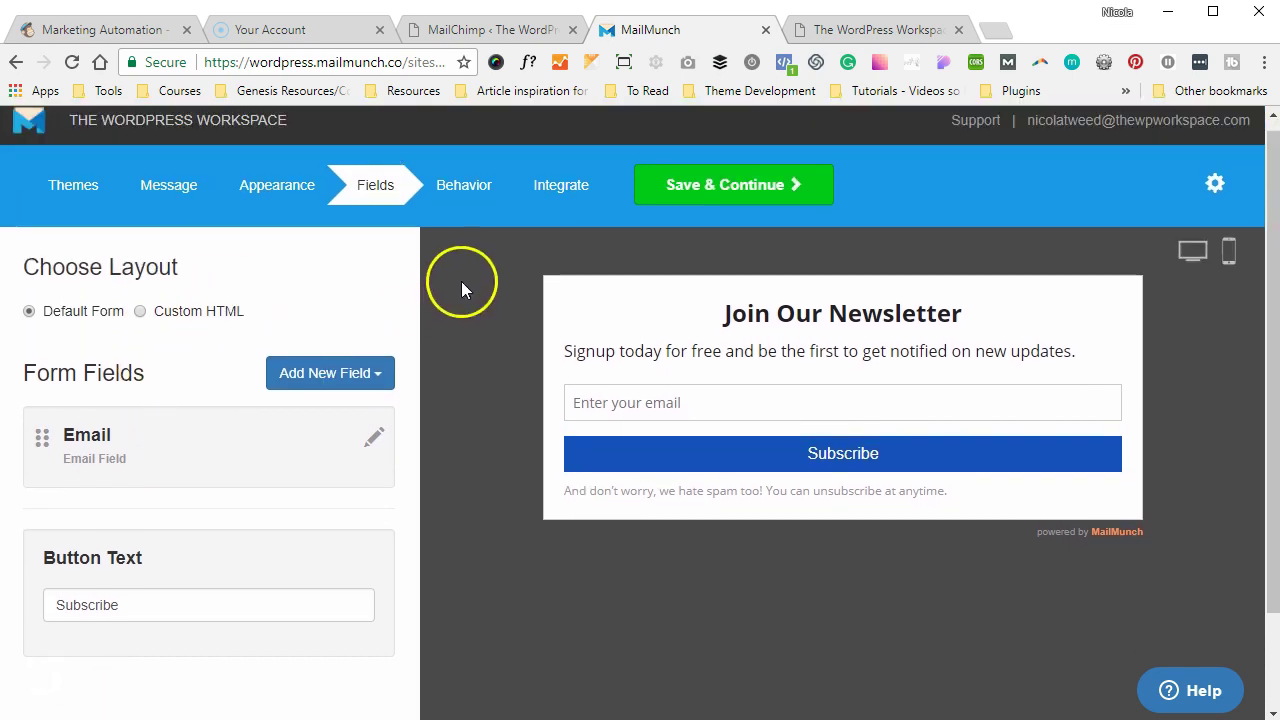
pyautogui.click(462, 200)
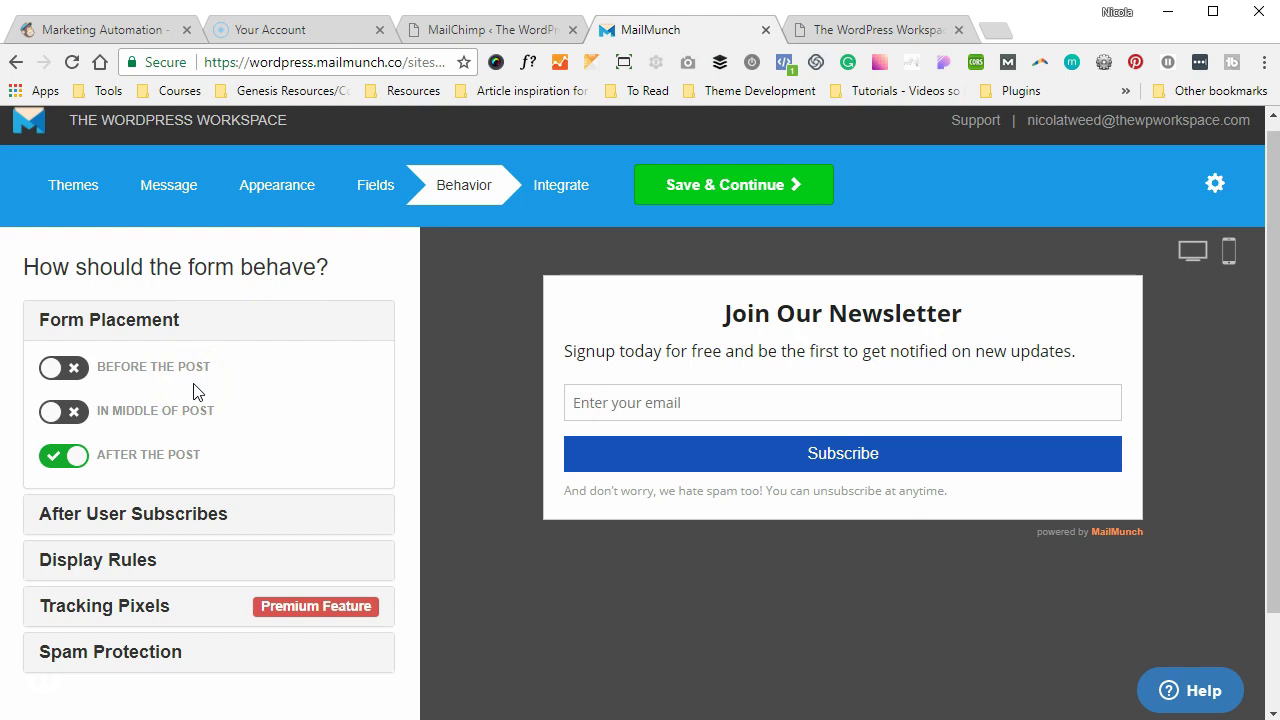
# - Turn on the In Middle of Post and Before Post placements, save, and start matching the name field
pyautogui.moveTo(172, 375)
pyautogui.moveTo(165, 420)
pyautogui.moveTo(166, 466)
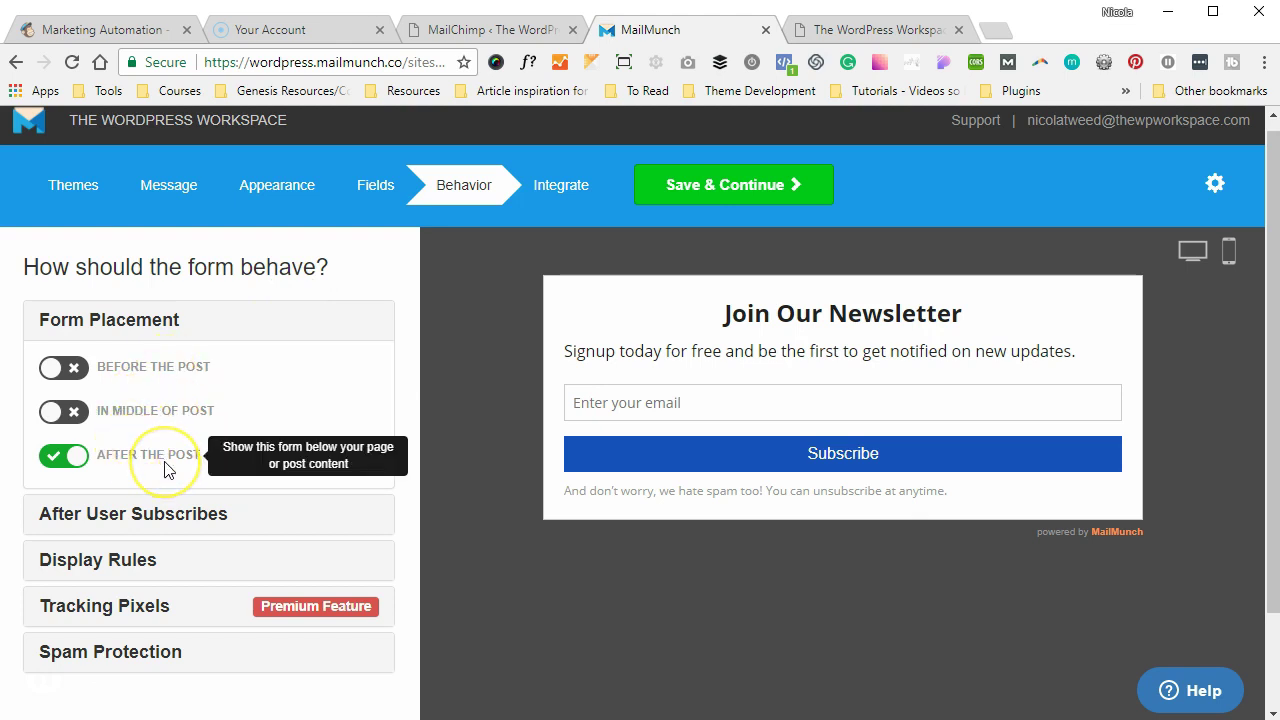
pyautogui.click(84, 413)
pyautogui.click(78, 370)
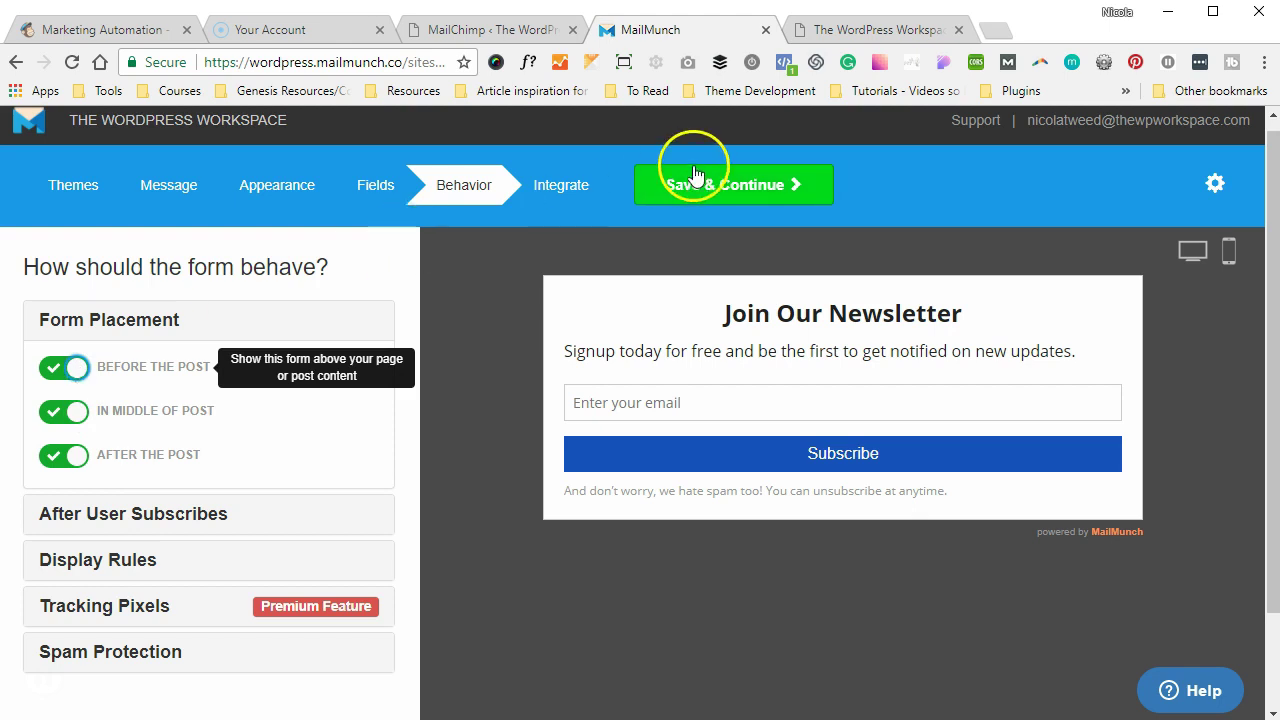
pyautogui.click(577, 188)
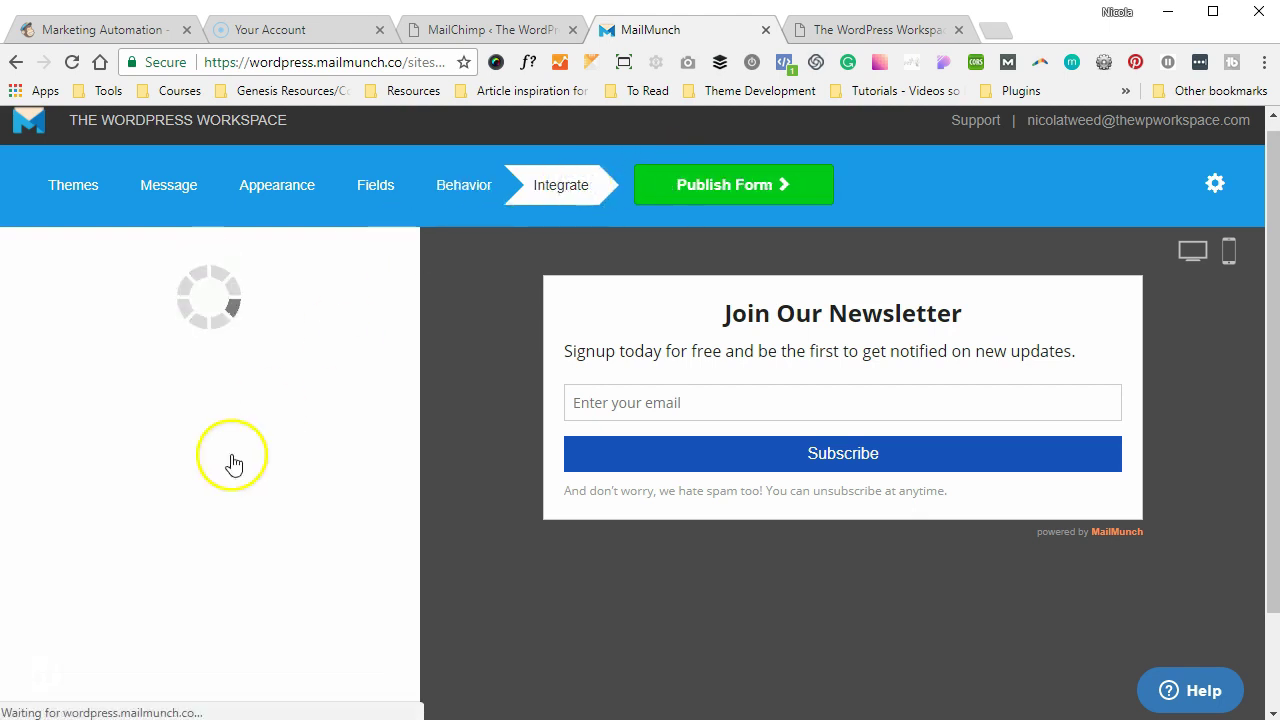
pyautogui.scroll(-3, 222, 494)
pyautogui.click(356, 561)
# - Match both the FNAME and MMERGE2 Mailchimp fields to Email
pyautogui.click(342, 594)
pyautogui.click(356, 608)
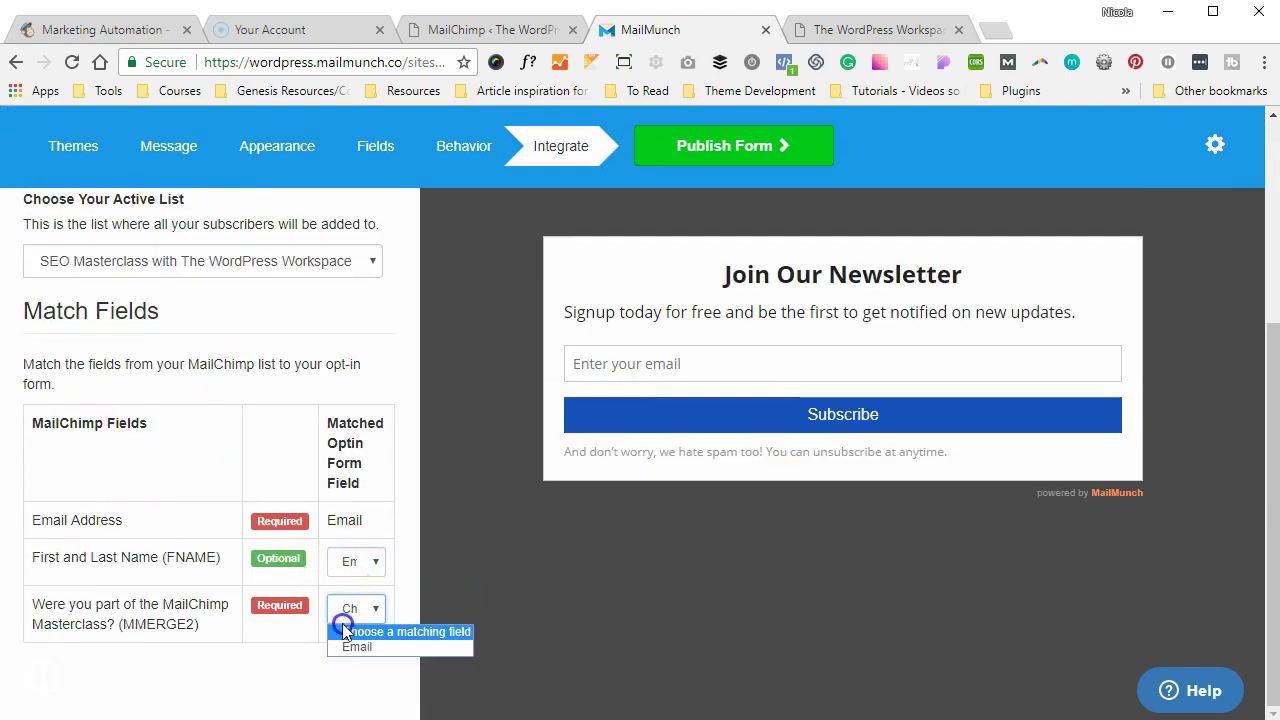
pyautogui.click(341, 652)
# - Publish the SEO Embedded form, finish setup, and decline the autoresponder offer
pyautogui.click(686, 150)
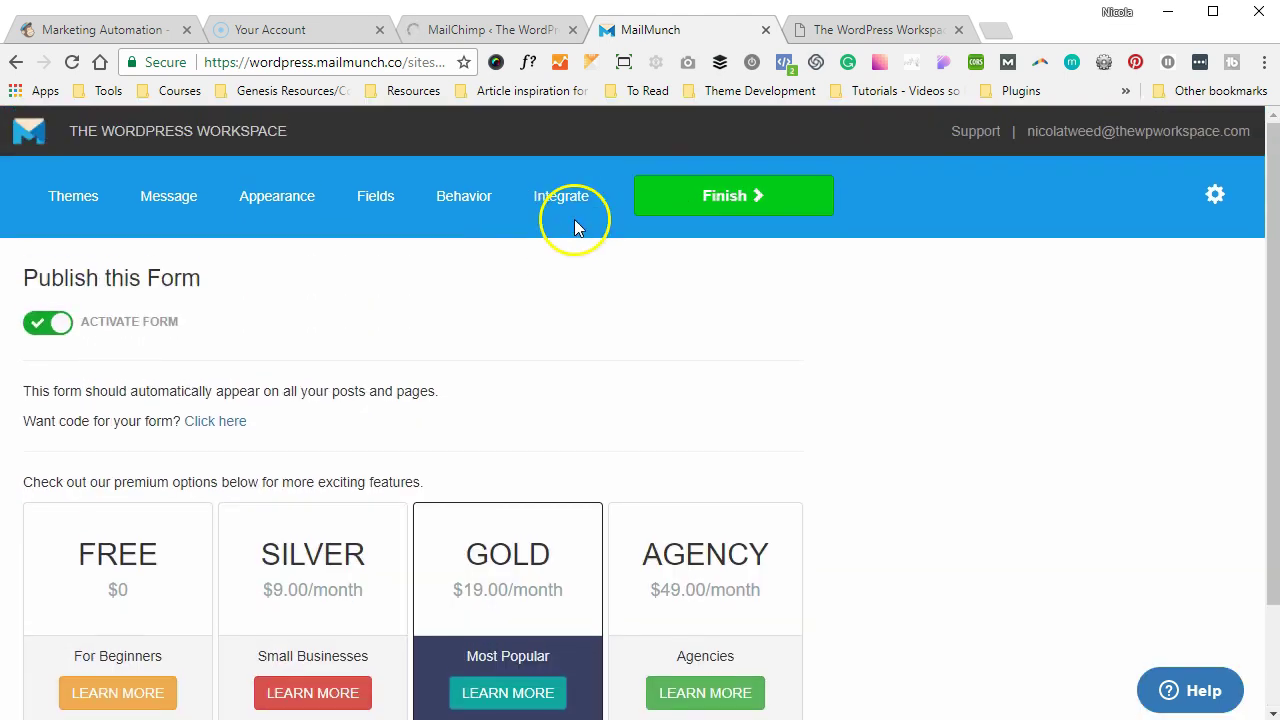
pyautogui.scroll(2, 571, 223)
pyautogui.click(657, 190)
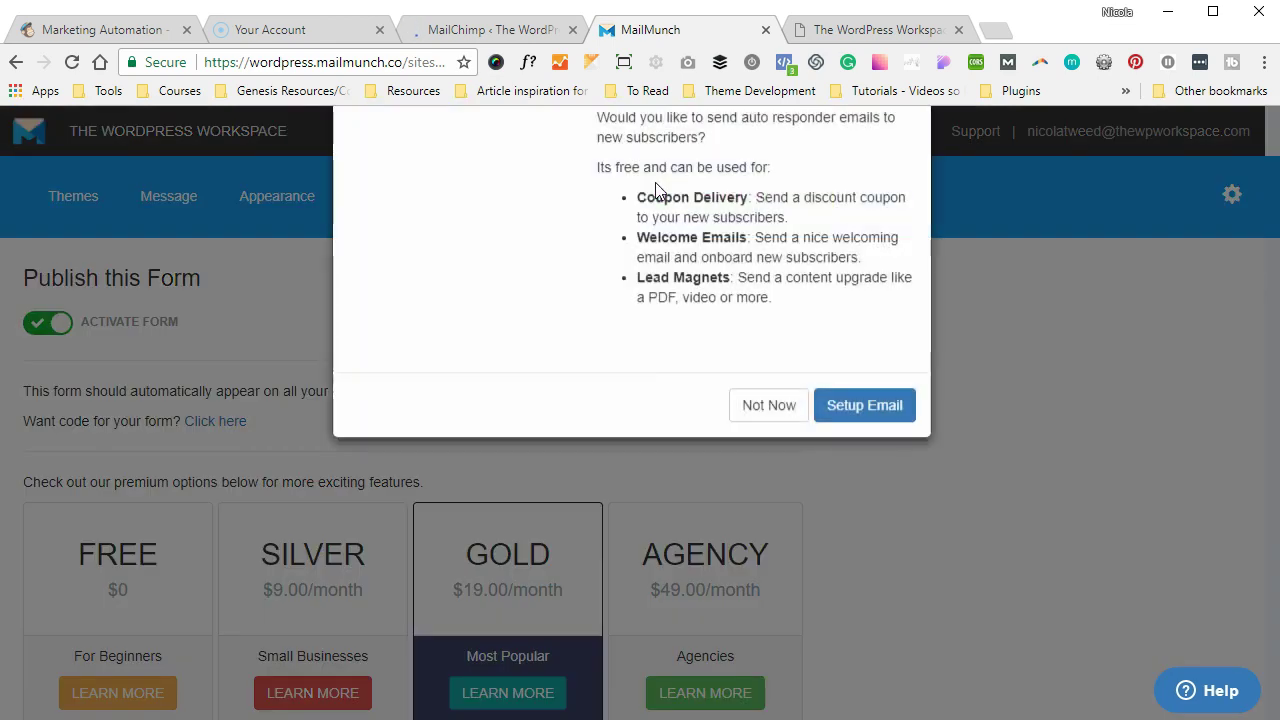
pyautogui.click(766, 514)
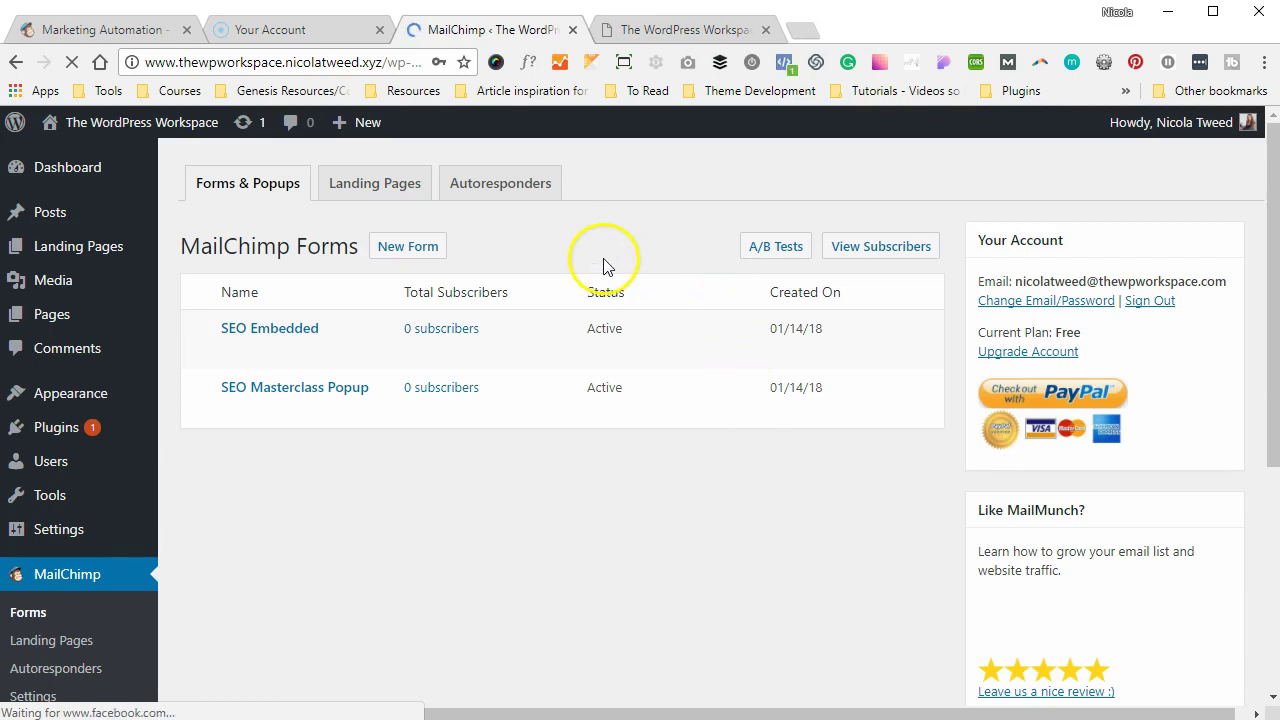
# - View the Hello world! post to check its three newsletter forms, then return to the Dashboard
pyautogui.moveTo(50, 211)
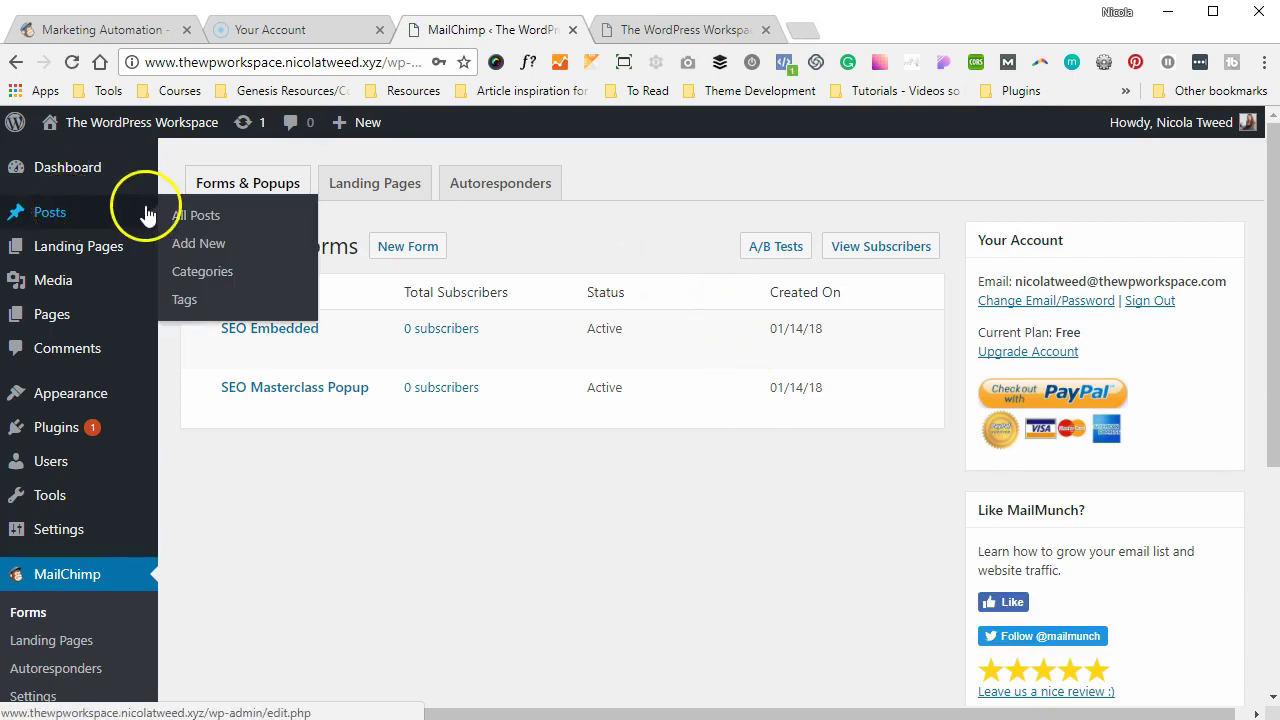
pyautogui.click(179, 217)
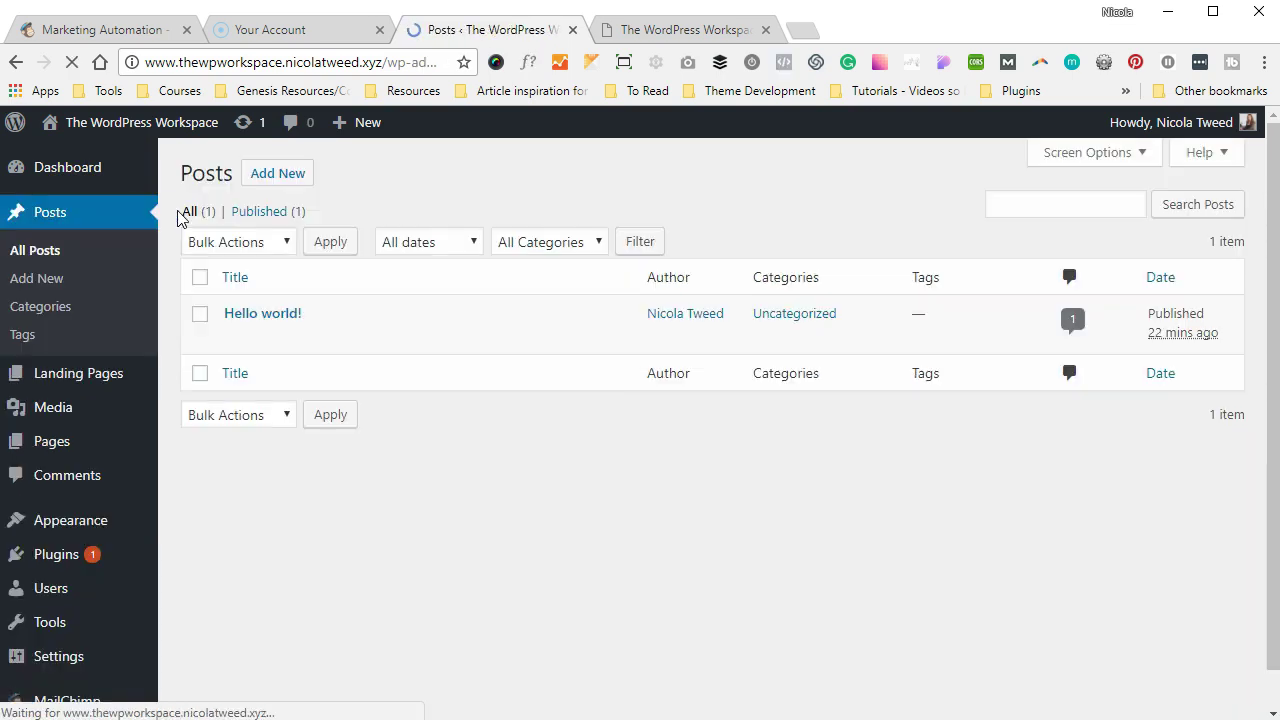
pyautogui.click(381, 339)
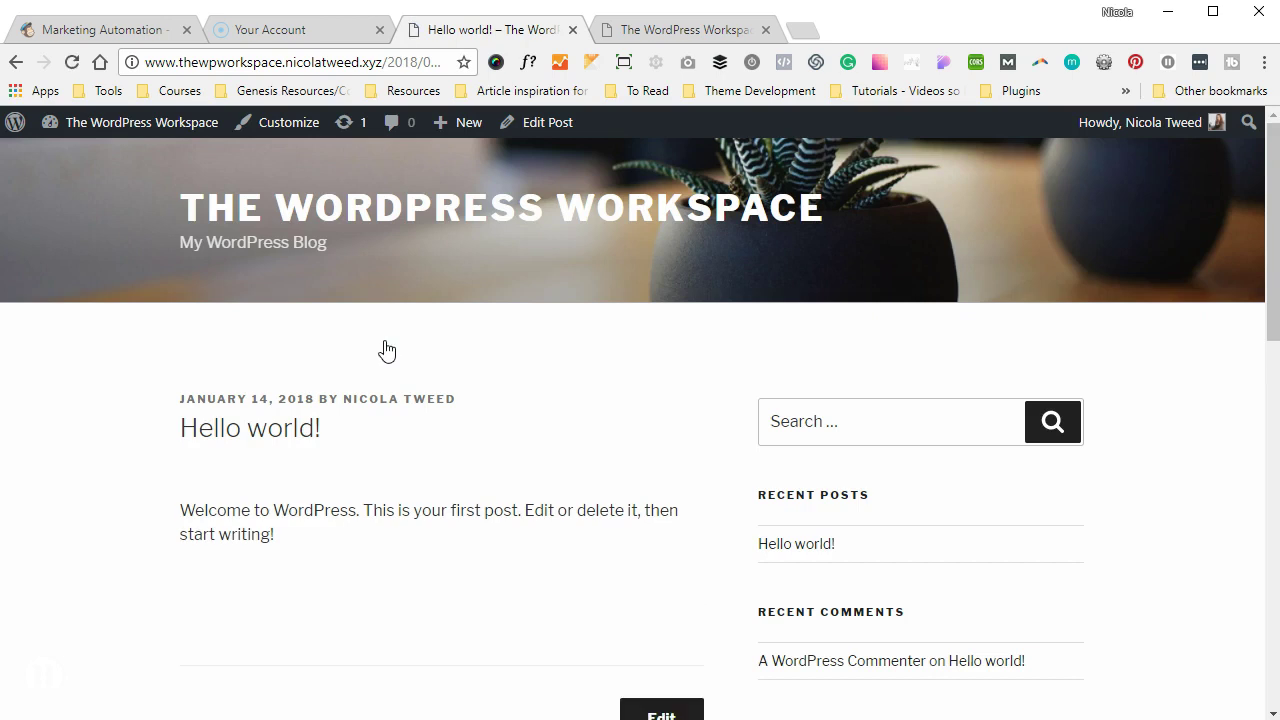
pyautogui.scroll(-1, 387, 350)
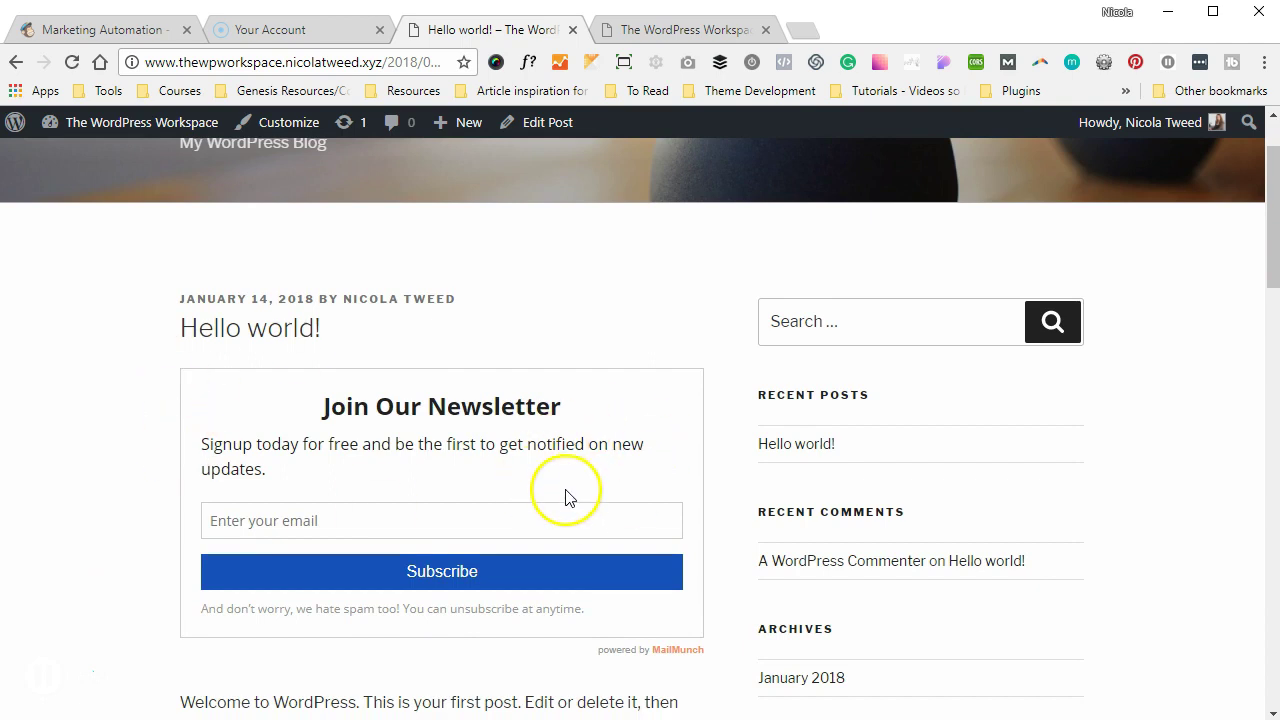
pyautogui.scroll(-4, 563, 494)
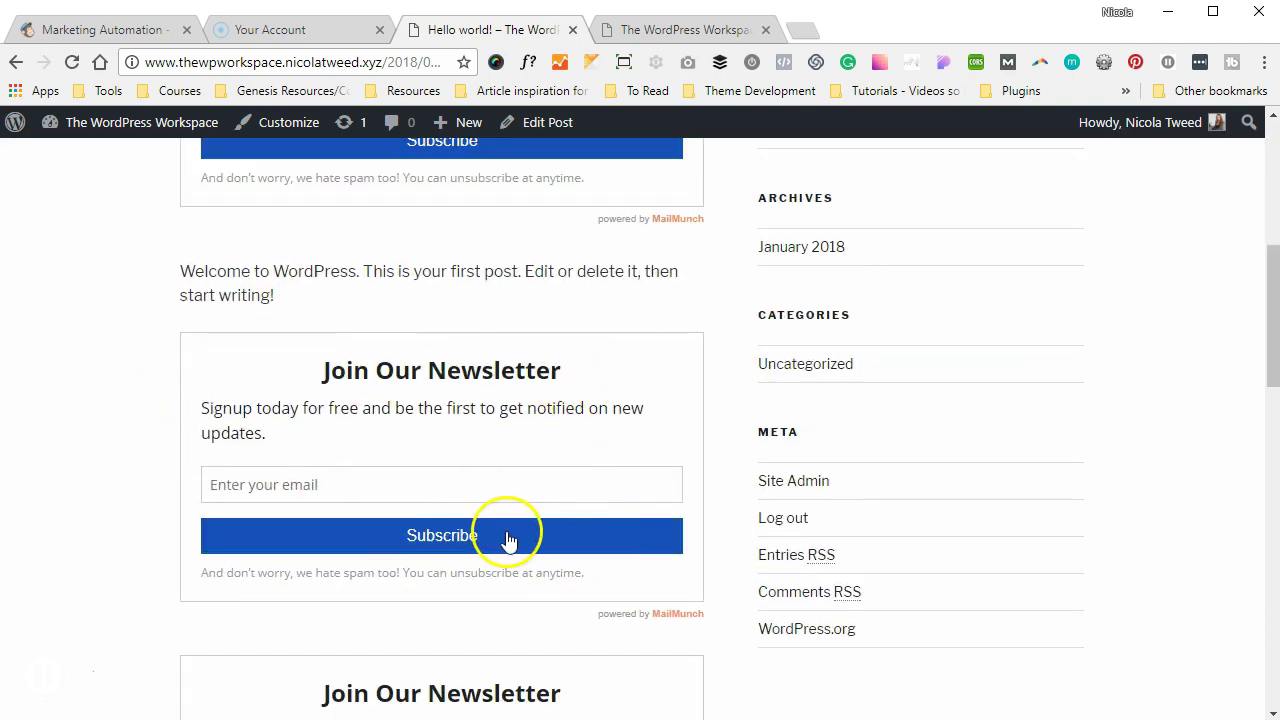
pyautogui.scroll(-3, 509, 535)
pyautogui.scroll(-1, 509, 532)
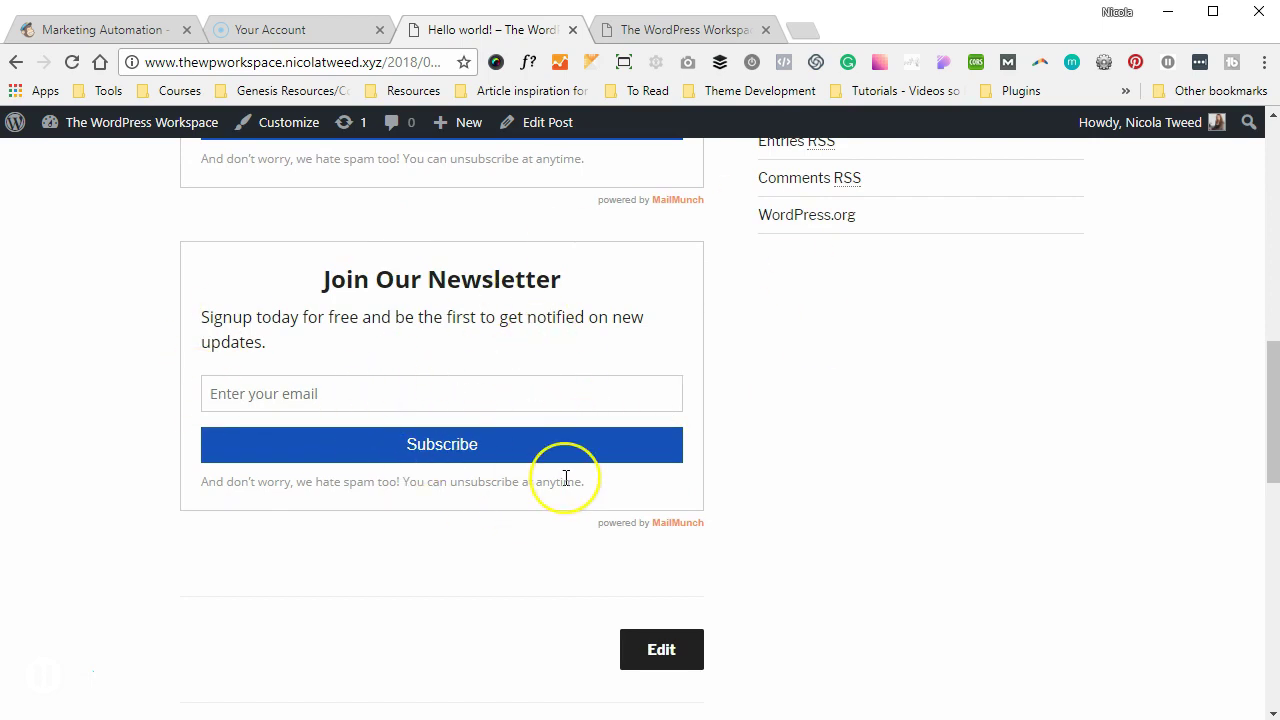
pyautogui.scroll(8, 565, 478)
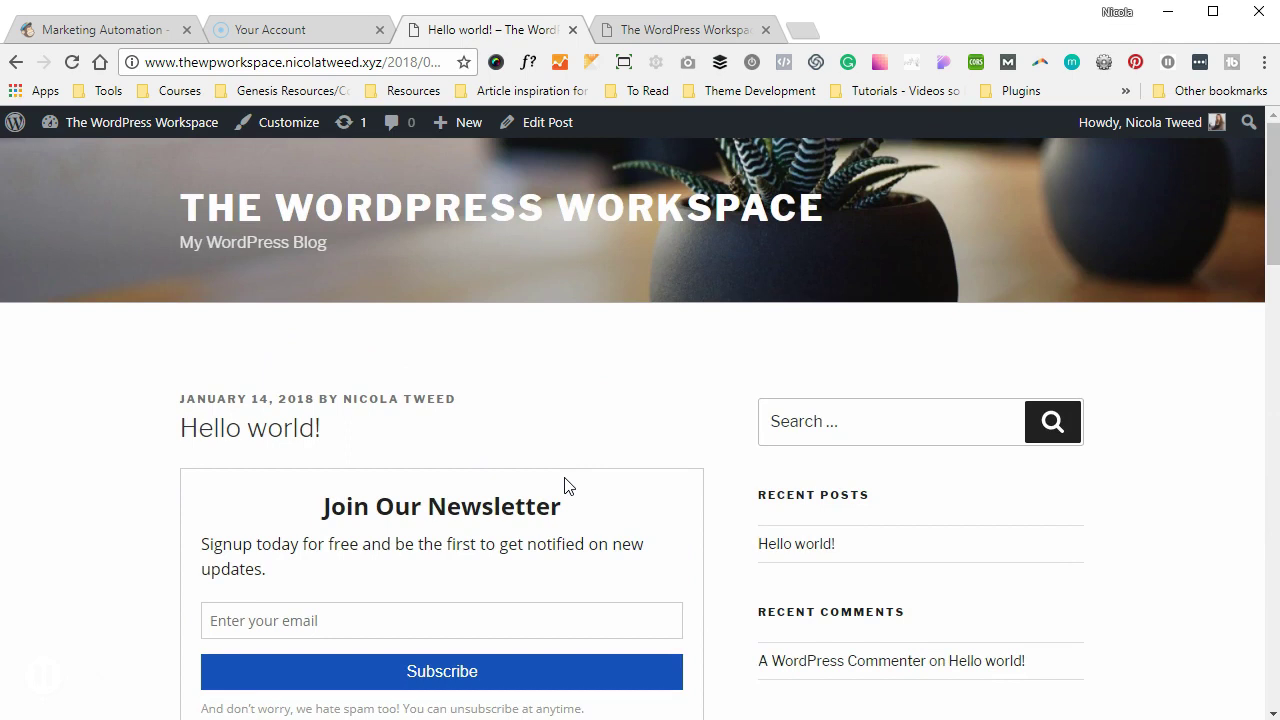
pyautogui.click(128, 158)
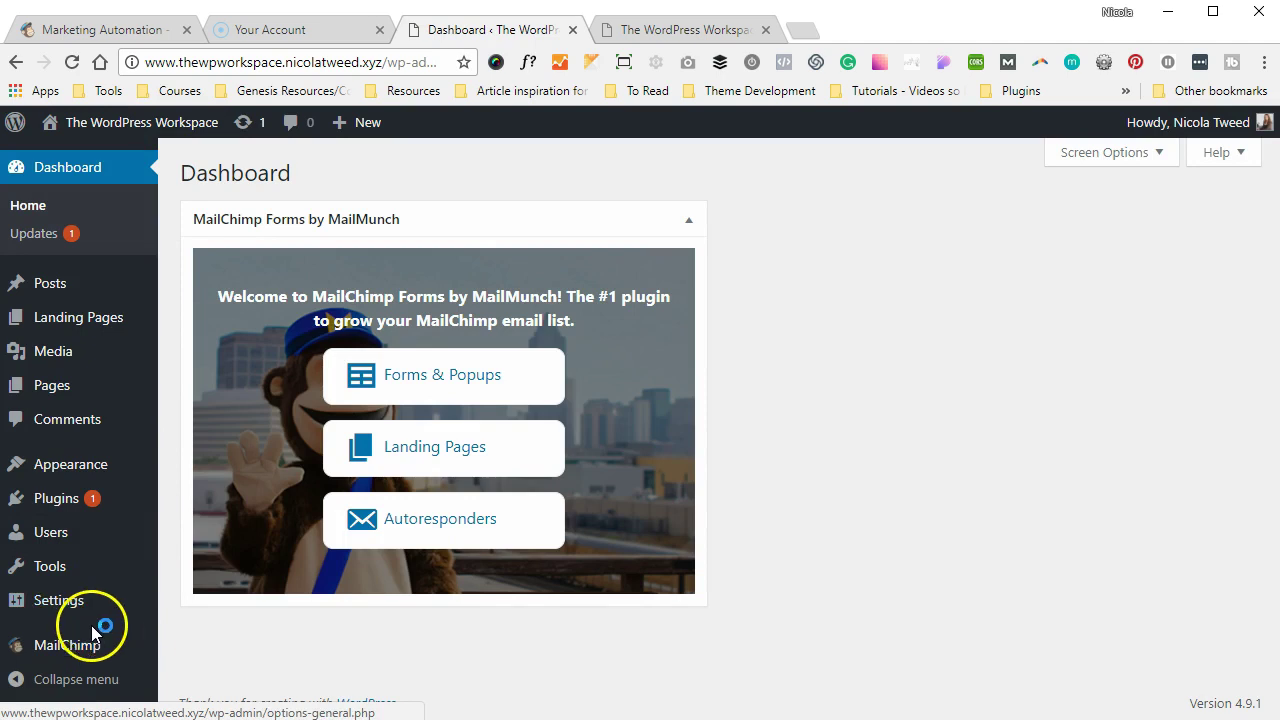
# - Open the SEO Embedded form from MailChimp Forms and go to its Behavior settings
pyautogui.moveTo(88, 645)
pyautogui.click(183, 541)
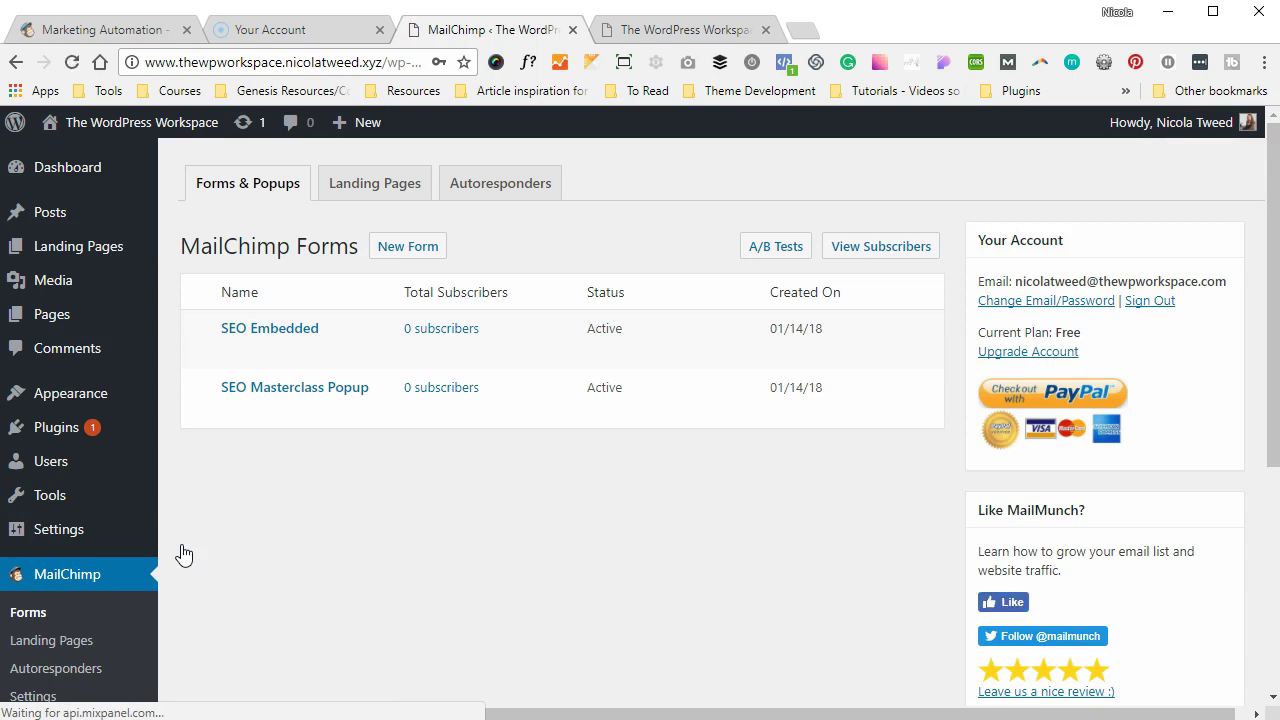
pyautogui.click(237, 358)
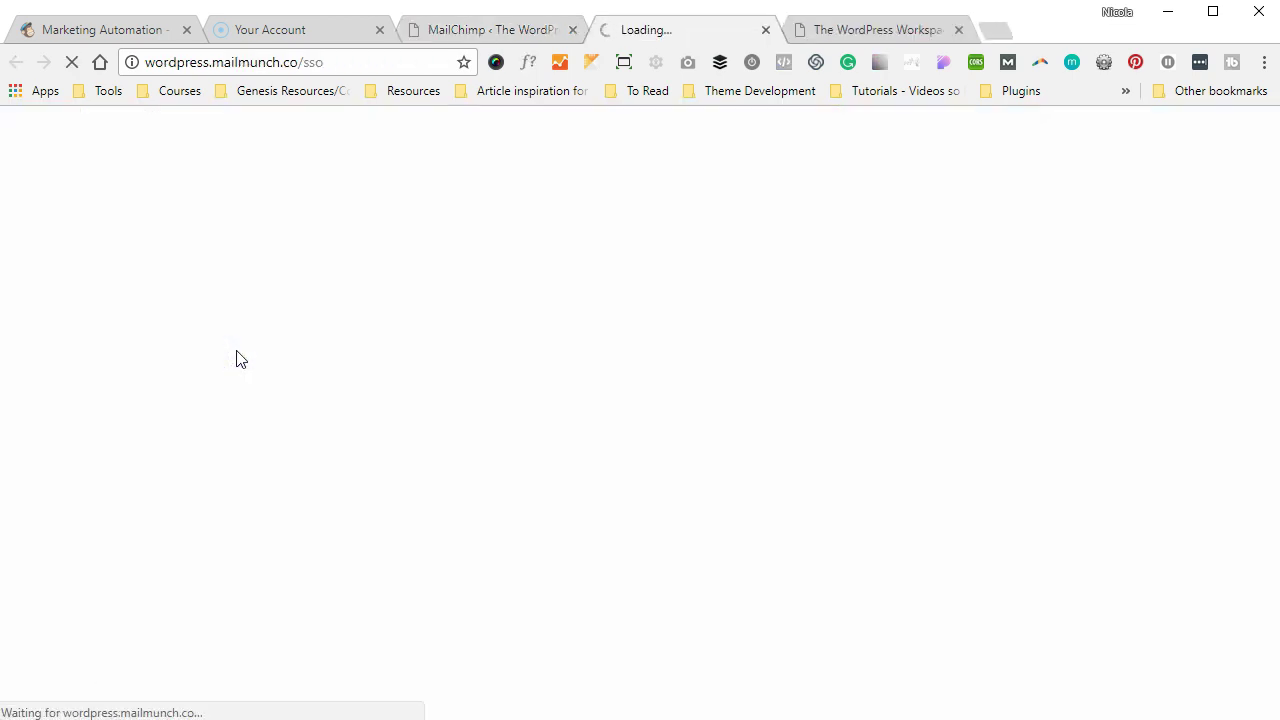
pyautogui.click(455, 198)
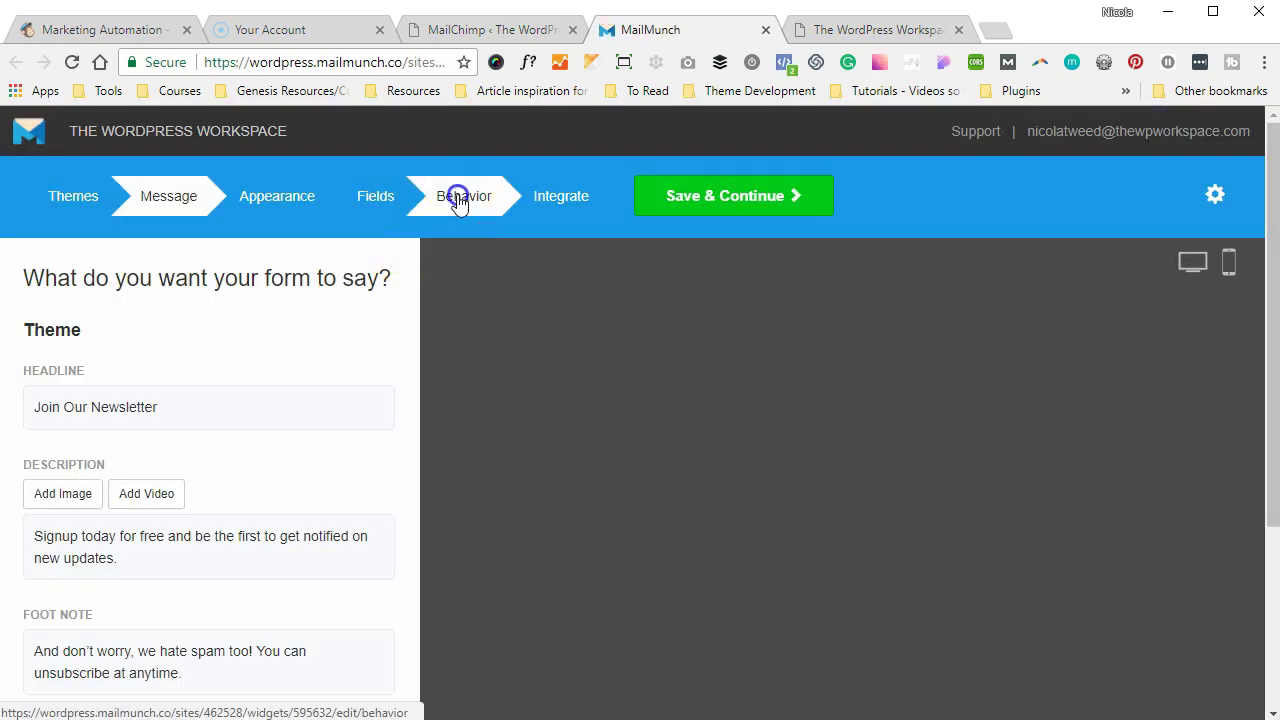
# - Switch off the before, middle and after post placements, then save and continue
pyautogui.click(46, 376)
pyautogui.click(54, 421)
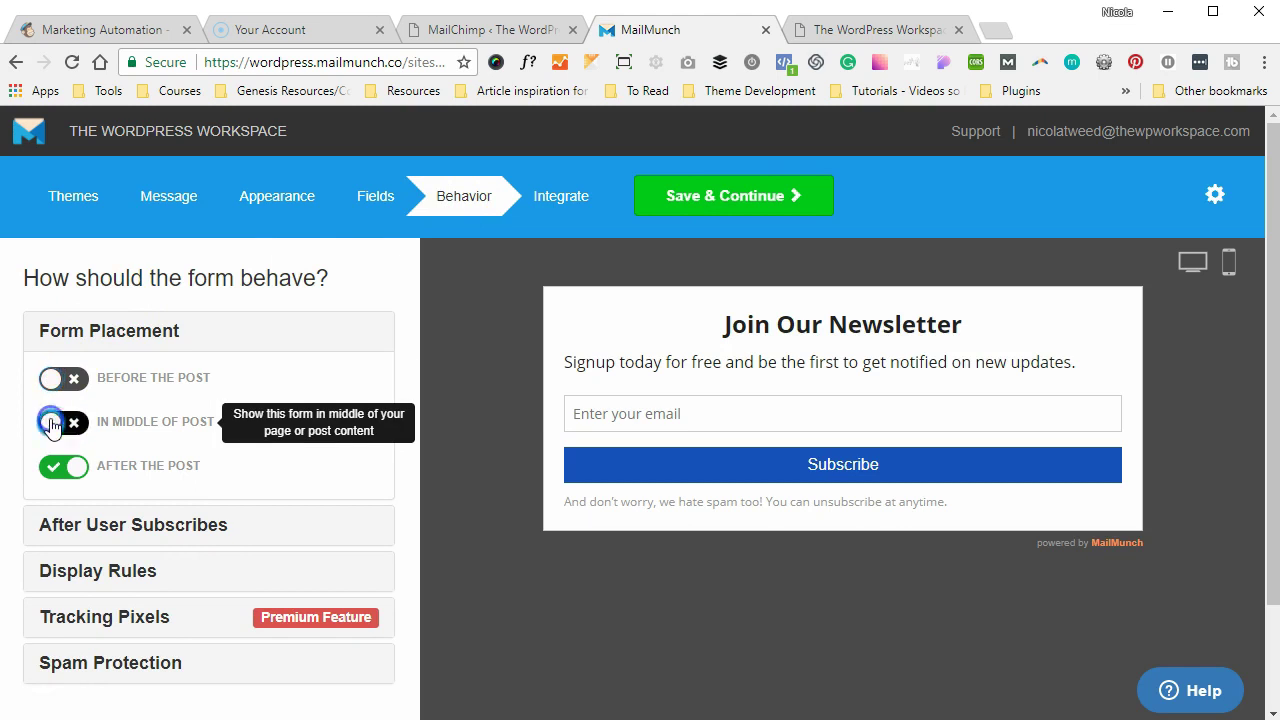
pyautogui.click(58, 470)
pyautogui.click(695, 212)
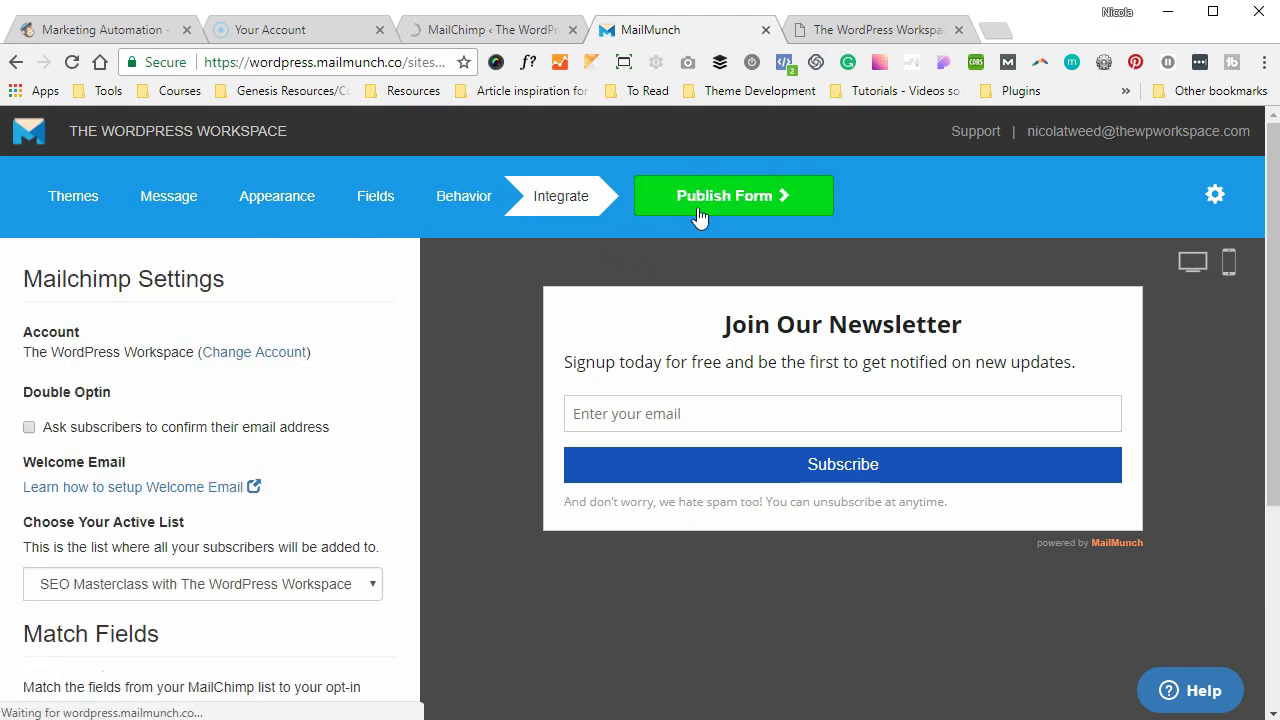
pyautogui.click(705, 203)
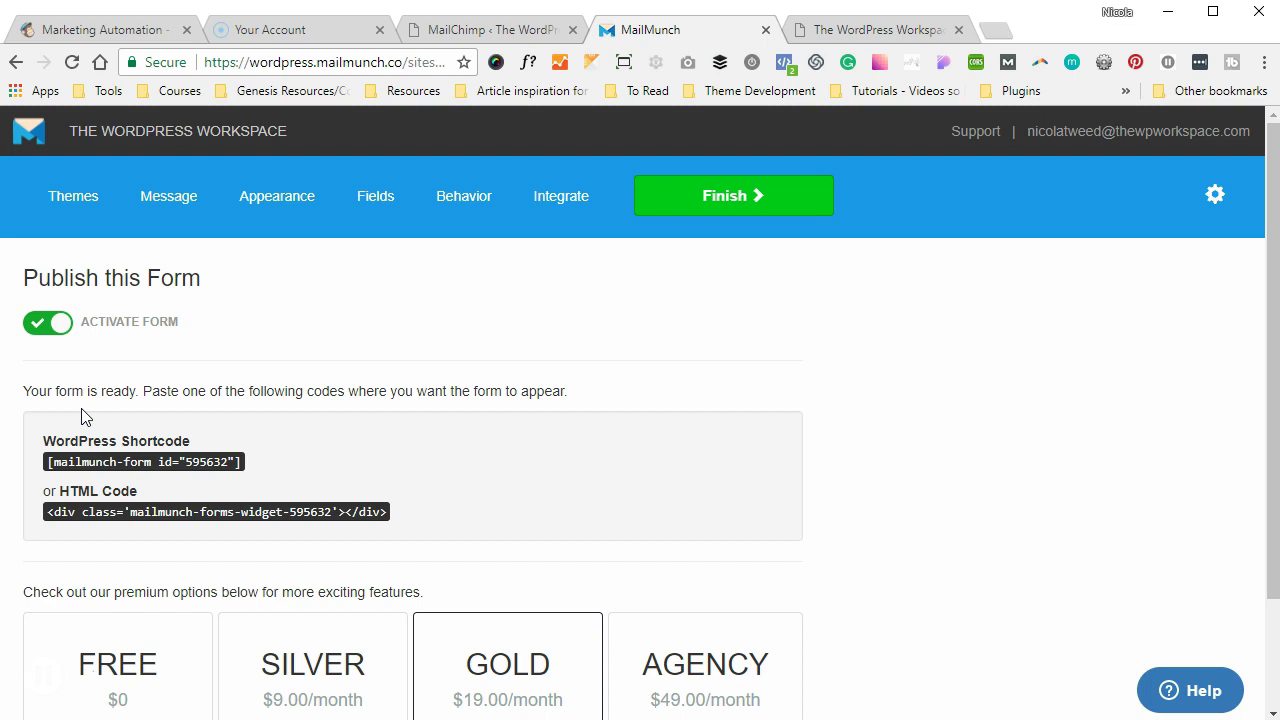
# - Select the form's WordPress shortcode text, then go back to the WordPress admin tab
pyautogui.click(224, 465)
pyautogui.moveTo(224, 465); pyautogui.dragTo(57, 461)
pyautogui.hotkey('ctrl', 'c')
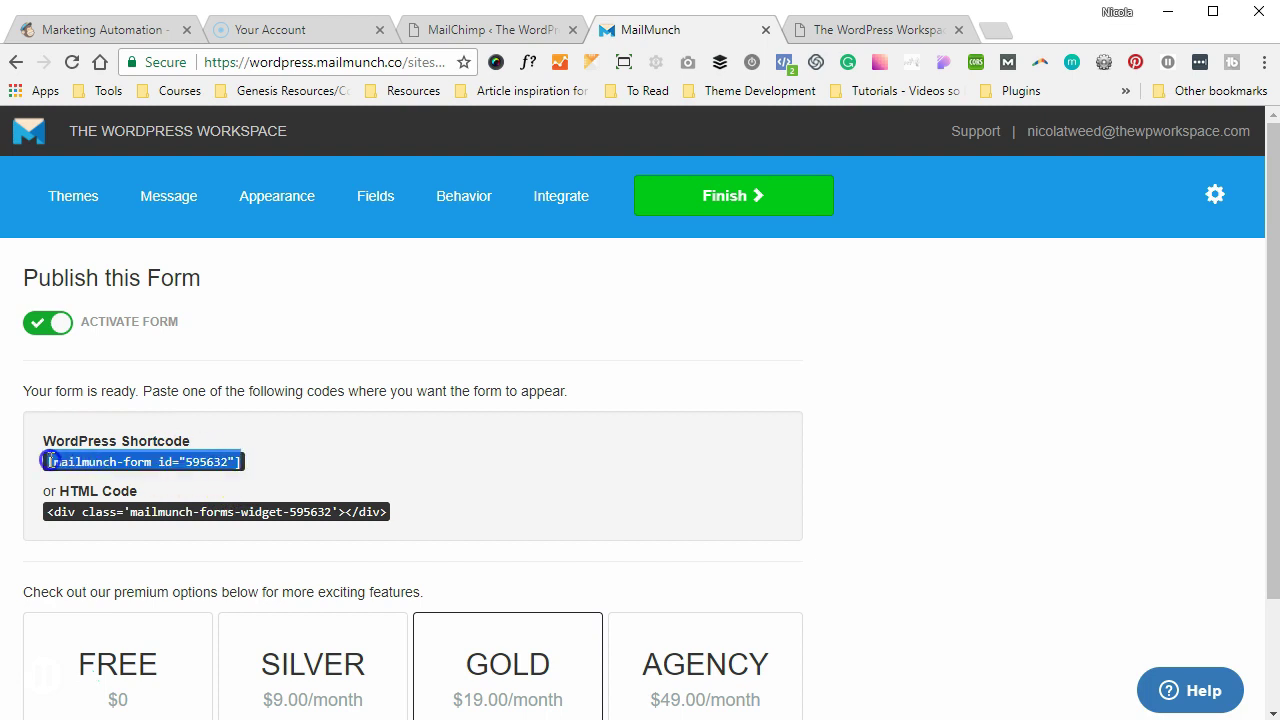
pyautogui.click(452, 29)
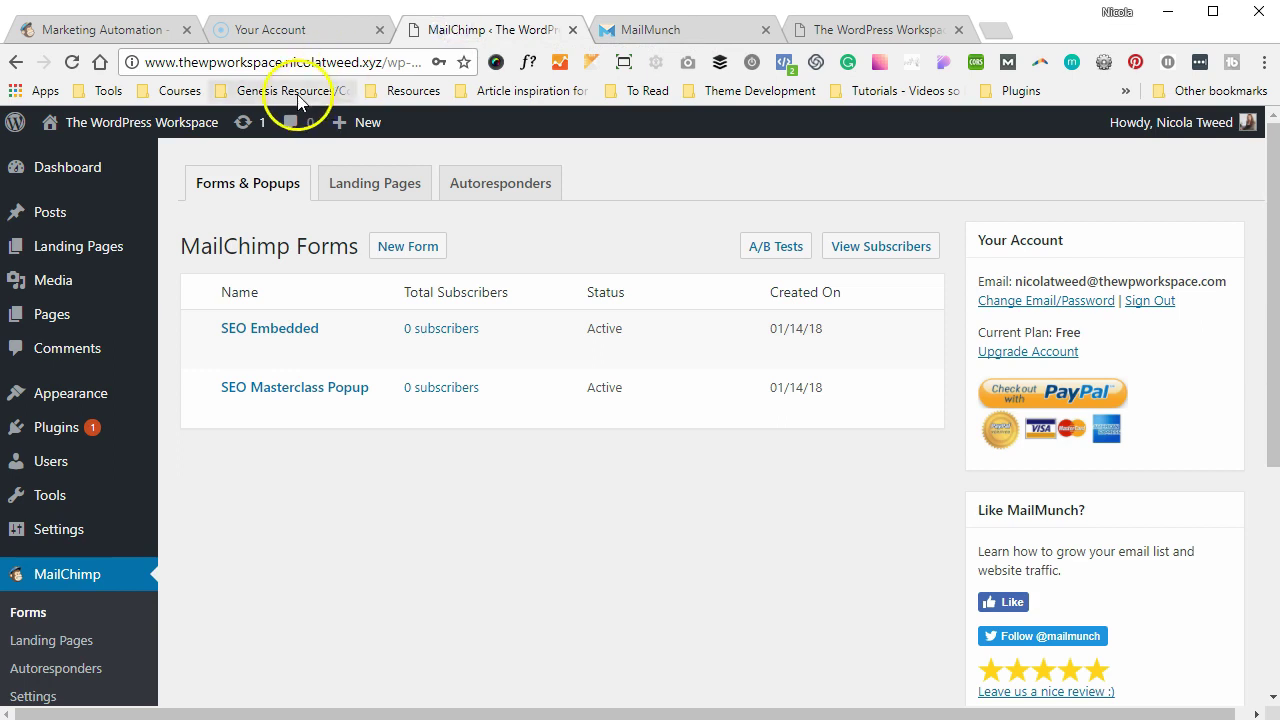
# - Paste the [mailmunch-form id="595632"] shortcode on a new line in Hello world! and update the post
pyautogui.moveTo(116, 222)
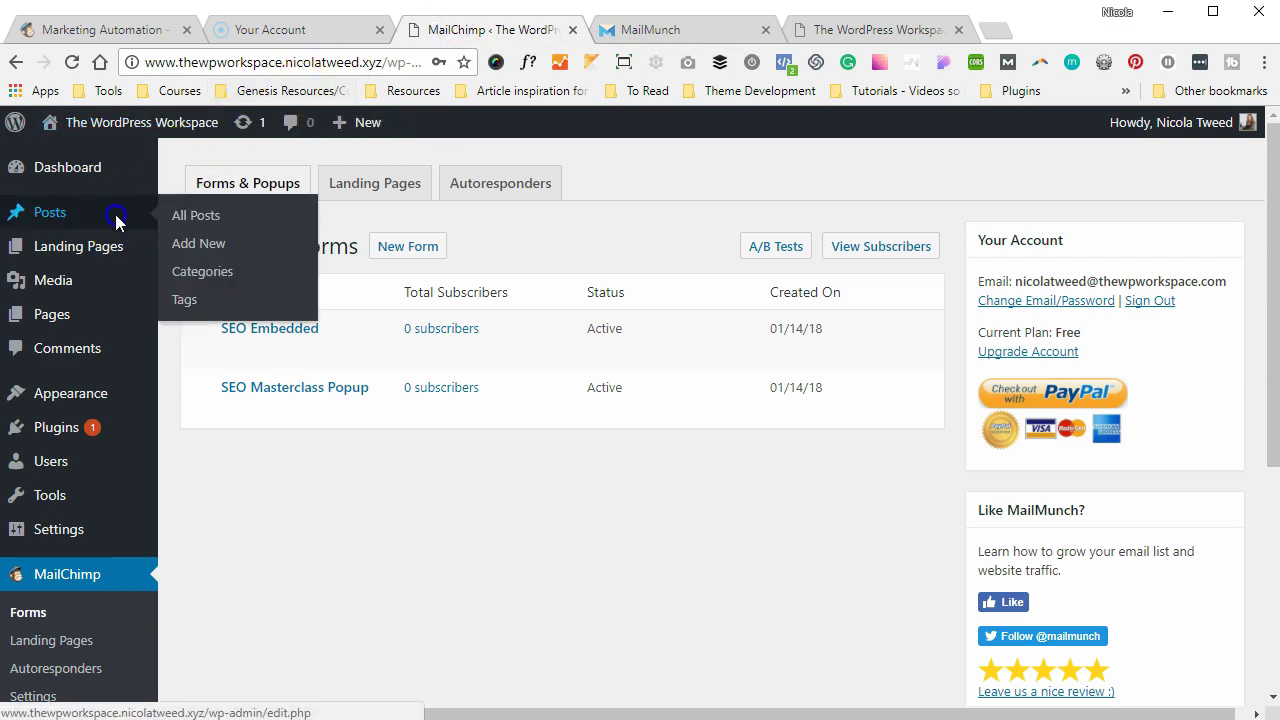
pyautogui.click(181, 222)
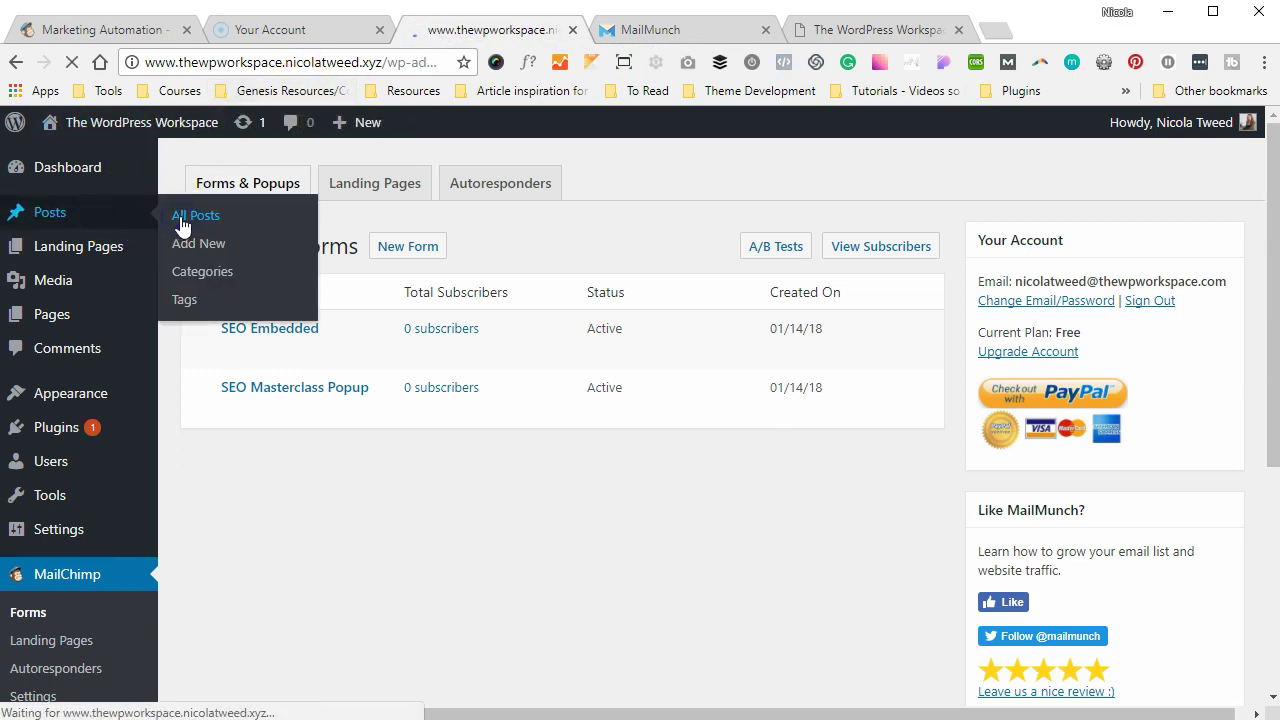
pyautogui.click(235, 338)
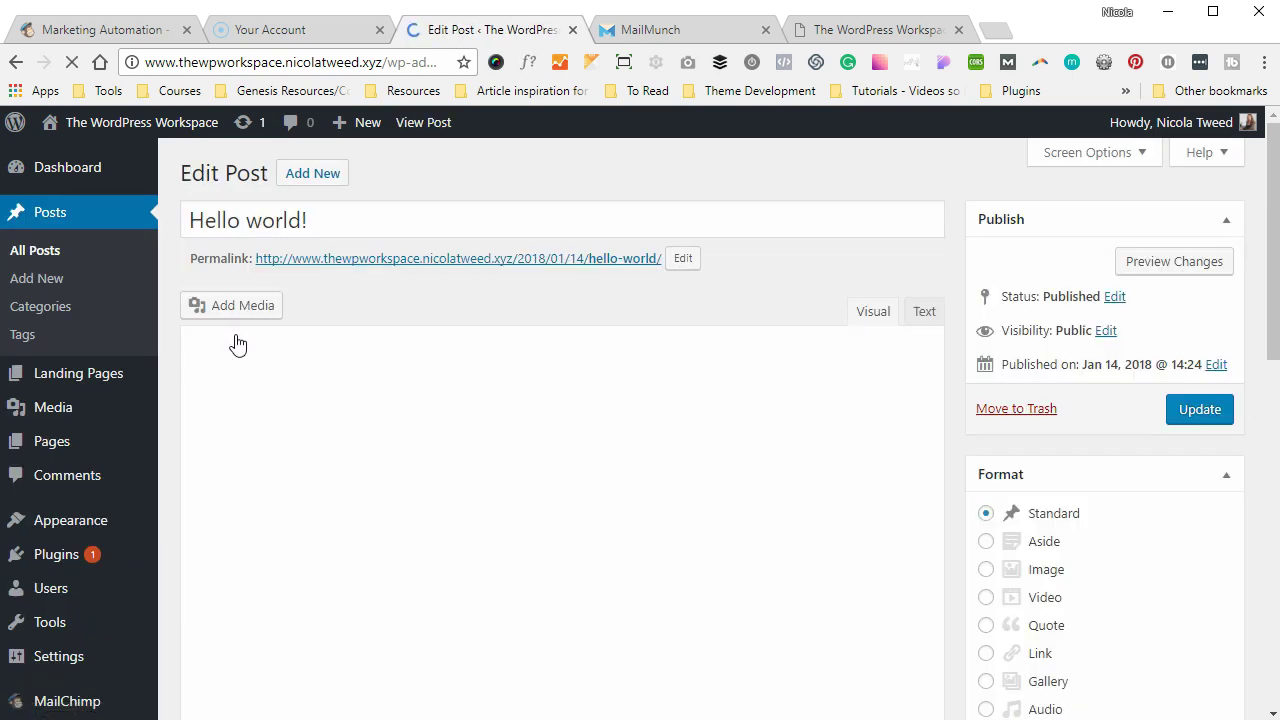
pyautogui.click(434, 456)
pyautogui.press('Return')
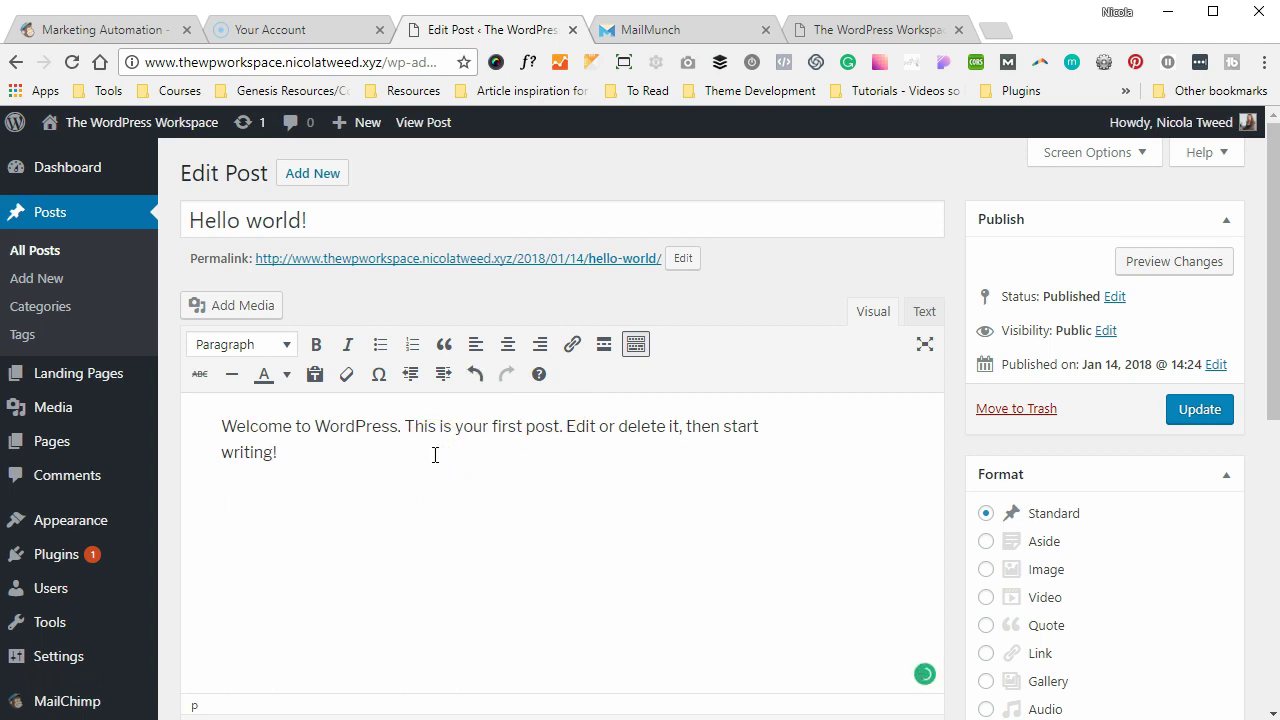
pyautogui.hotkey('ctrl', 'v')
pyautogui.click(1190, 412)
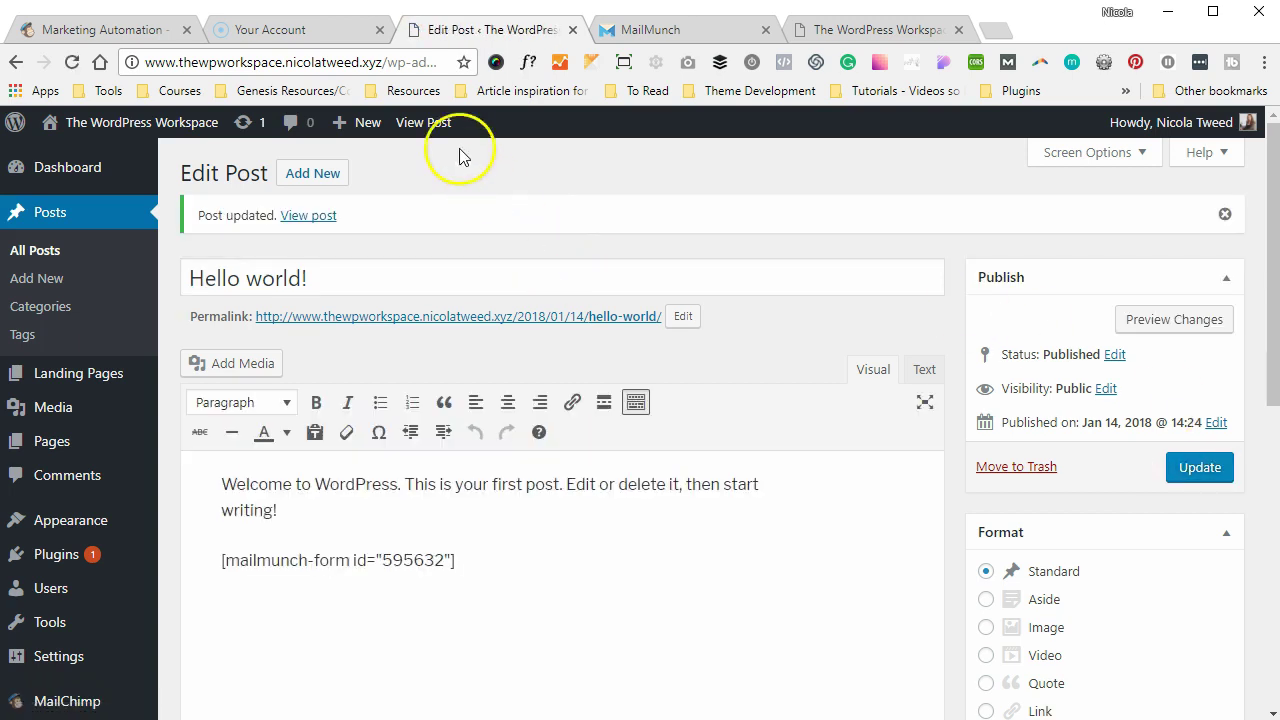
# - View the published post to check the Join Our Newsletter box, then return to MailMunch
pyautogui.click(436, 124)
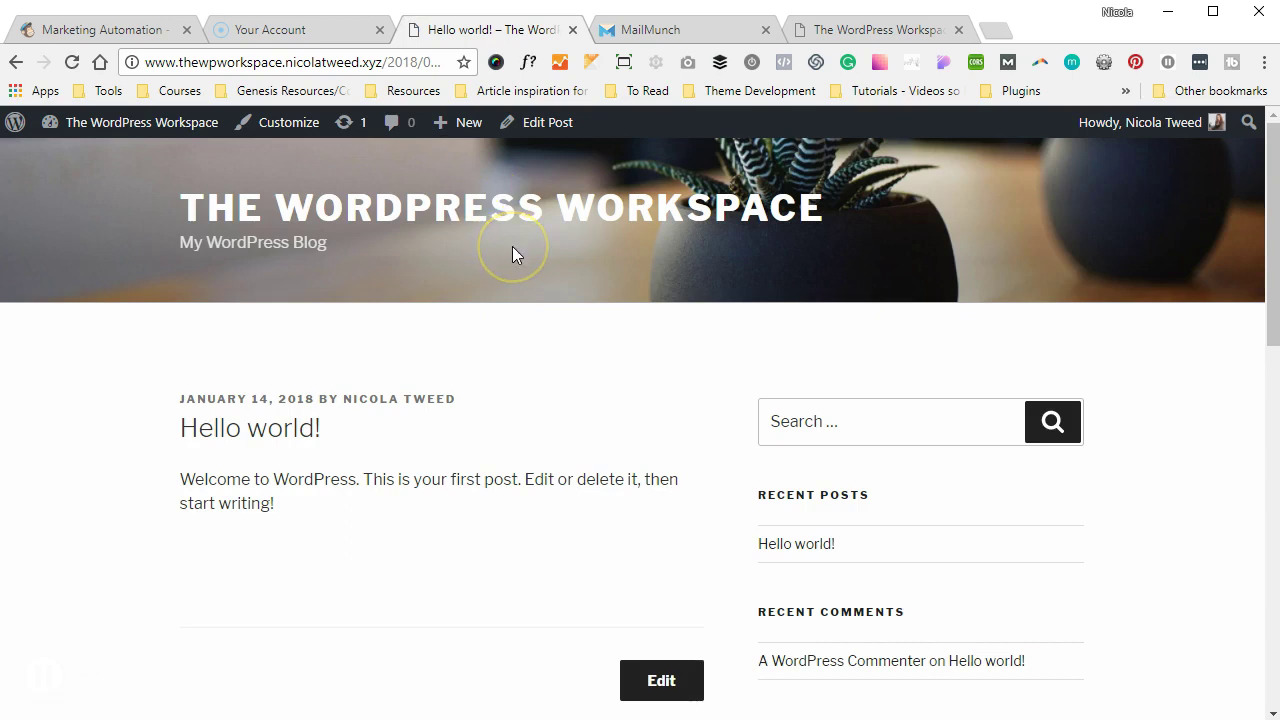
pyautogui.scroll(-1, 512, 246)
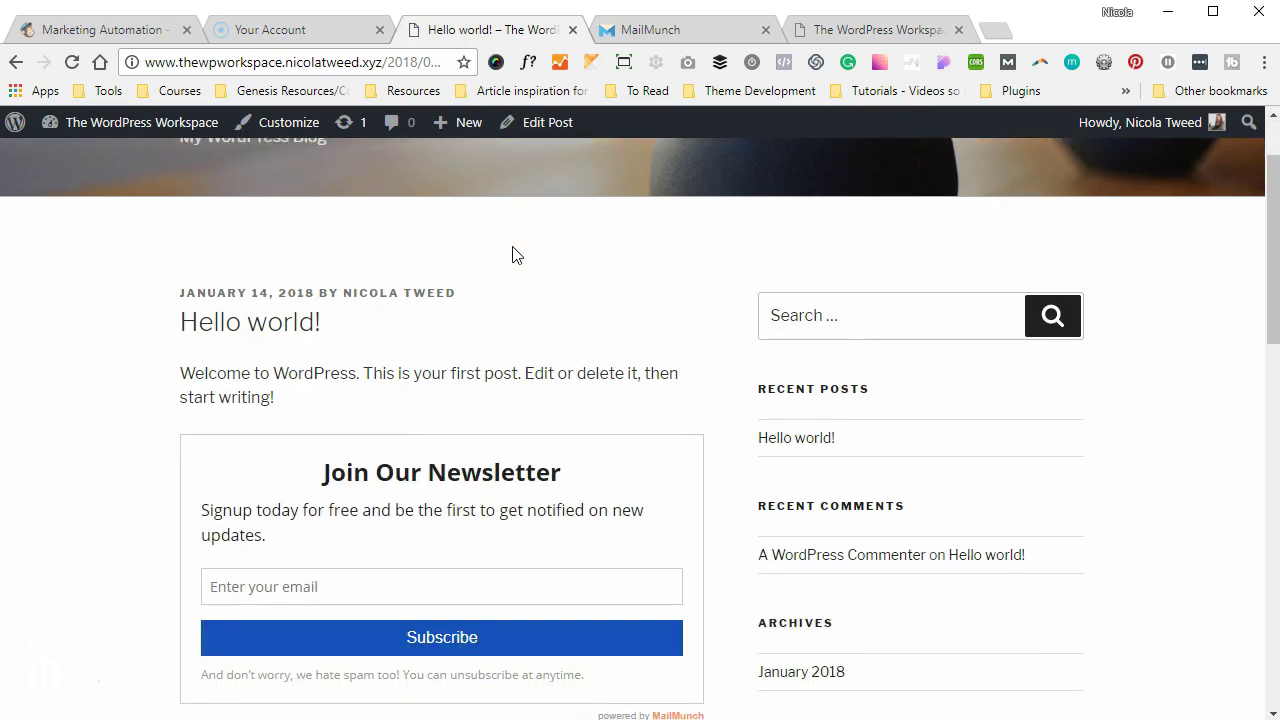
pyautogui.scroll(-3, 512, 255)
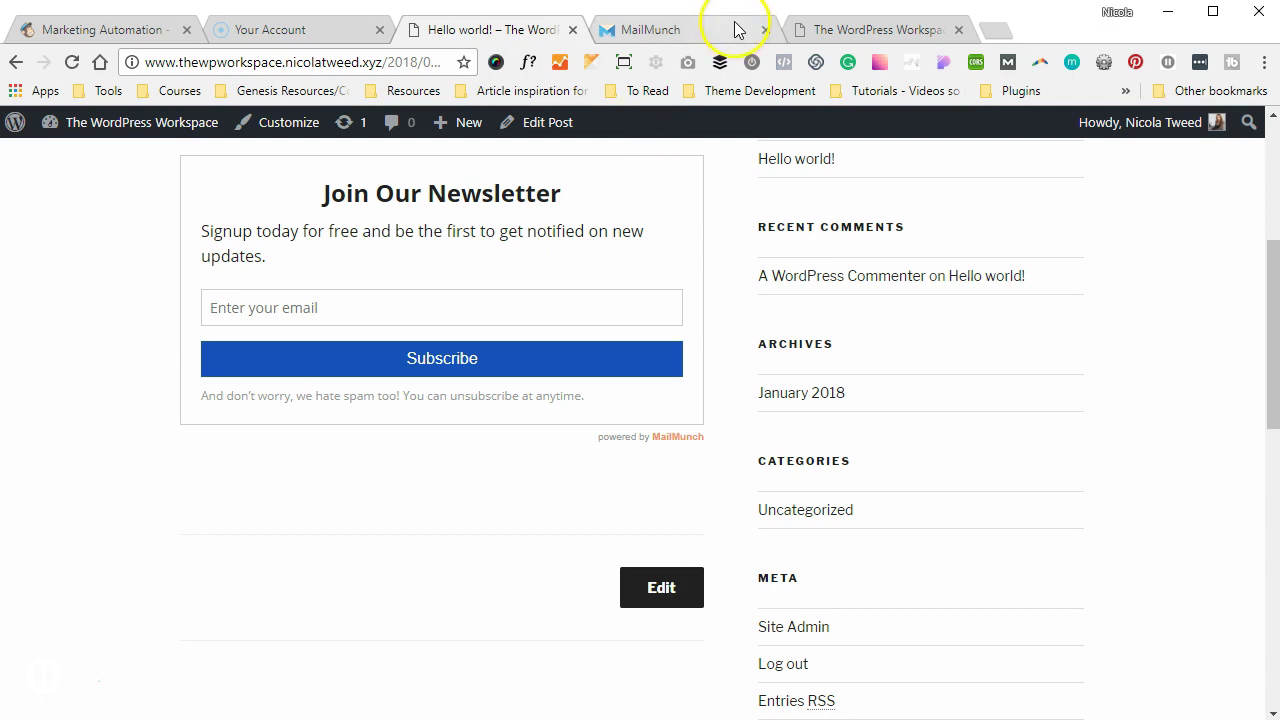
pyautogui.click(732, 27)
# - Review the form's Behavior sections: display rules, after-subscribe settings and placement options
pyautogui.click(490, 199)
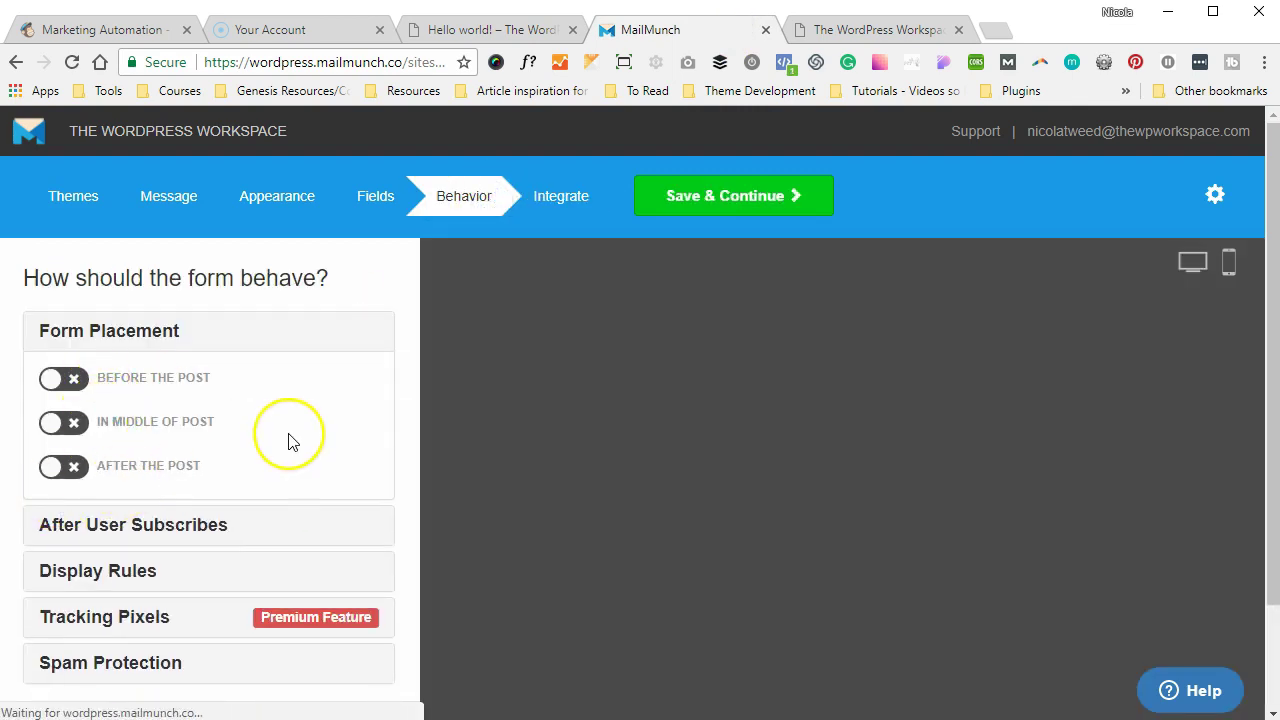
pyautogui.scroll(-1, 289, 440)
pyautogui.click(191, 515)
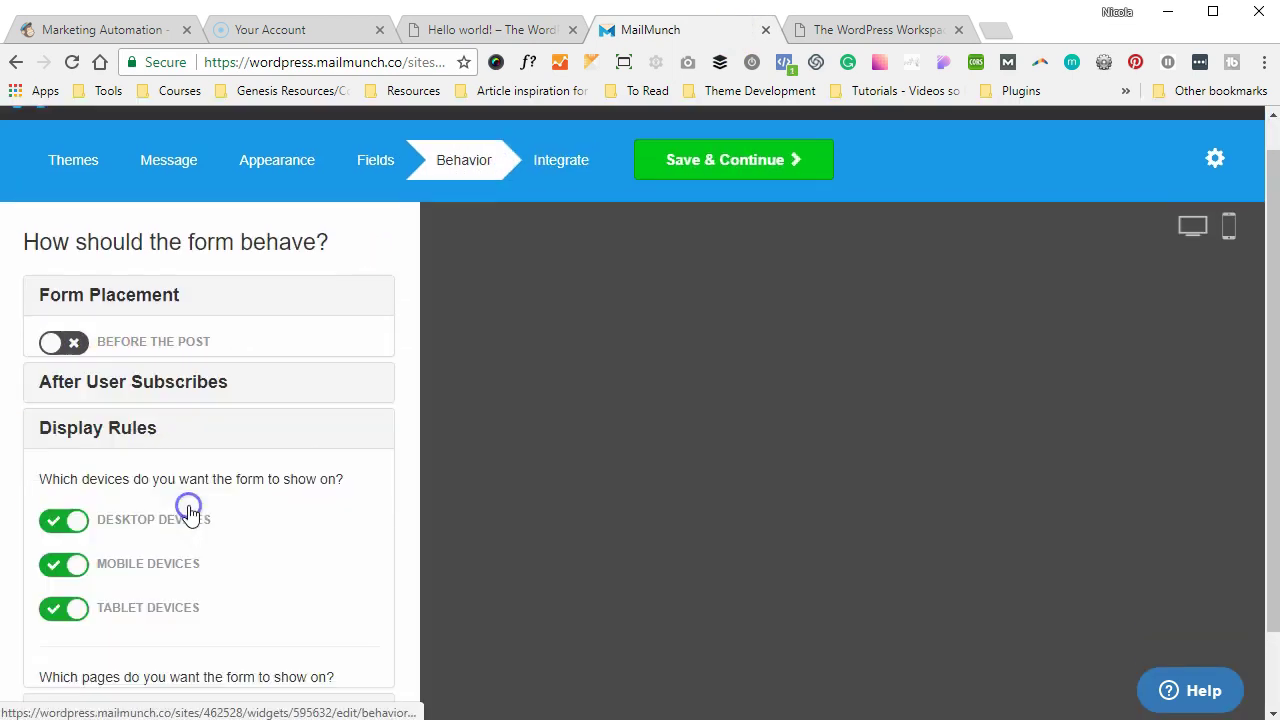
pyautogui.scroll(1, 246, 491)
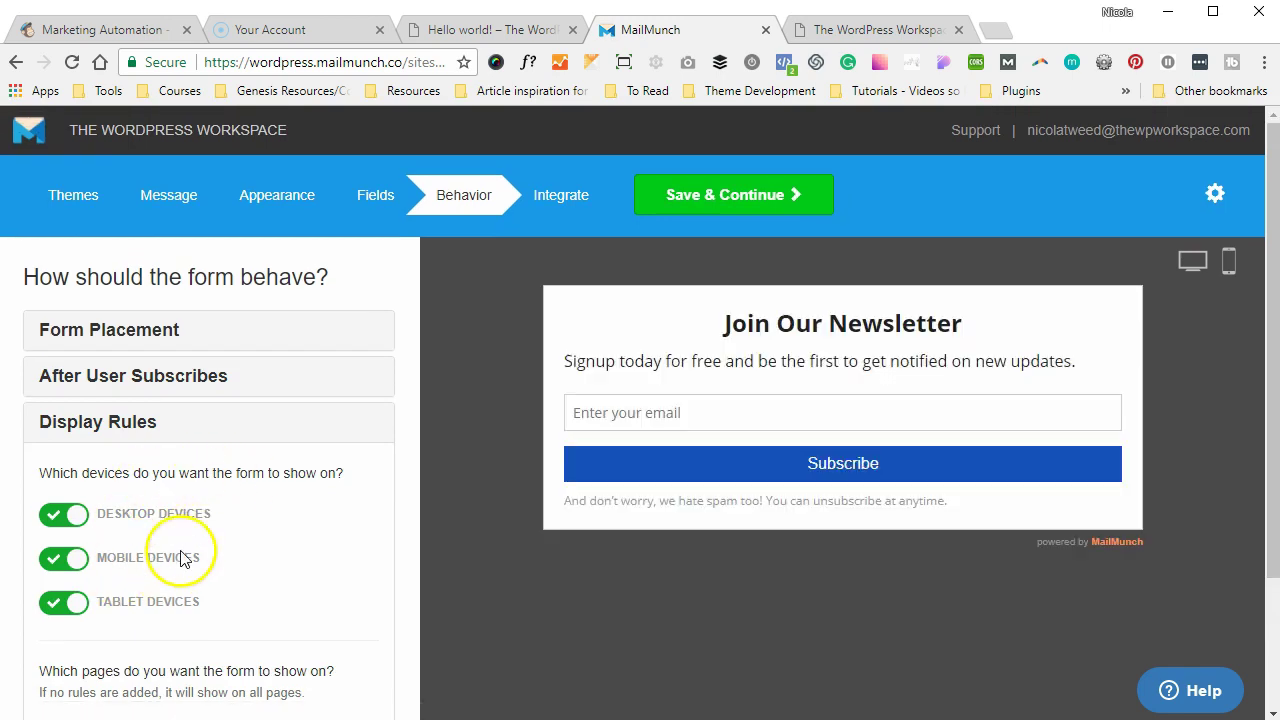
pyautogui.click(182, 396)
pyautogui.click(185, 336)
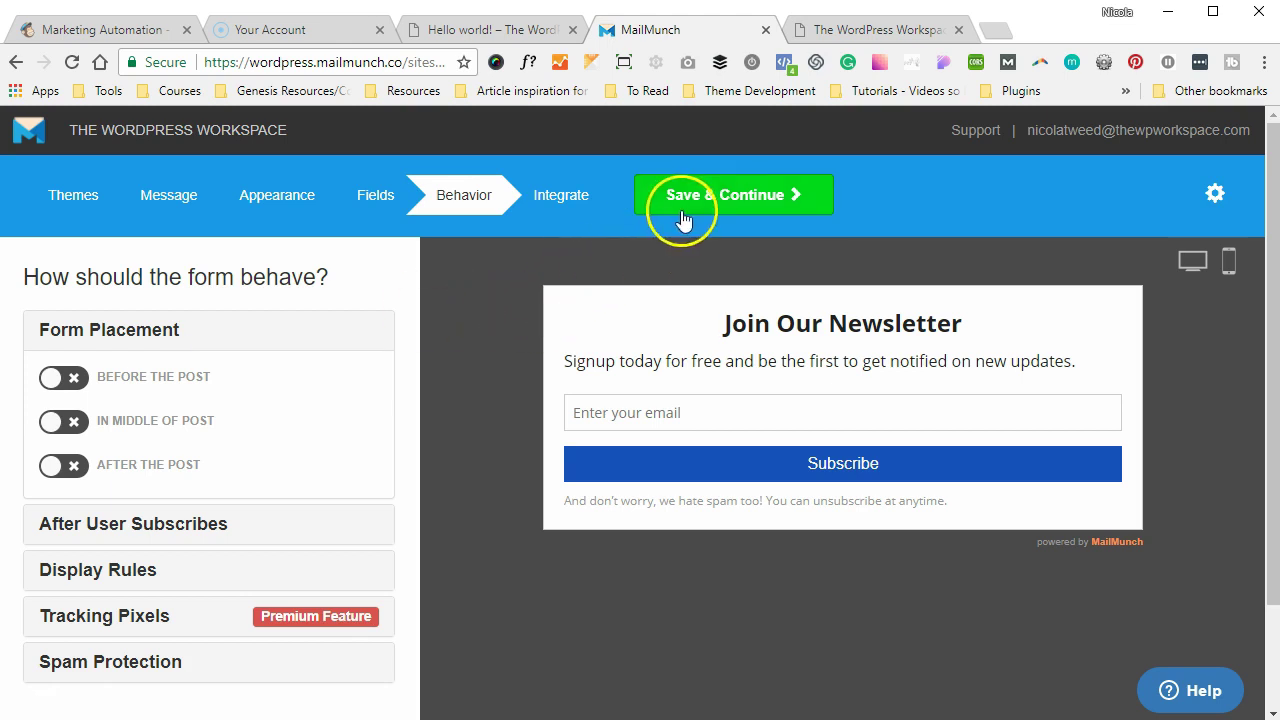
pyautogui.scroll(-2, 260, 395)
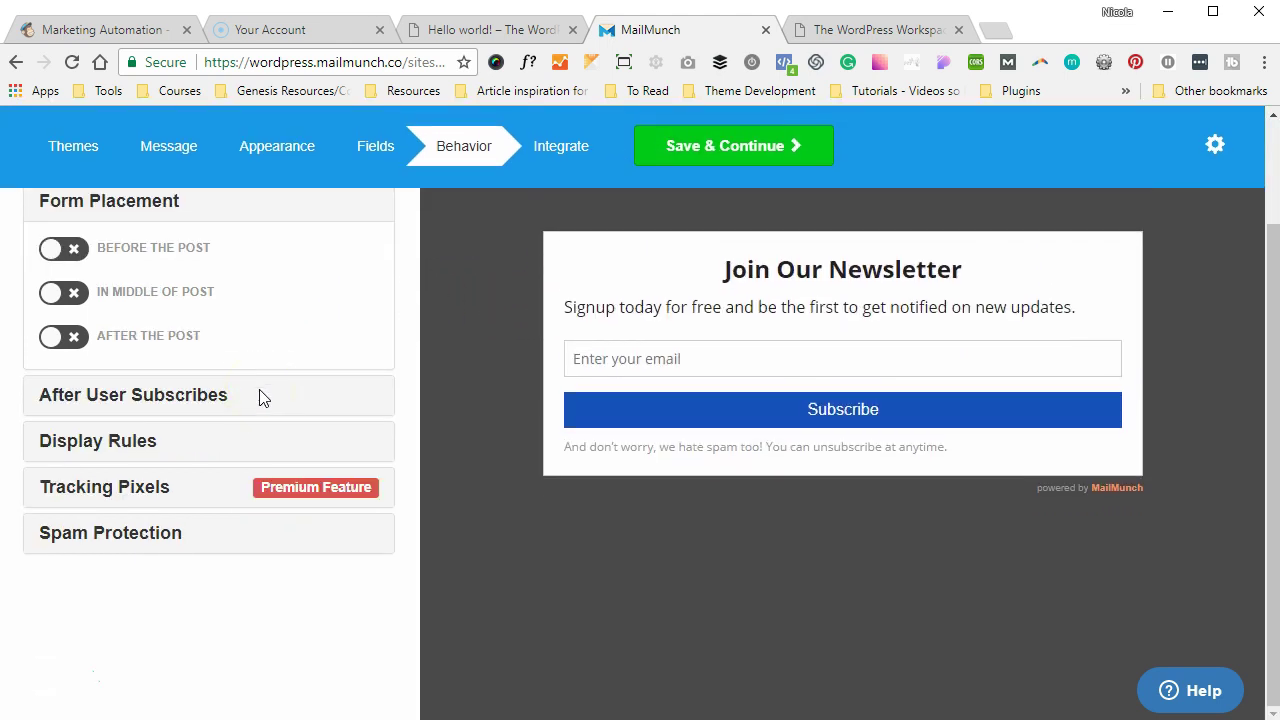
pyautogui.scroll(2, 260, 395)
# - Save the behavior settings, publish and finish the form, and decline the welcome email
pyautogui.click(764, 200)
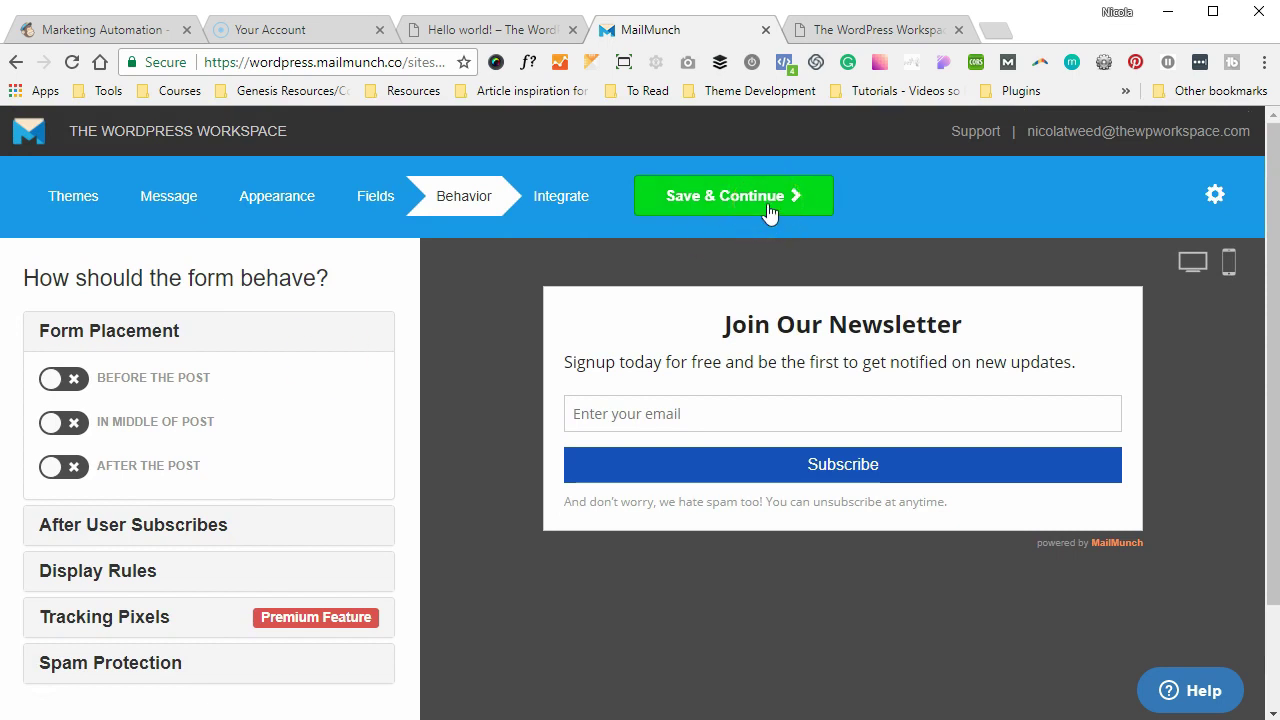
pyautogui.click(768, 205)
pyautogui.click(745, 200)
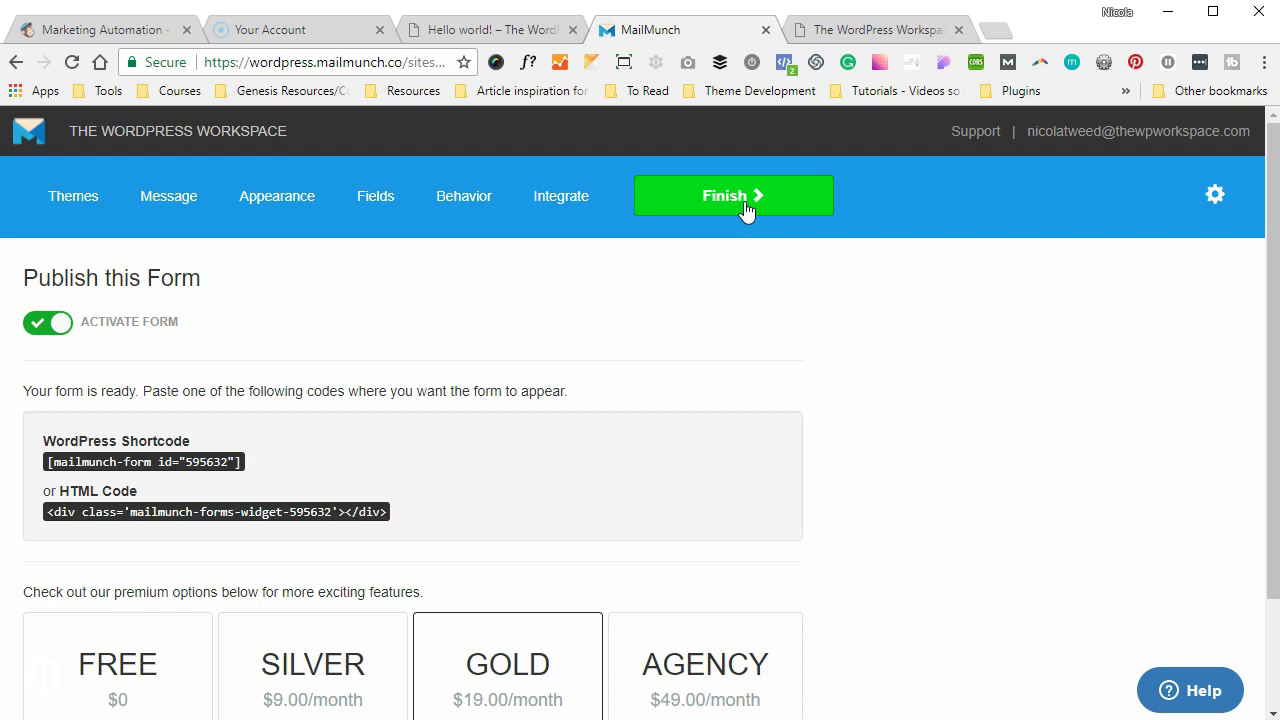
pyautogui.click(745, 203)
pyautogui.click(760, 507)
# - Go from the WordPress dashboard to the MailChimp Landing Pages list
pyautogui.scroll(4, 677, 409)
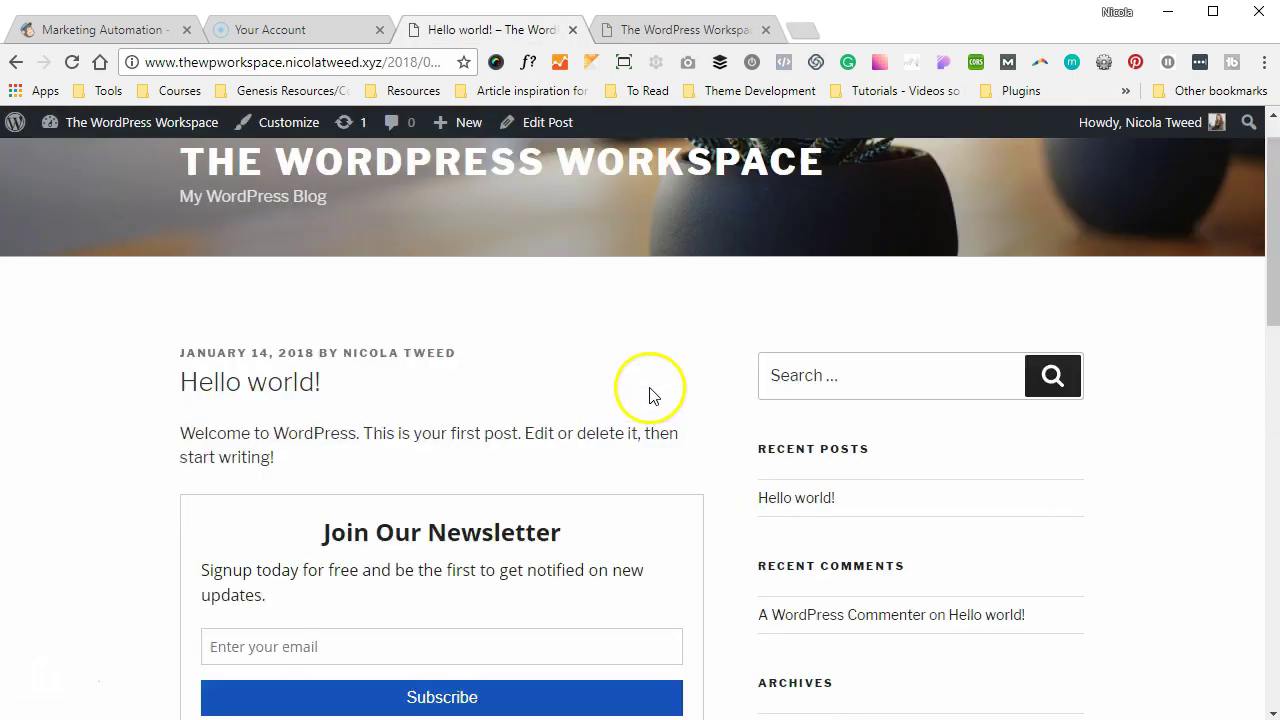
pyautogui.moveTo(120, 122)
pyautogui.click(76, 155)
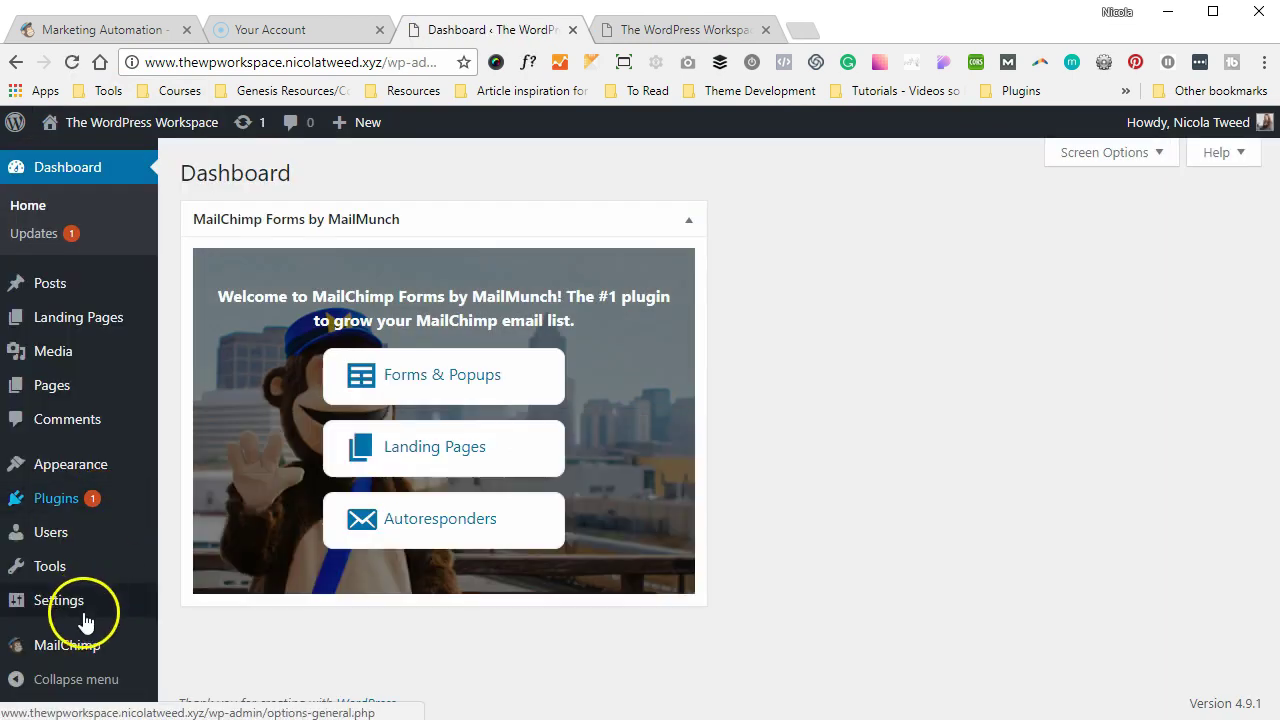
pyautogui.moveTo(68, 645)
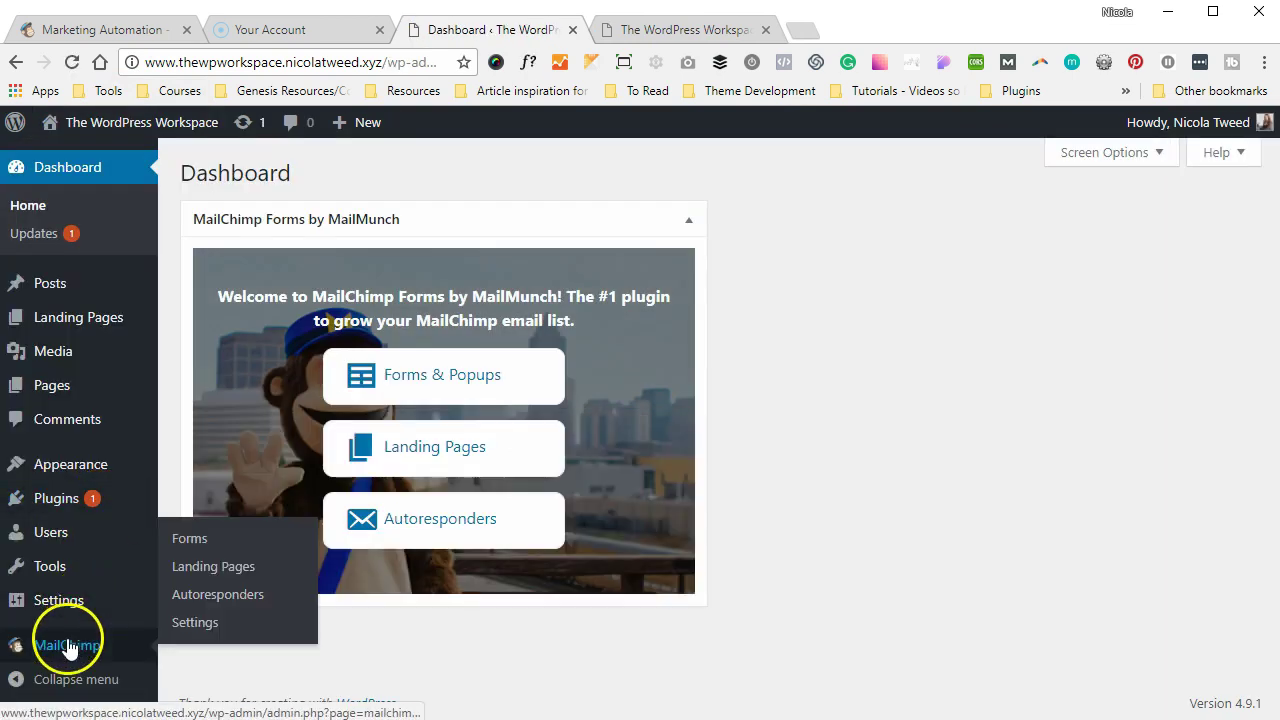
pyautogui.click(213, 539)
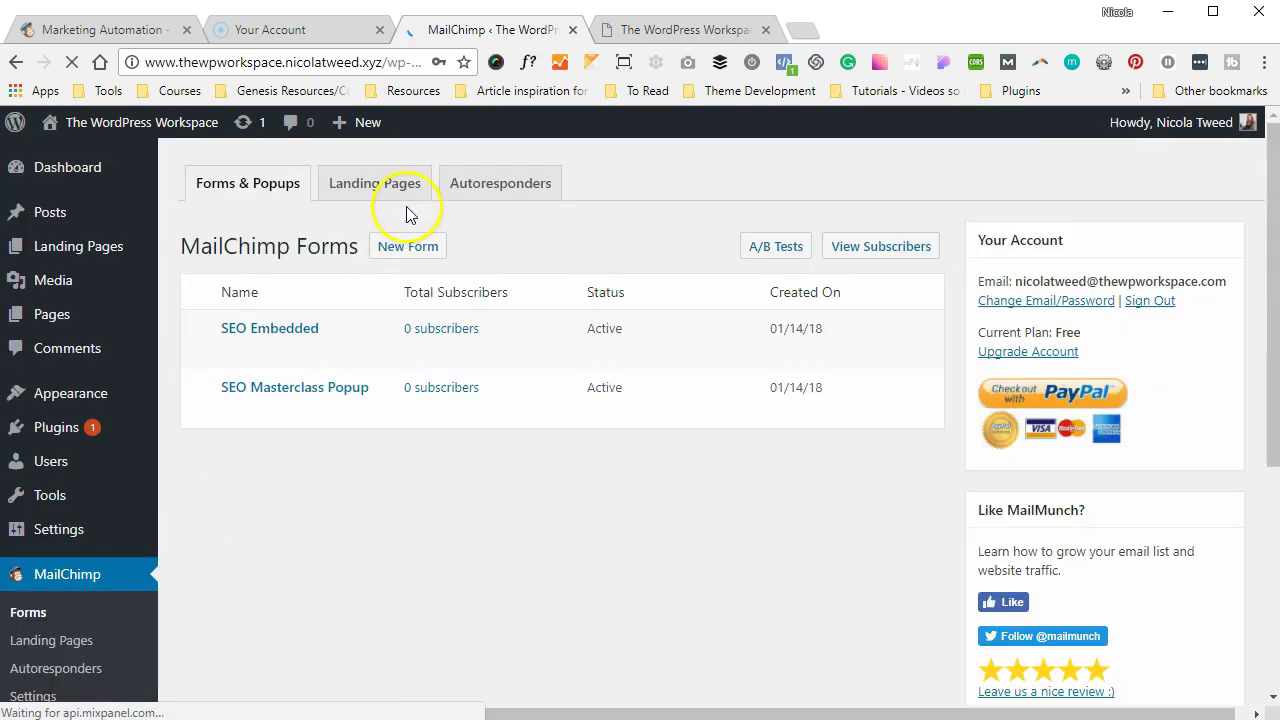
pyautogui.click(401, 193)
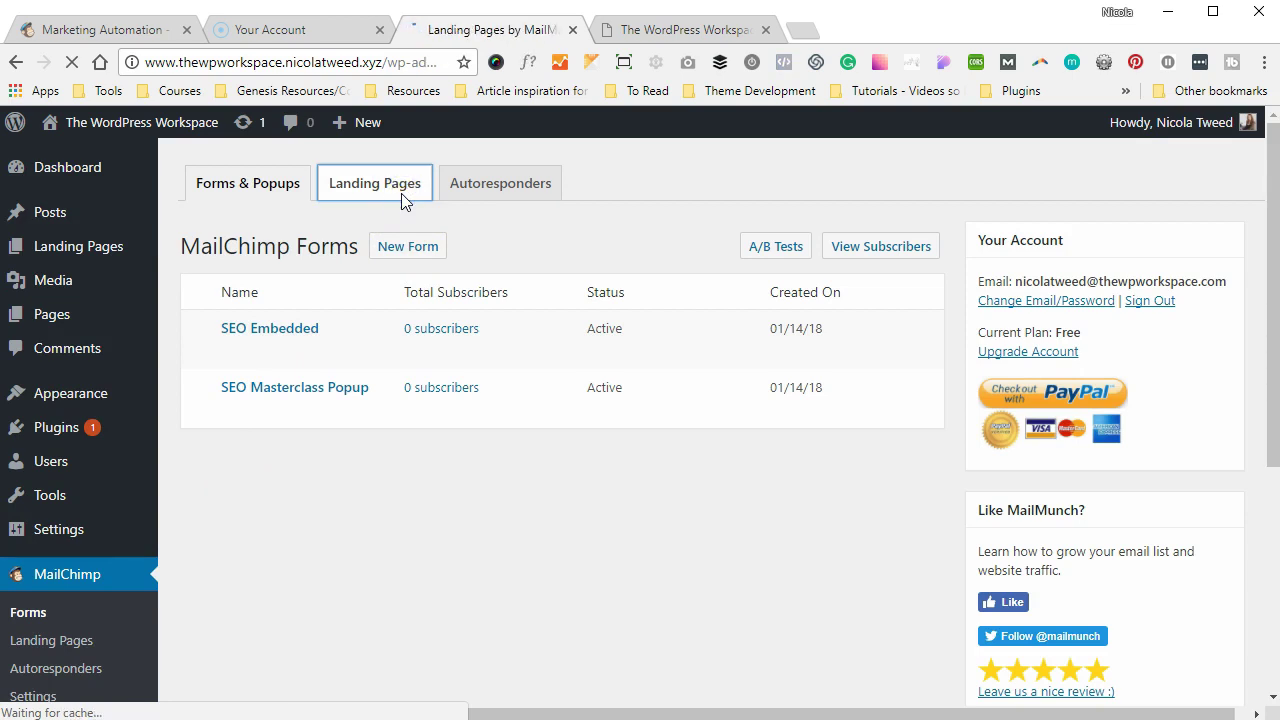
pyautogui.click(462, 235)
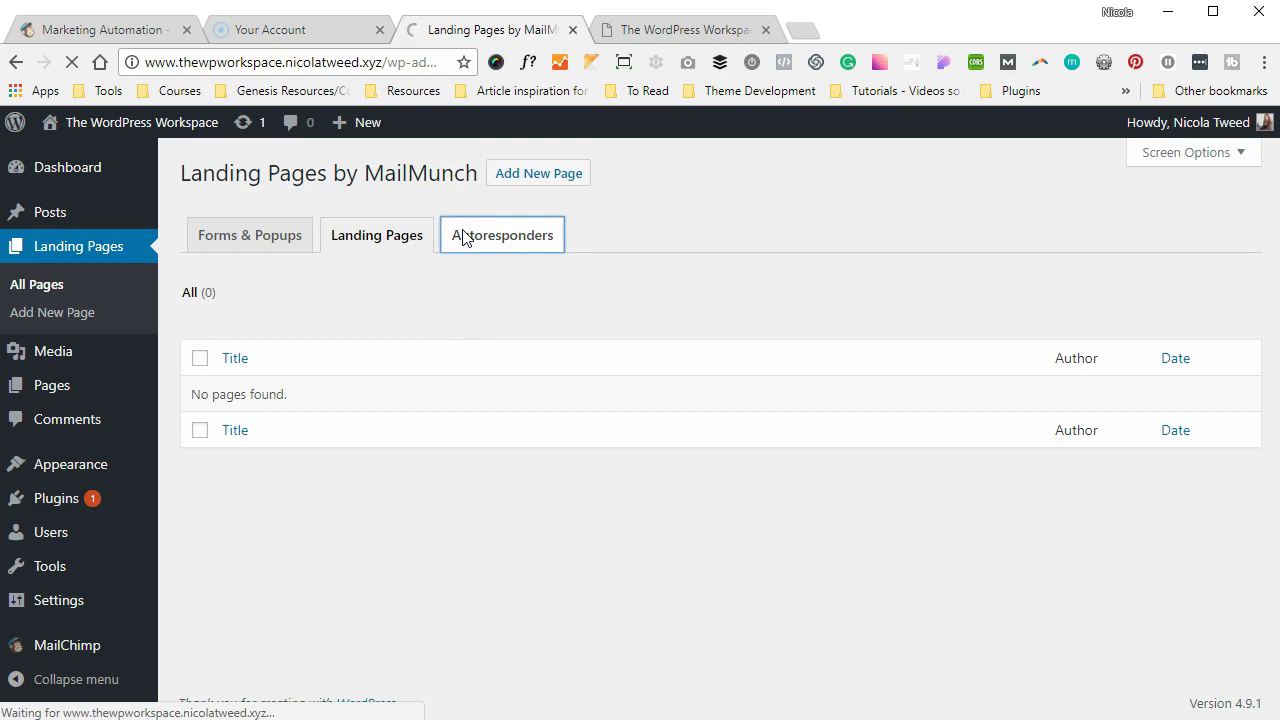
pyautogui.click(378, 195)
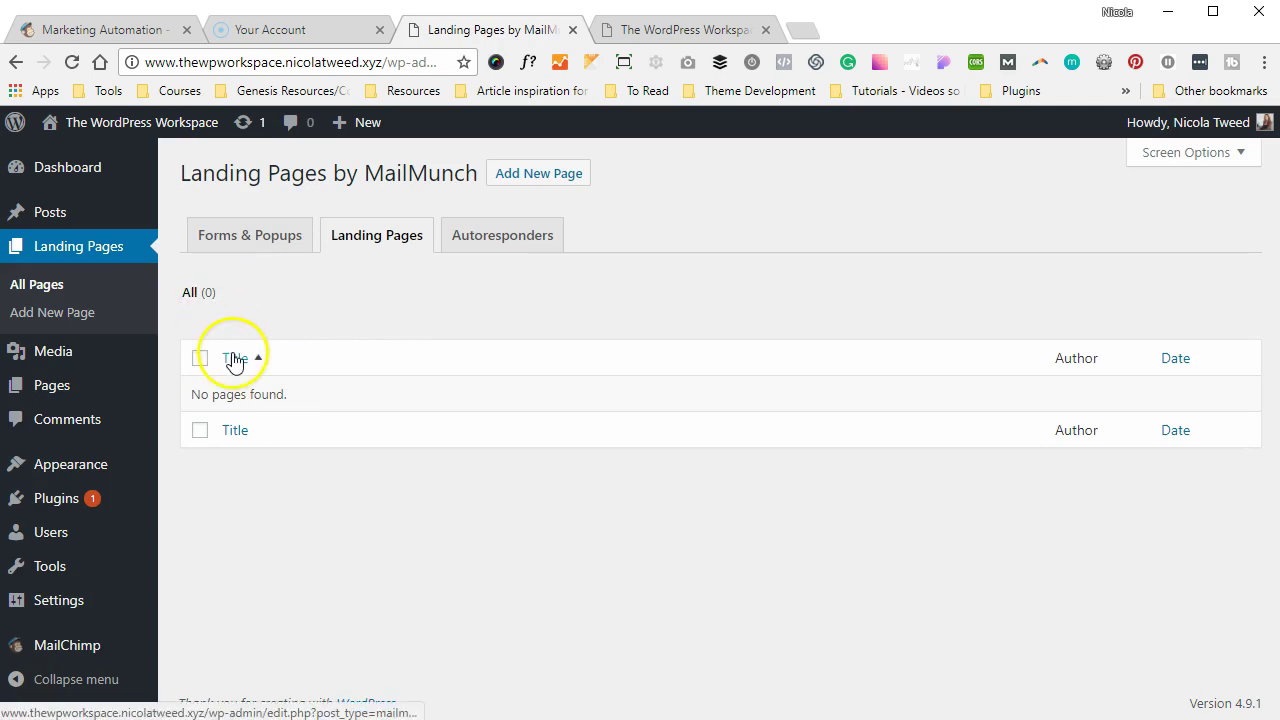
# - Add a new landing page titled 'SEO Landing Page' and create it as a MailMunch page
pyautogui.click(538, 176)
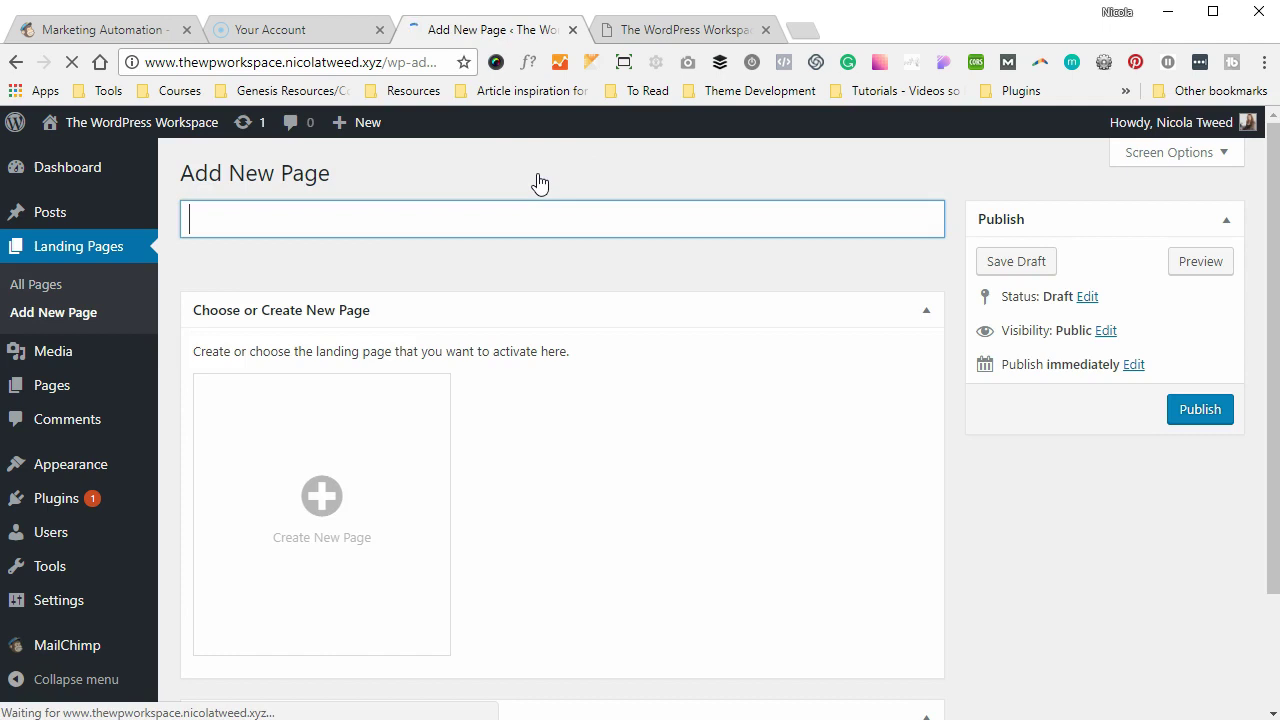
pyautogui.write('SEO Landing Page')
pyautogui.click(354, 463)
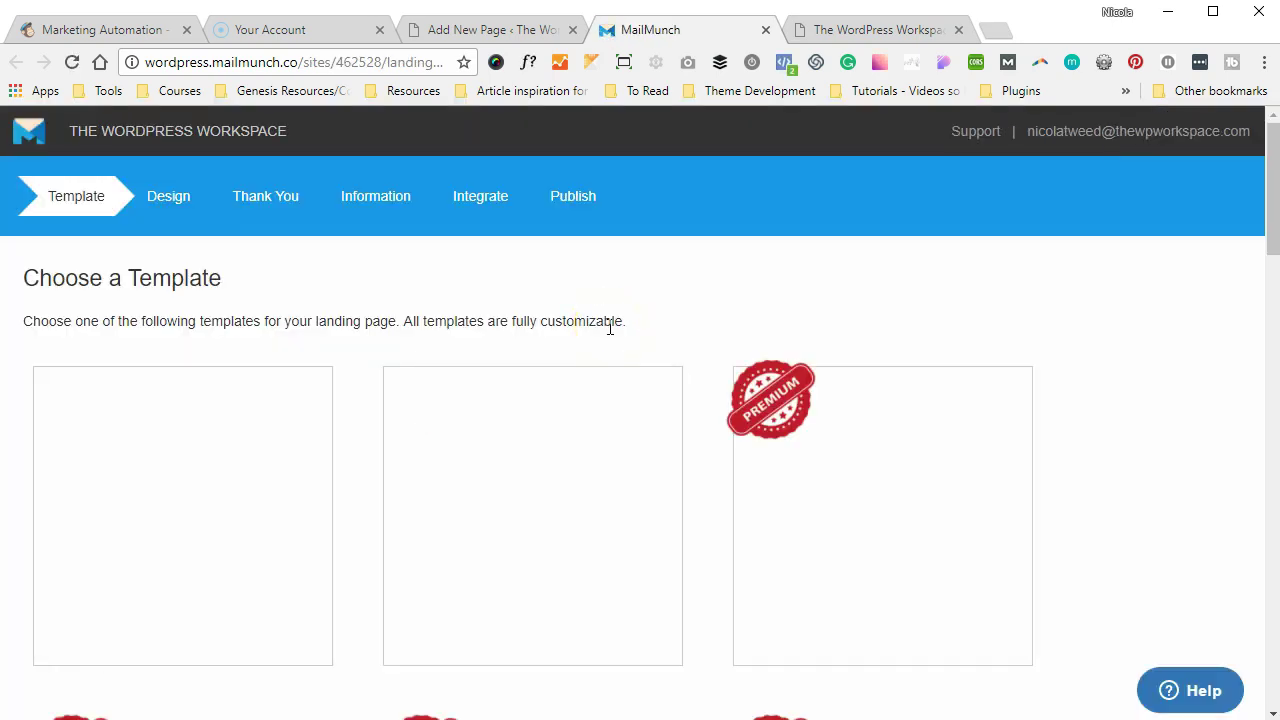
pyautogui.scroll(-2, 610, 327)
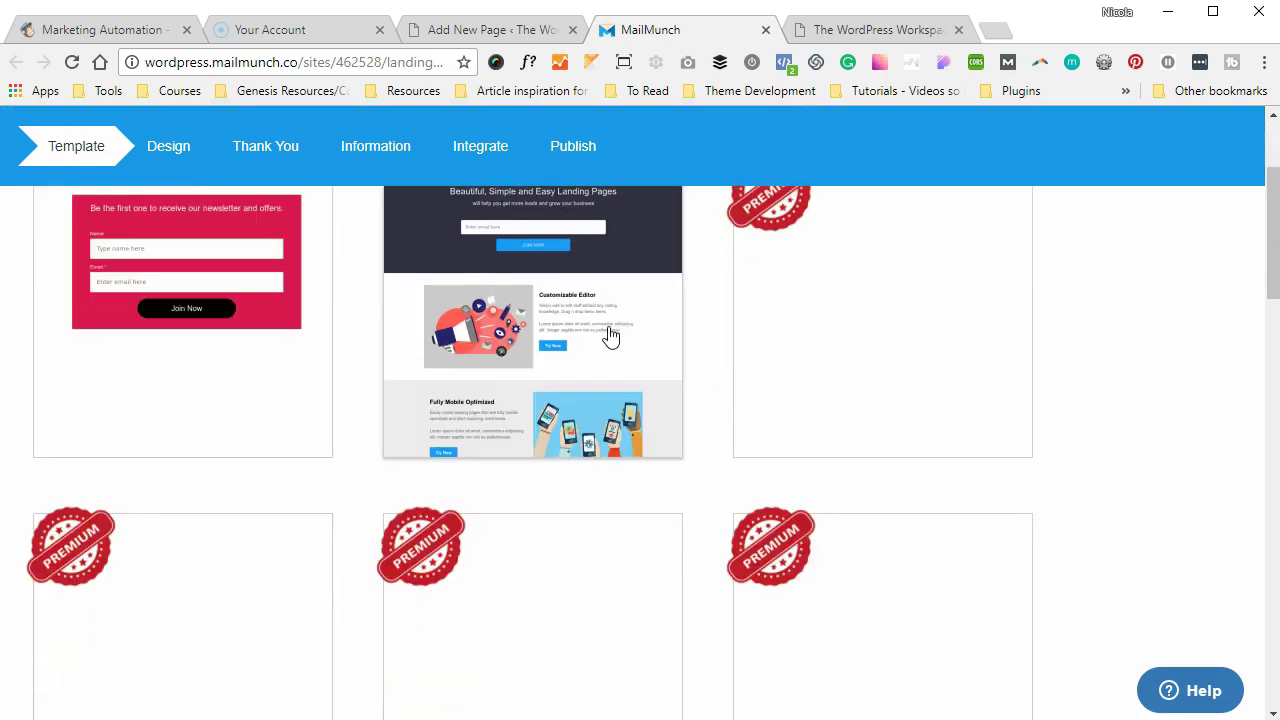
pyautogui.scroll(2, 609, 337)
pyautogui.scroll(-3, 610, 330)
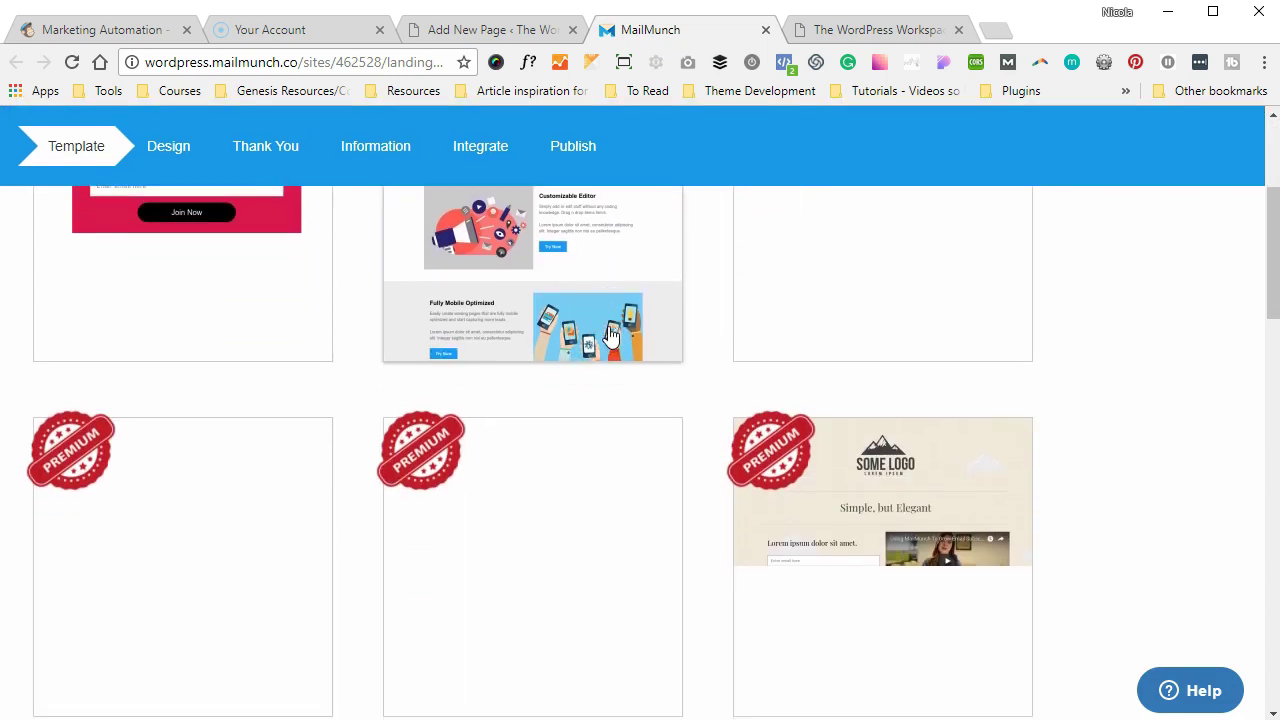
pyautogui.scroll(3, 610, 337)
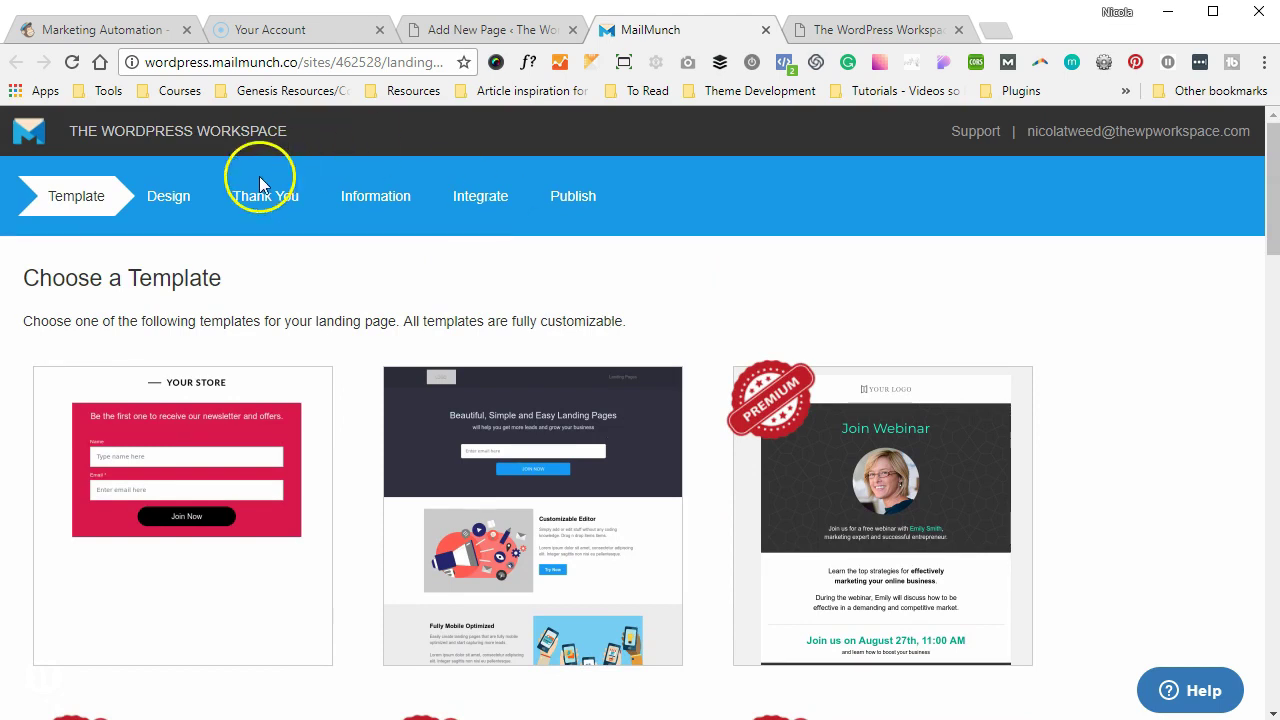